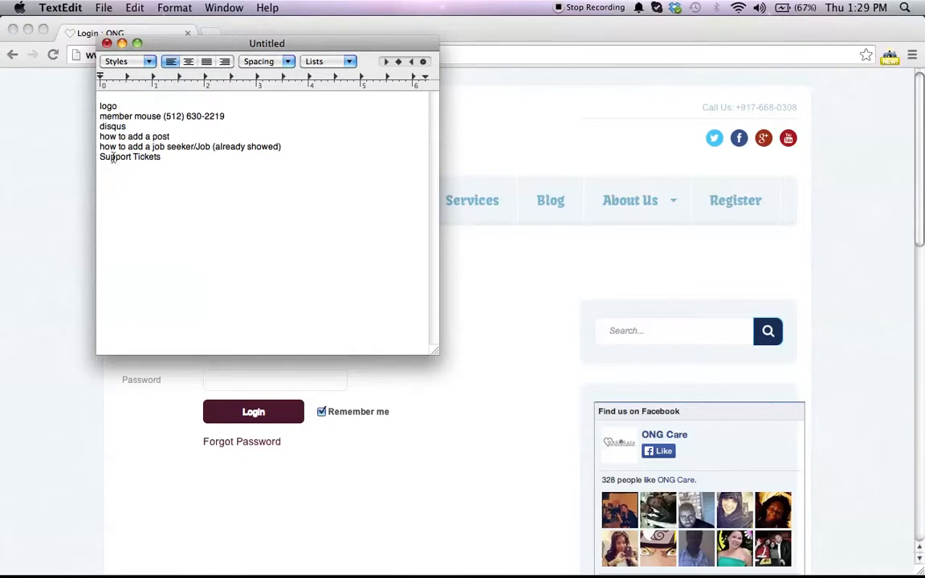
pyautogui.write('www.gopryweb.com/accounts')
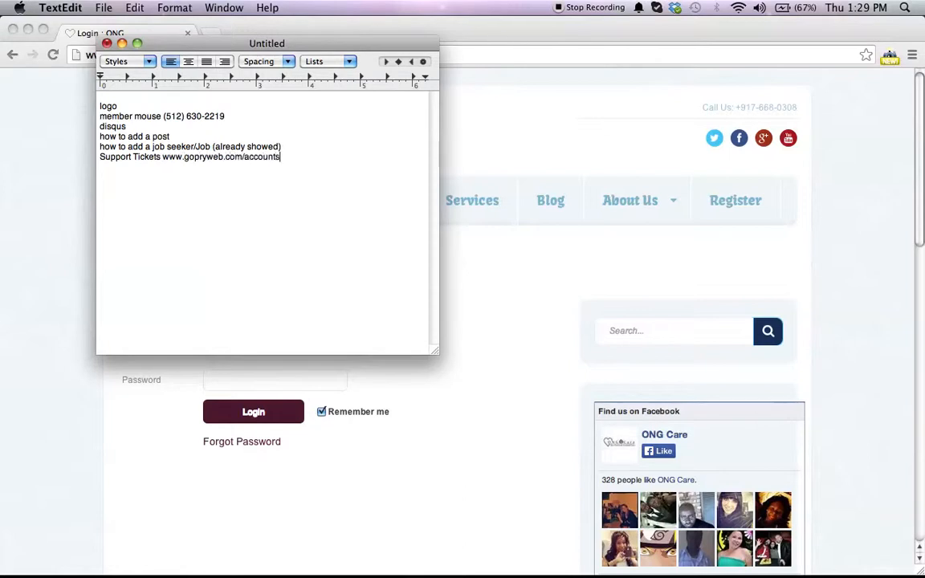
pyautogui.click(25, 290)
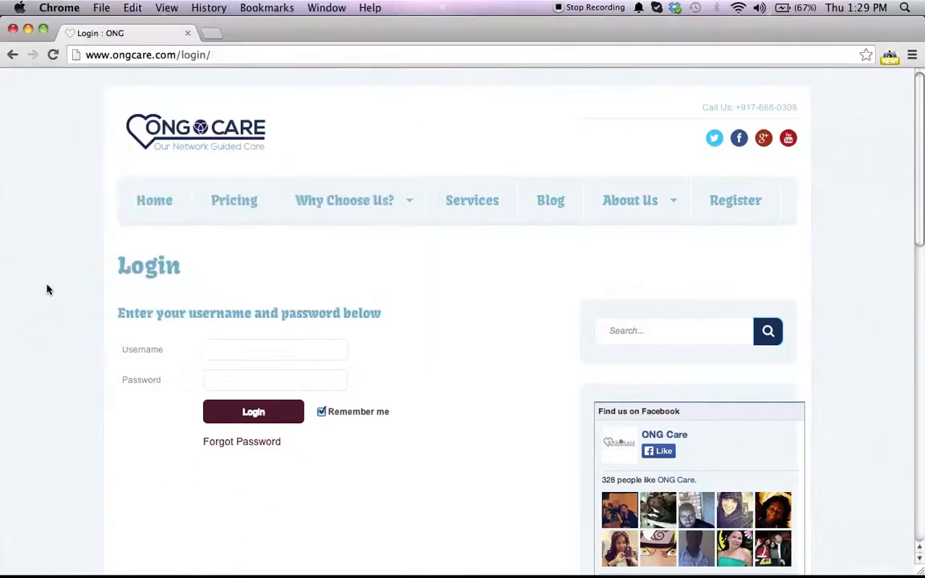
pyautogui.click(225, 56)
pyautogui.click(227, 55)
pyautogui.press('BackSpace')
pyautogui.press('BackSpace')
pyautogui.press('BackSpace')
pyautogui.press('BackSpace')
pyautogui.press('BackSpace')
pyautogui.press('BackSpace')
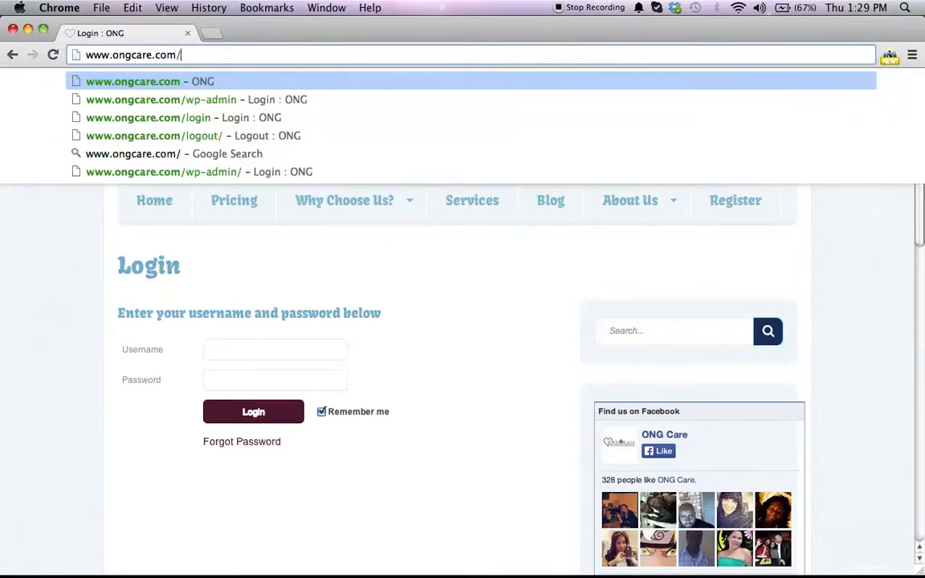
pyautogui.write('wp-admin')
pyautogui.press('Return')
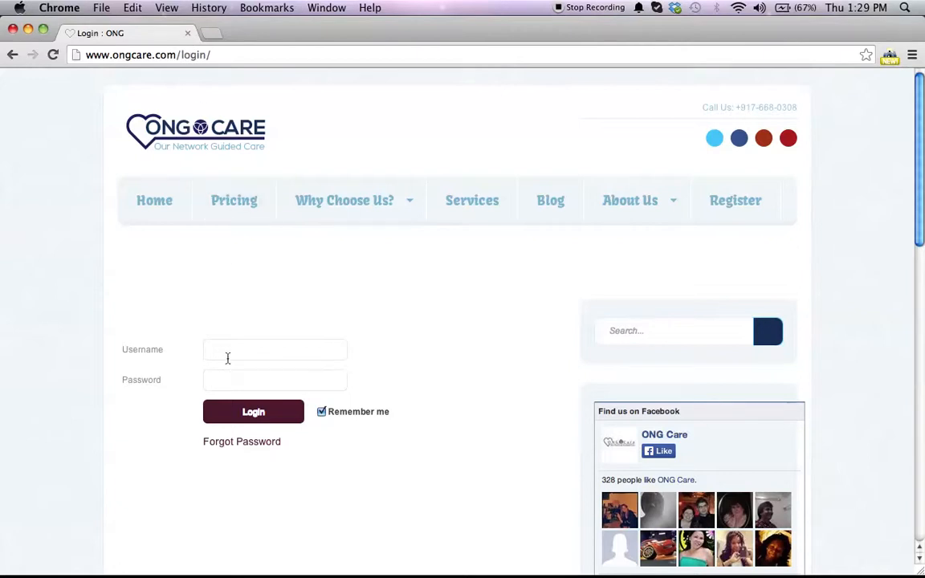
# Step: Log in to the WordPress admin with the admin username and the saved password
pyautogui.write('eric')
pyautogui.press('Tab')
pyautogui.press('Return')
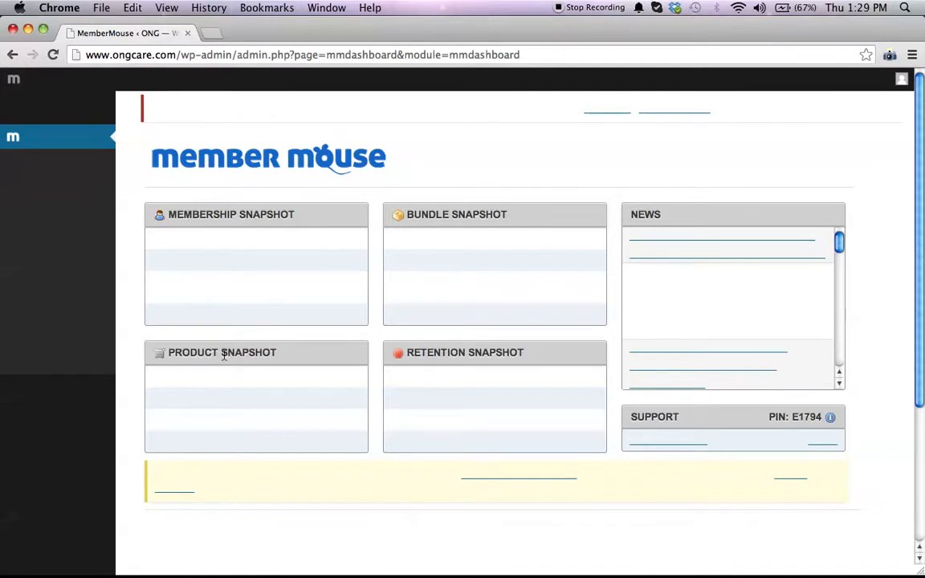
# Step: Open the WordPress Dashboard from the MemberMouse start page
pyautogui.scroll(-5, 387, 207)
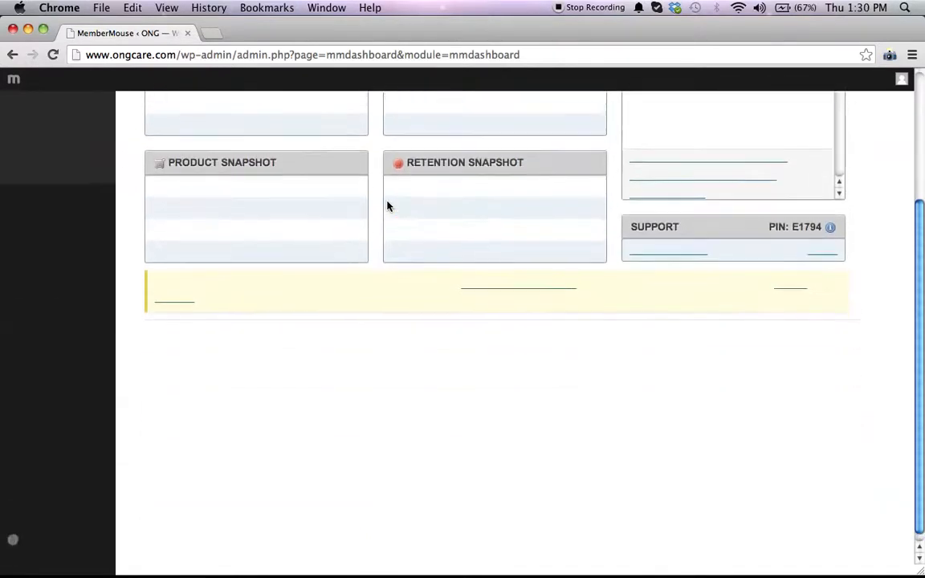
pyautogui.scroll(5, 388, 207)
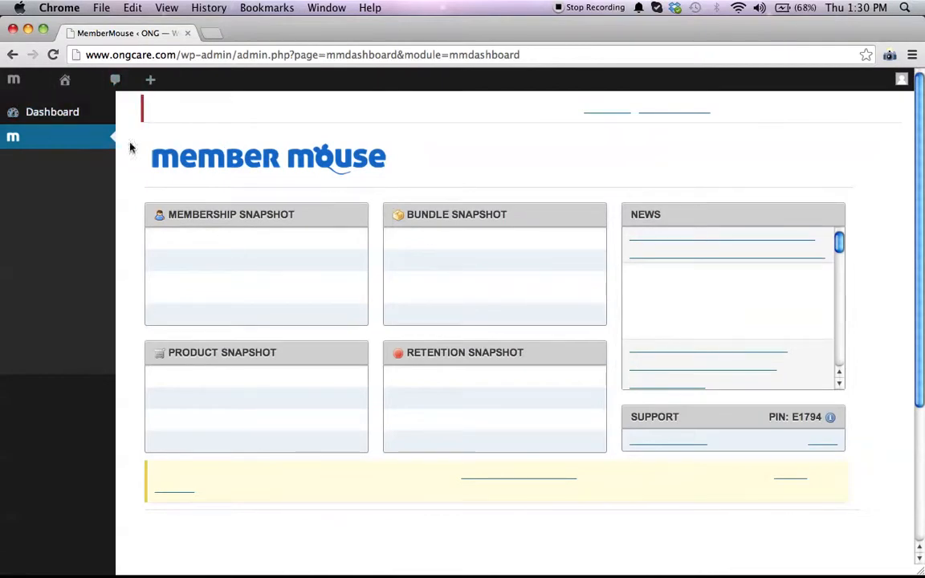
pyautogui.click(60, 117)
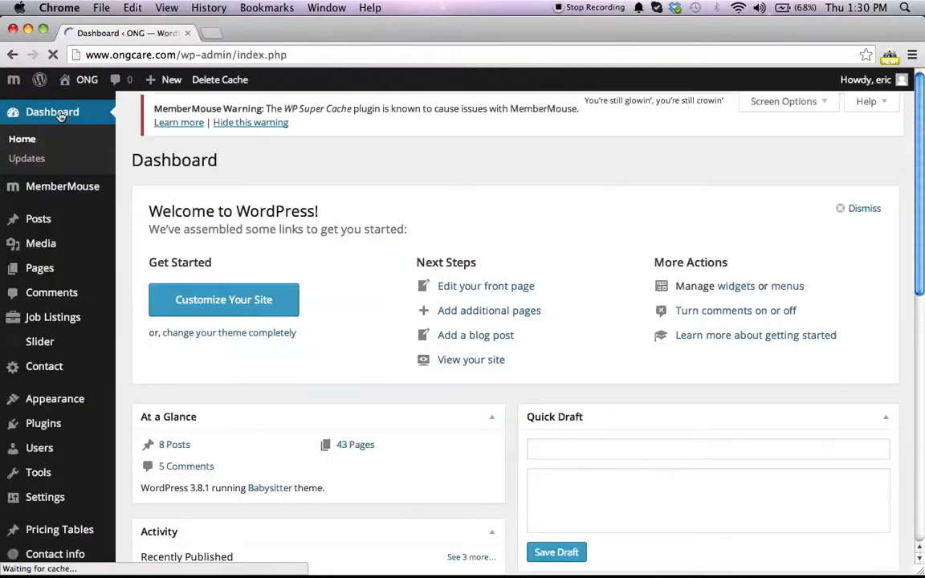
# Step: Visit the site's front end from the admin bar
pyautogui.moveTo(93, 189)
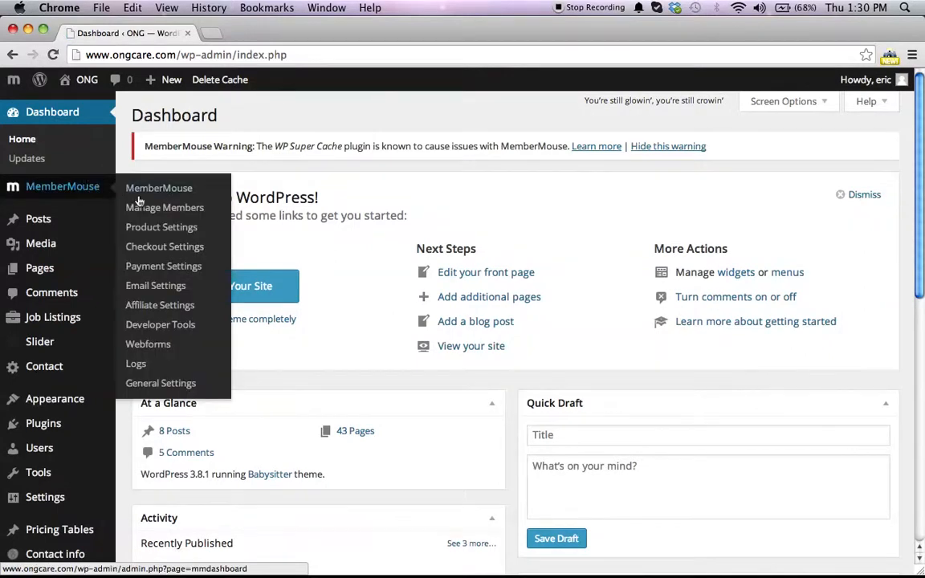
pyautogui.moveTo(62, 214)
pyautogui.moveTo(107, 244)
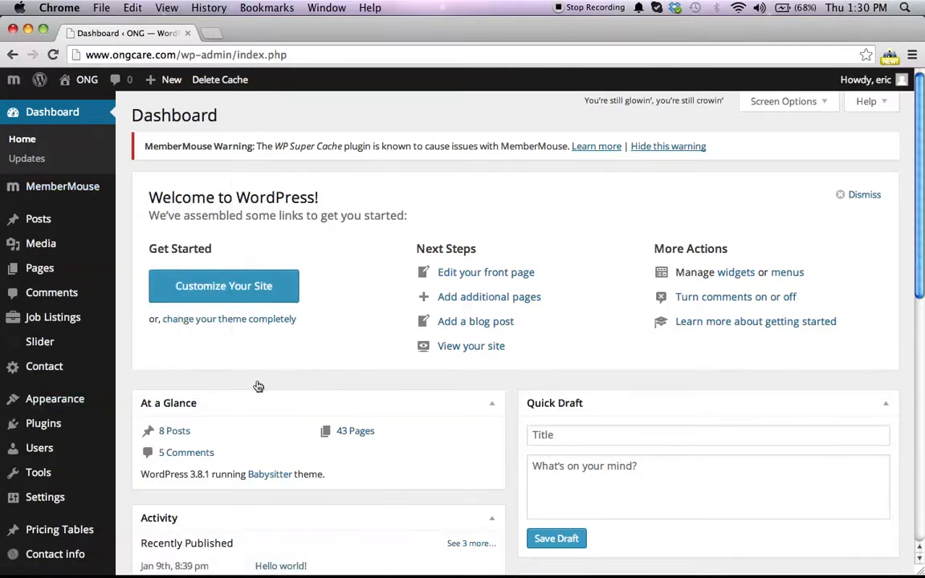
pyautogui.moveTo(8, 342)
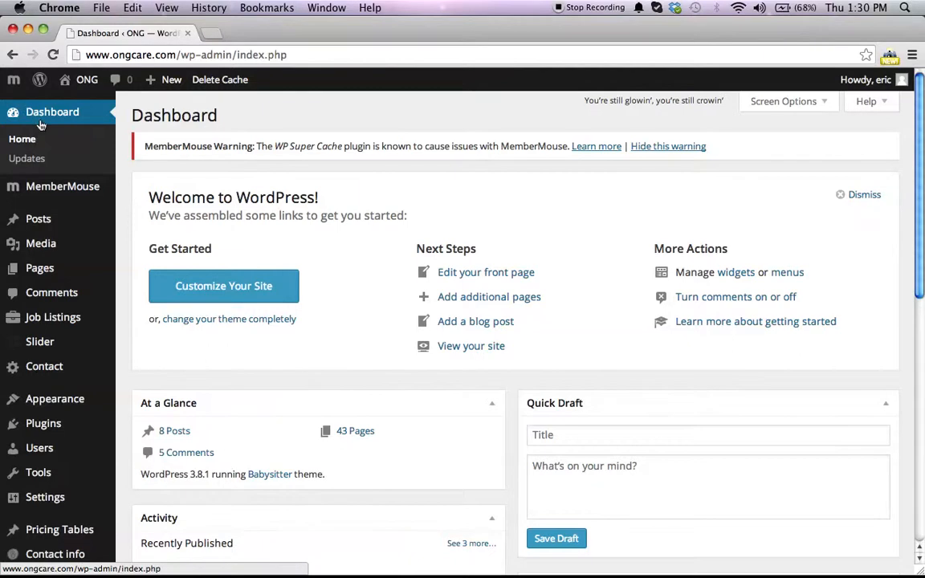
pyautogui.moveTo(81, 80)
pyautogui.click(78, 104)
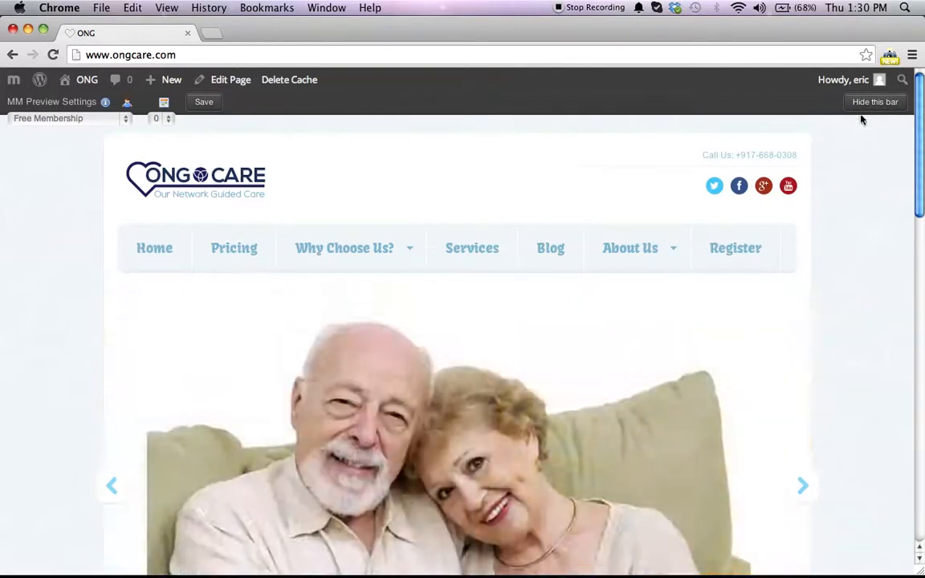
# Step: Open the MemberMouse preview settings bar options in General Settings
pyautogui.click(874, 104)
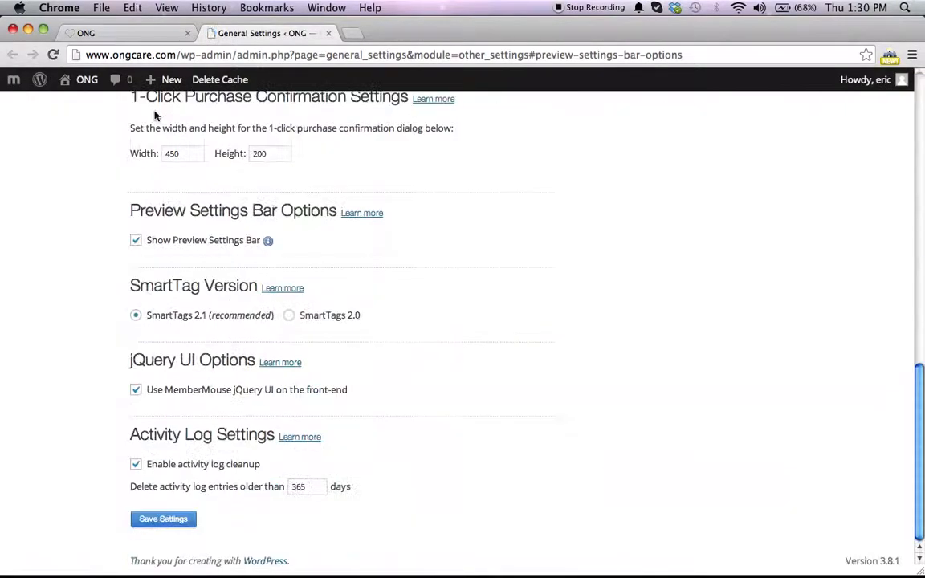
pyautogui.scroll(10, 62, 217)
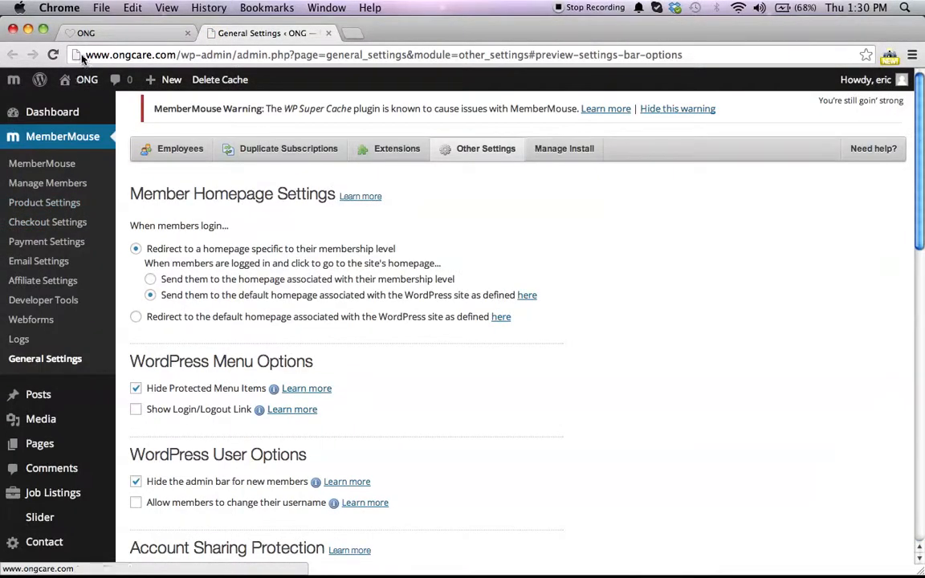
# Step: Visit the front end again and browse the homepage and its slider
pyautogui.moveTo(78, 82)
pyautogui.click(74, 105)
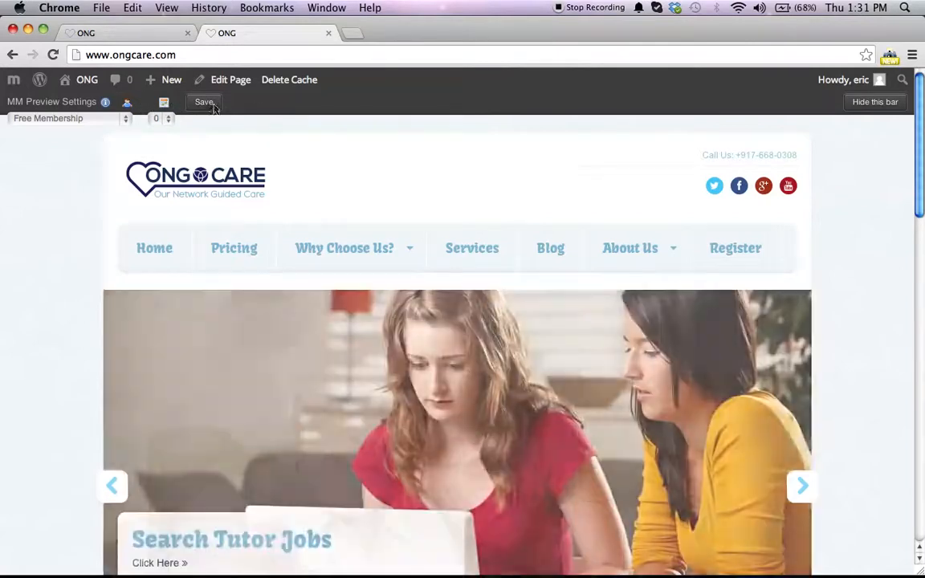
pyautogui.scroll(-3, 389, 141)
pyautogui.scroll(-10, 390, 140)
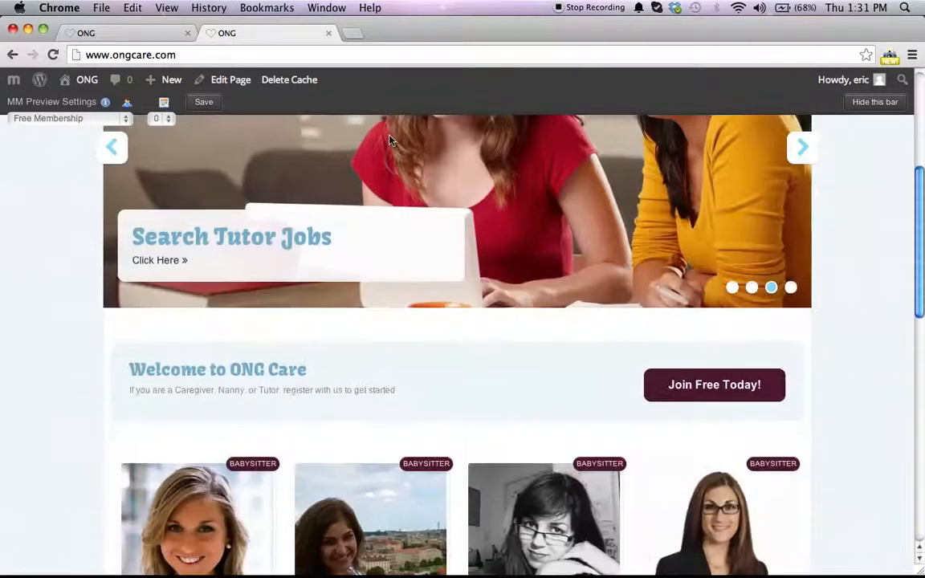
pyautogui.scroll(13, 389, 141)
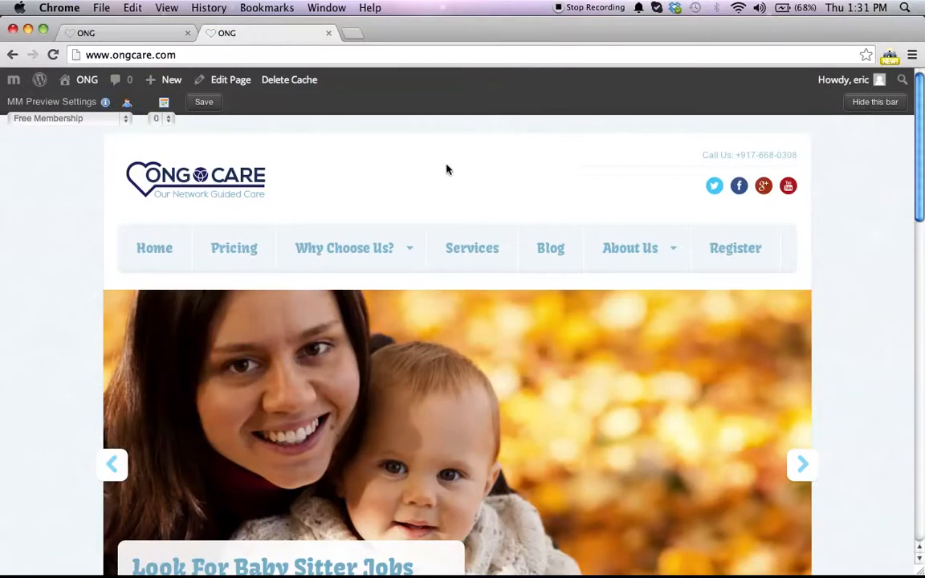
pyautogui.moveTo(286, 234)
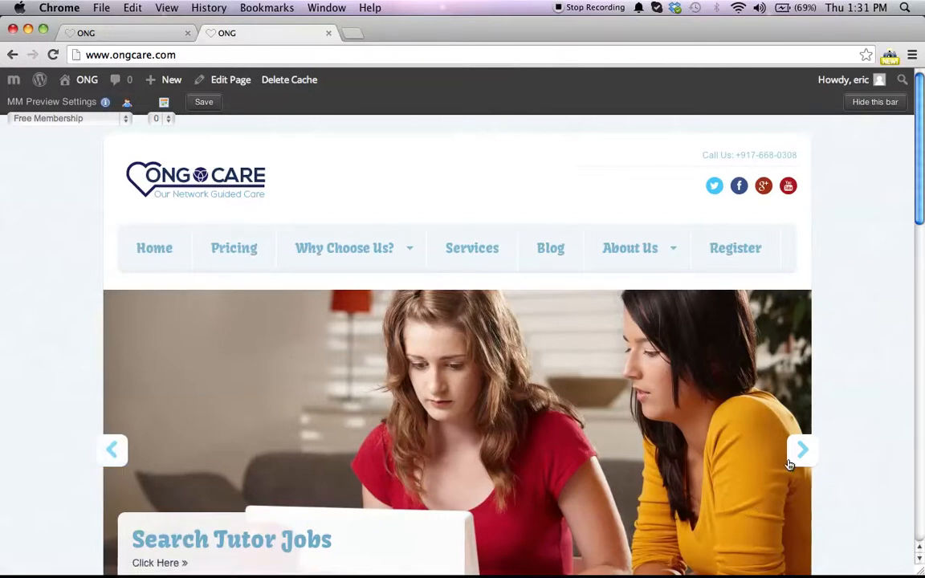
pyautogui.click(801, 450)
# Step: Switch to the notes document and delete the logo line
pyautogui.moveTo(924, 577)
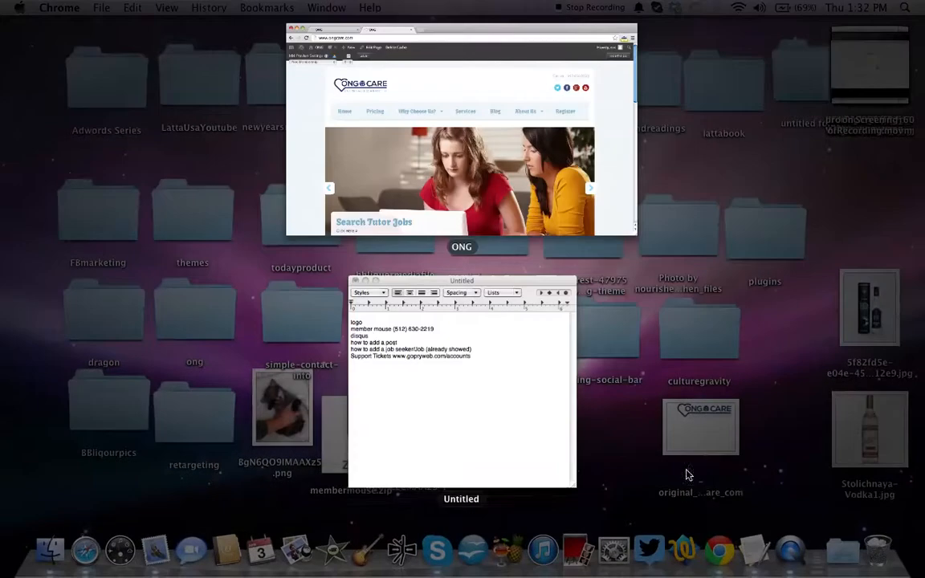
pyautogui.click(483, 396)
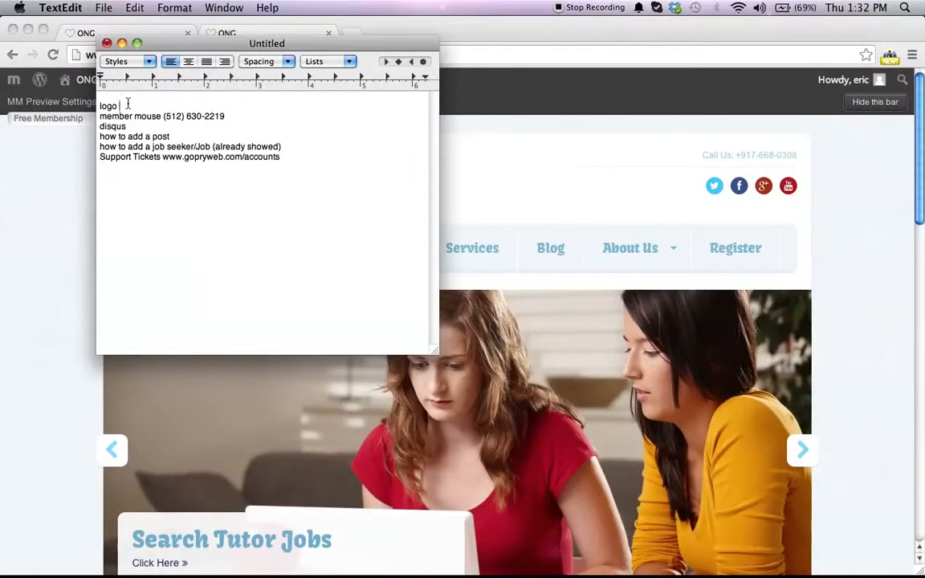
pyautogui.tripleClick(127, 104)
pyautogui.press('BackSpace')
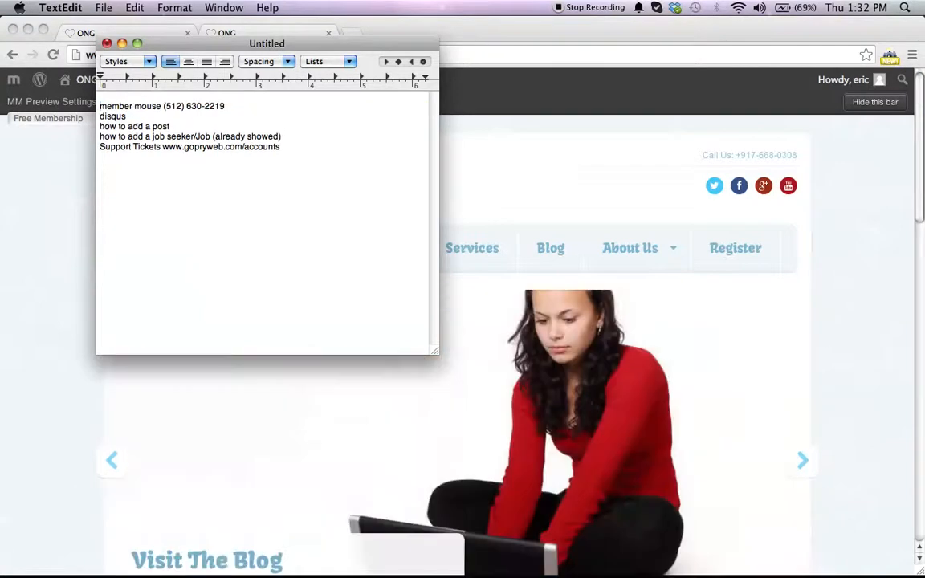
# Step: Return to the browser and open the WordPress admin dashboard
pyautogui.click(38, 298)
pyautogui.moveTo(8, 83)
pyautogui.moveTo(64, 81)
pyautogui.click(82, 104)
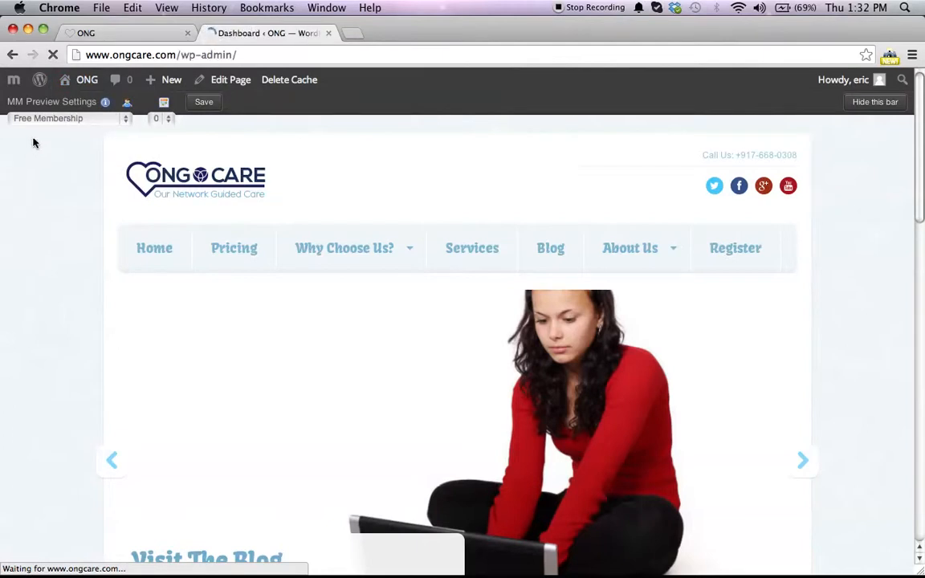
pyautogui.scroll(-5, 40, 394)
pyautogui.scroll(4, 46, 398)
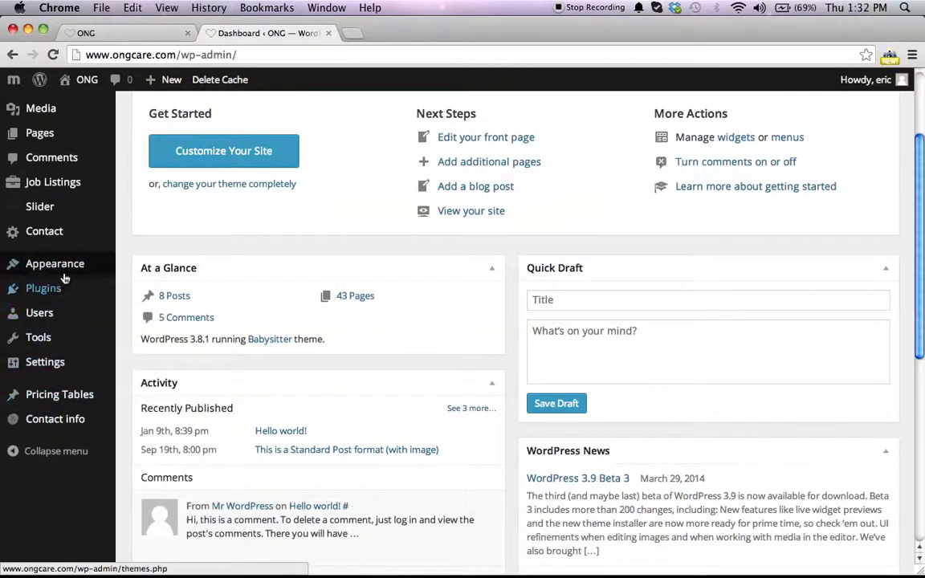
pyautogui.scroll(3, 64, 278)
# Step: Open MemberMouse Product Settings
pyautogui.moveTo(64, 277)
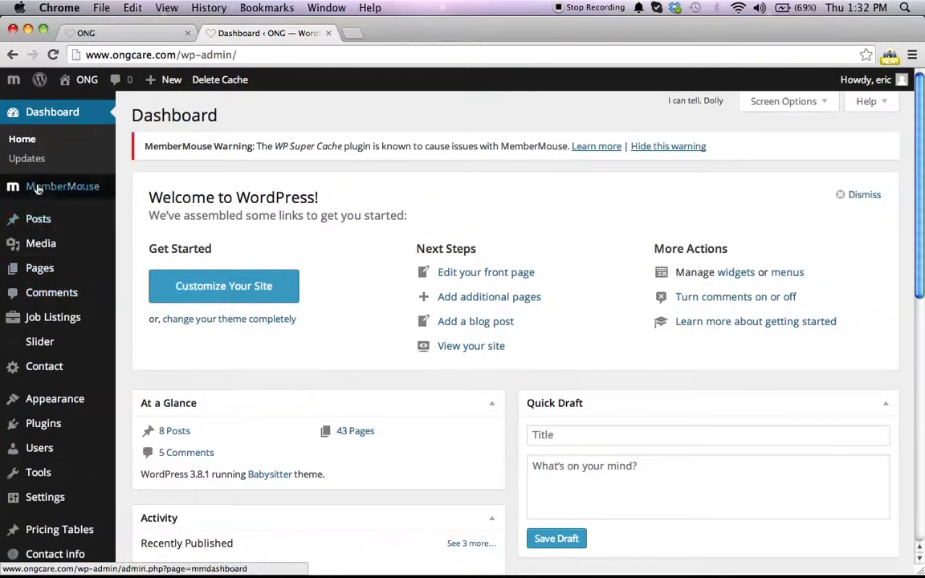
pyautogui.moveTo(62, 186)
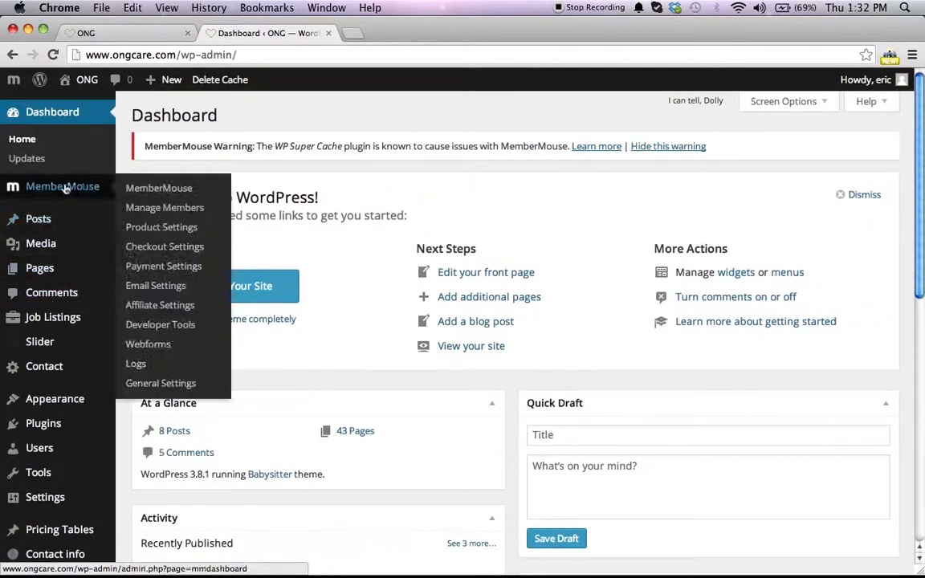
pyautogui.click(160, 230)
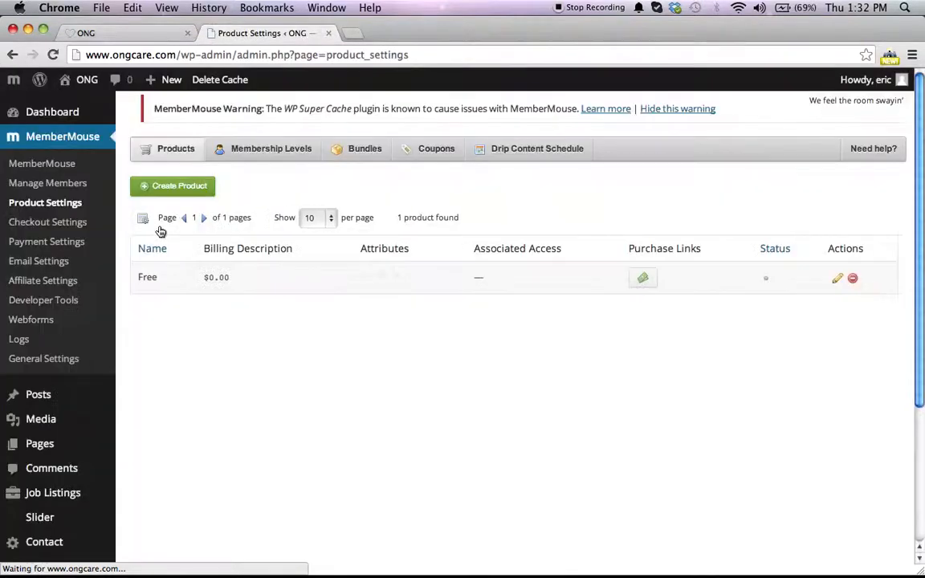
# Step: Start creating a new product named Premium
pyautogui.click(186, 185)
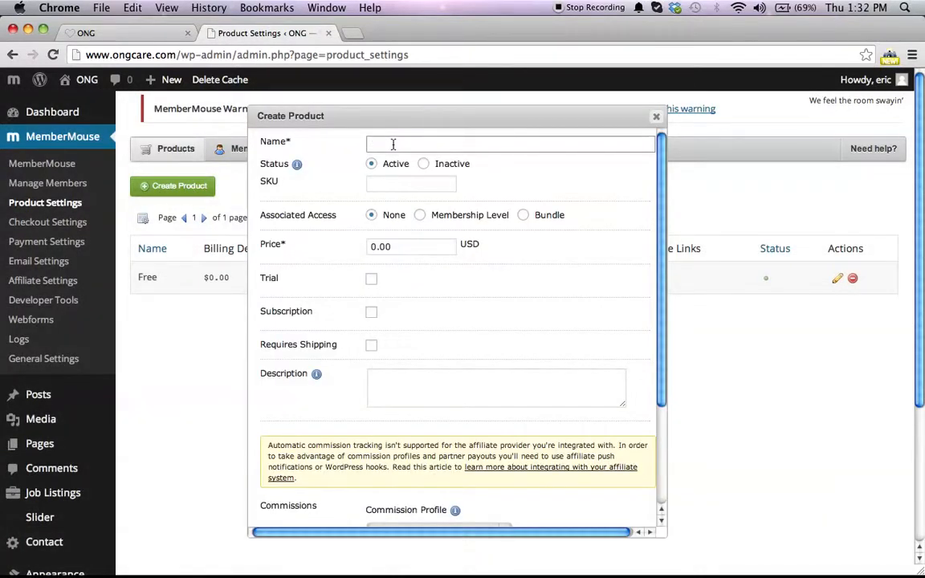
pyautogui.write('Premium')
pyautogui.click(372, 313)
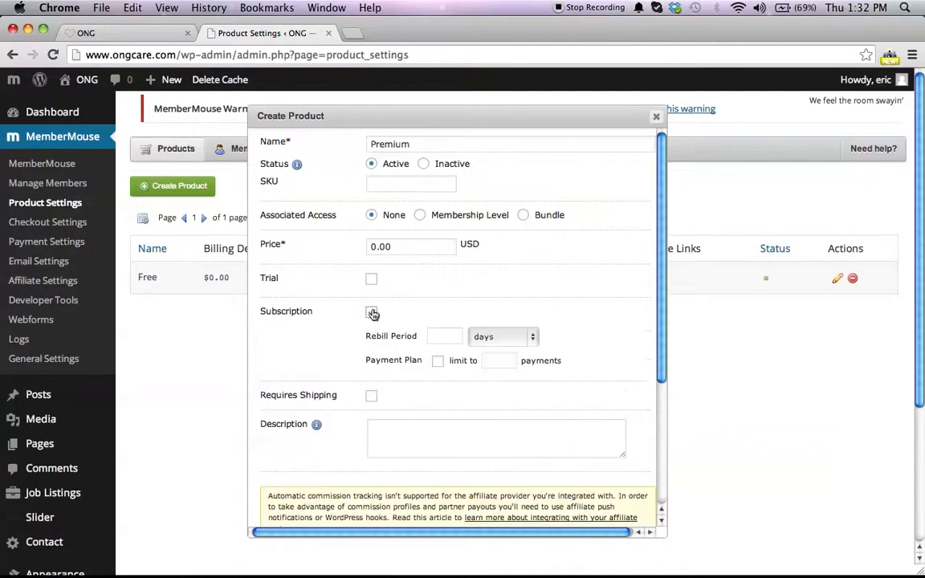
pyautogui.click(447, 337)
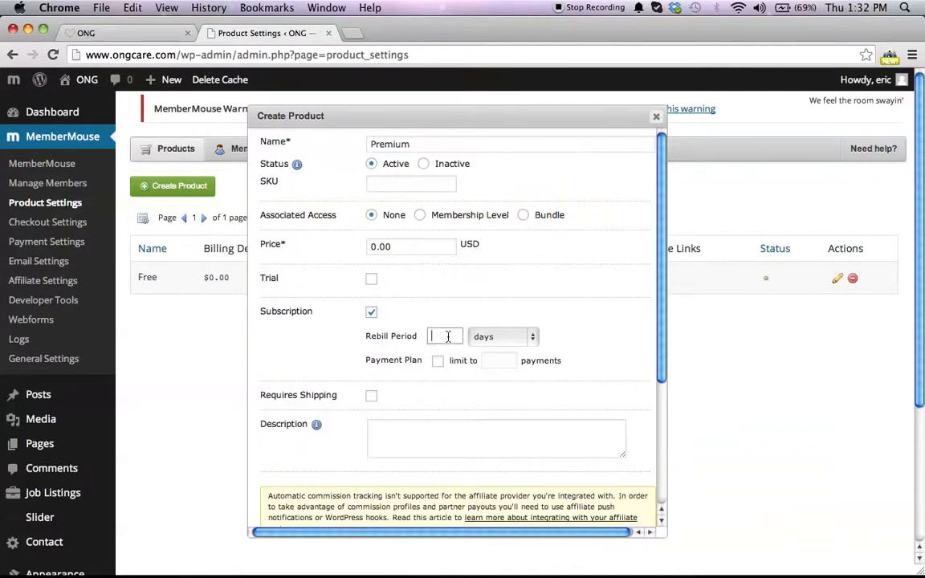
pyautogui.click(496, 338)
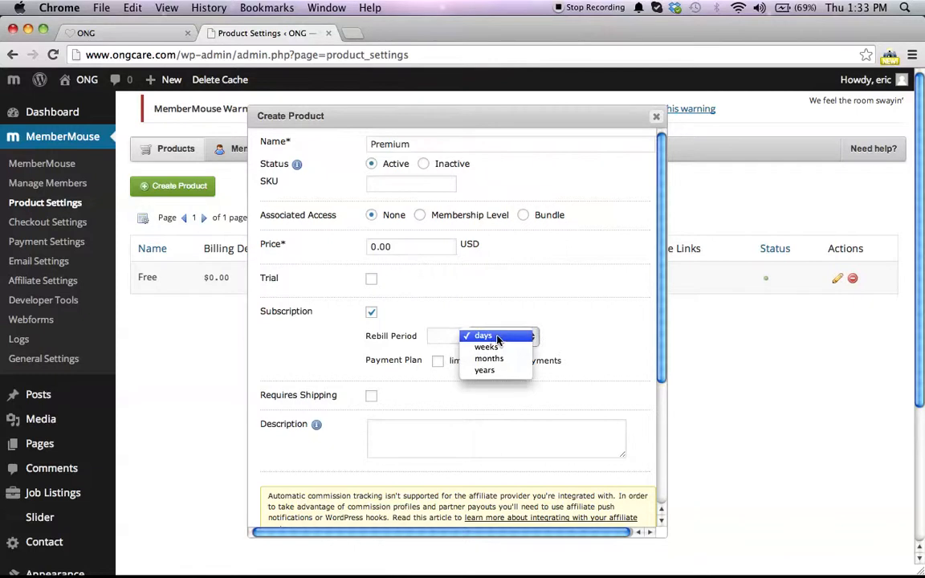
pyautogui.click(447, 332)
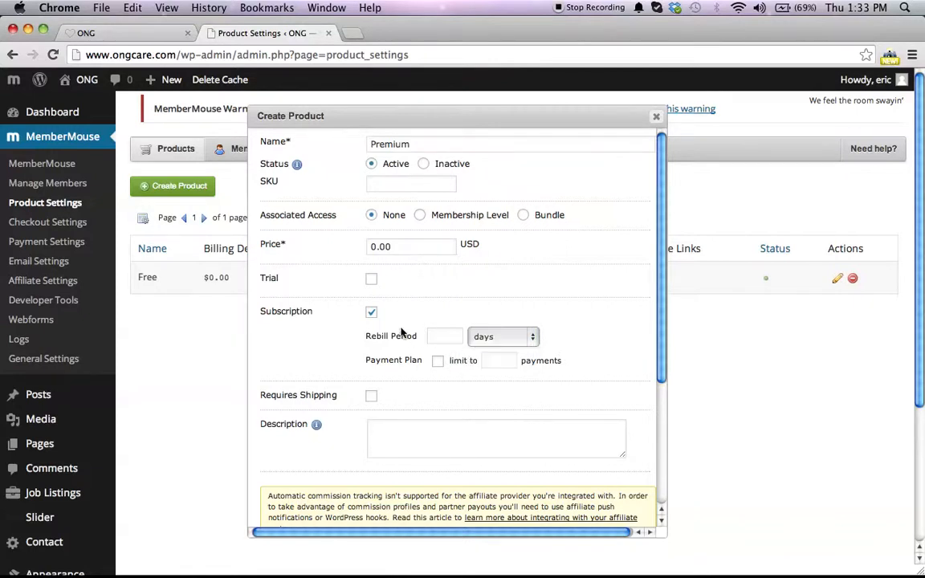
pyautogui.scroll(-2, 418, 314)
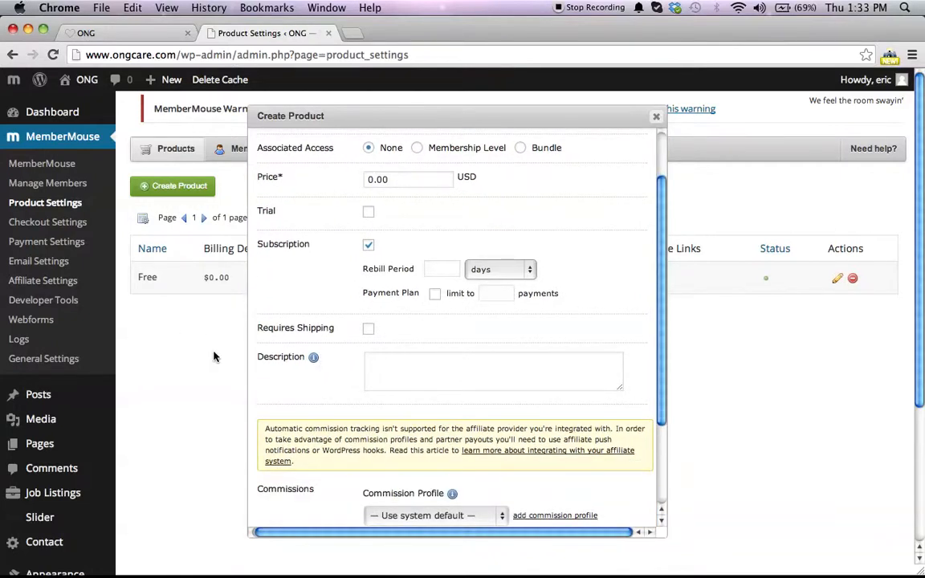
pyautogui.scroll(-5, 297, 310)
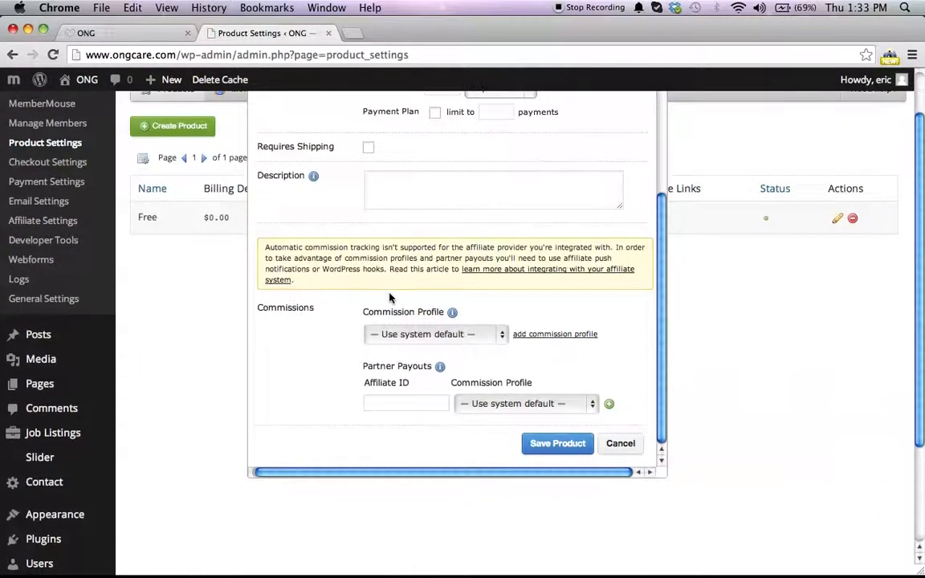
pyautogui.scroll(5, 391, 298)
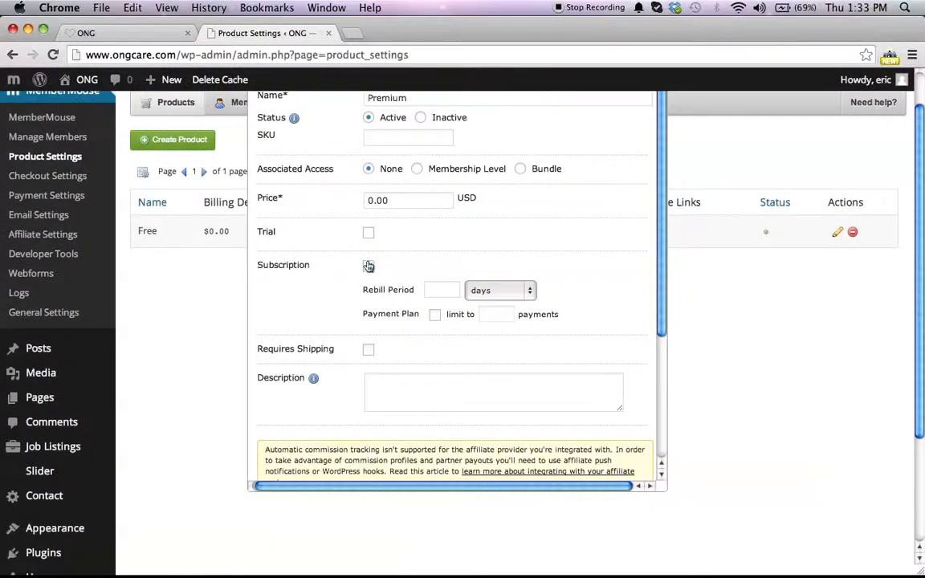
pyautogui.click(367, 266)
pyautogui.scroll(-2, 386, 330)
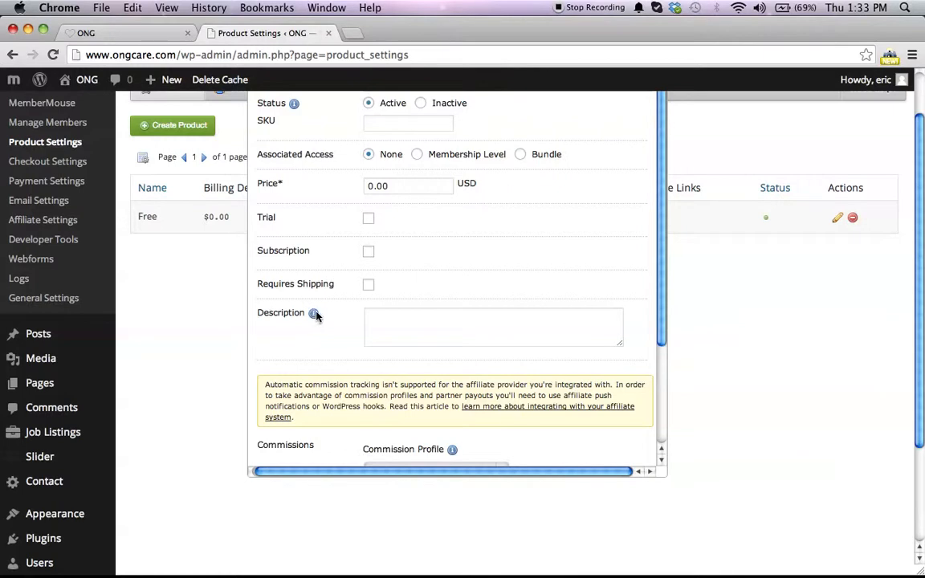
pyautogui.click(402, 322)
pyautogui.click(444, 335)
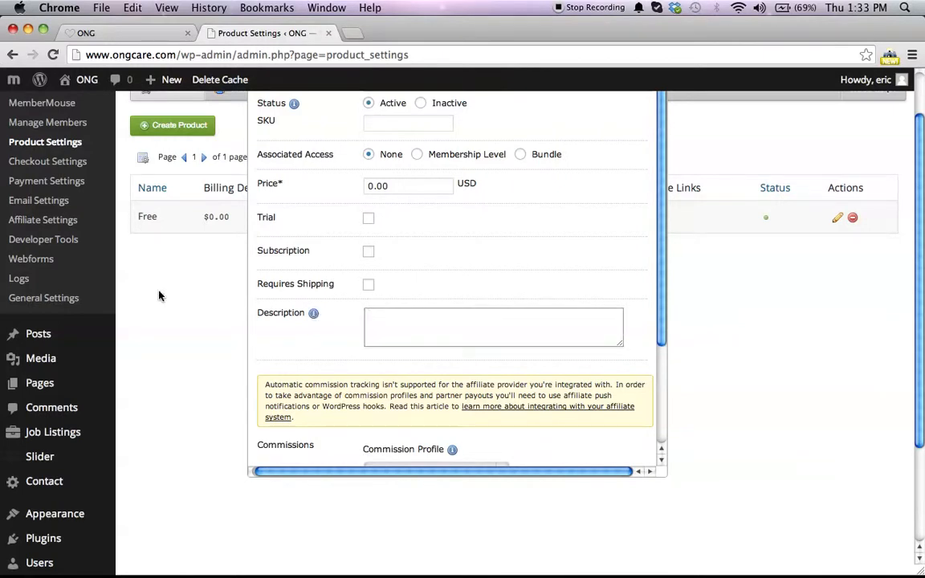
# Step: Close the Create Product dialog without saving the Premium product
pyautogui.scroll(2, 353, 317)
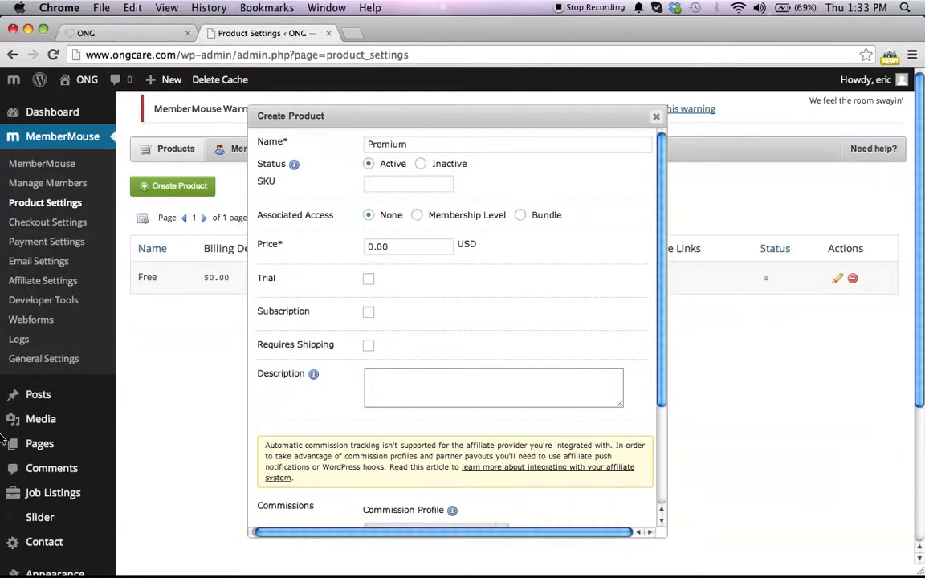
pyautogui.click(657, 117)
pyautogui.scroll(-6, 417, 386)
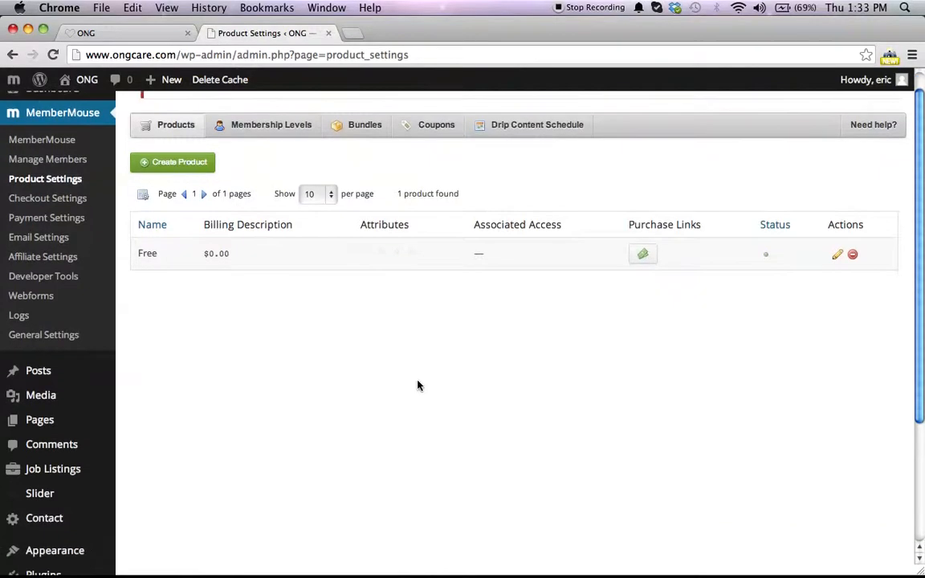
pyautogui.scroll(6, 418, 386)
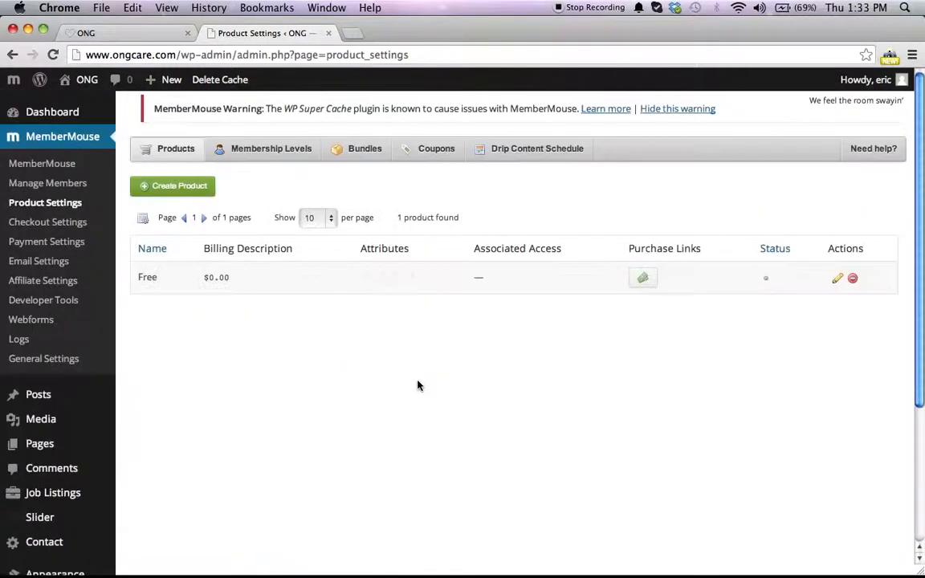
pyautogui.press('F3')
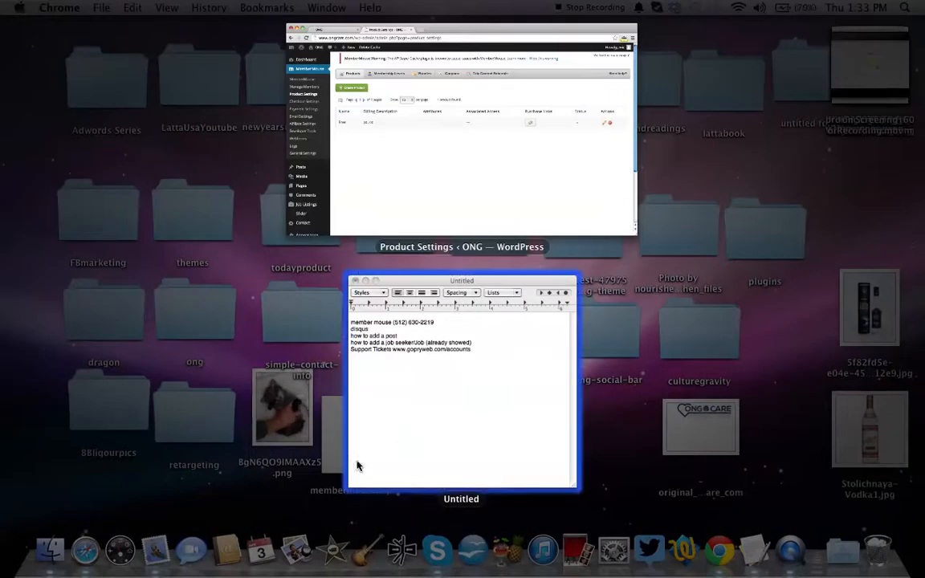
pyautogui.click(85, 562)
pyautogui.press('super+n')
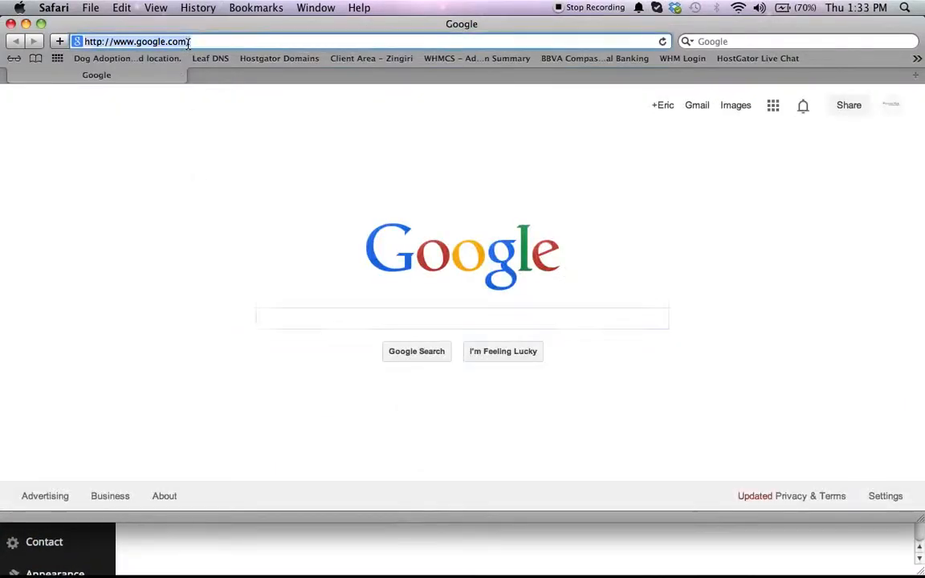
pyautogui.write('www.membermio')
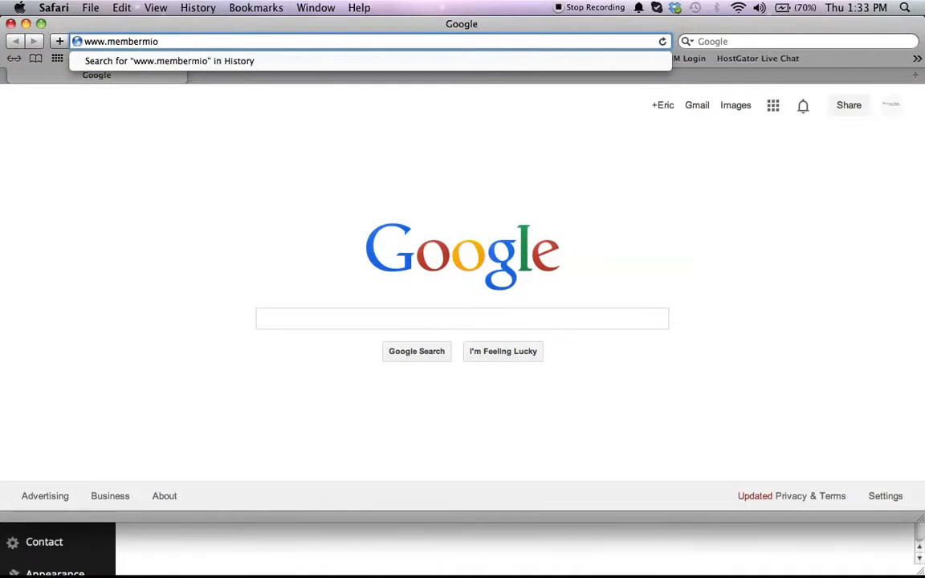
pyautogui.click(150, 42)
pyautogui.write('ouse')
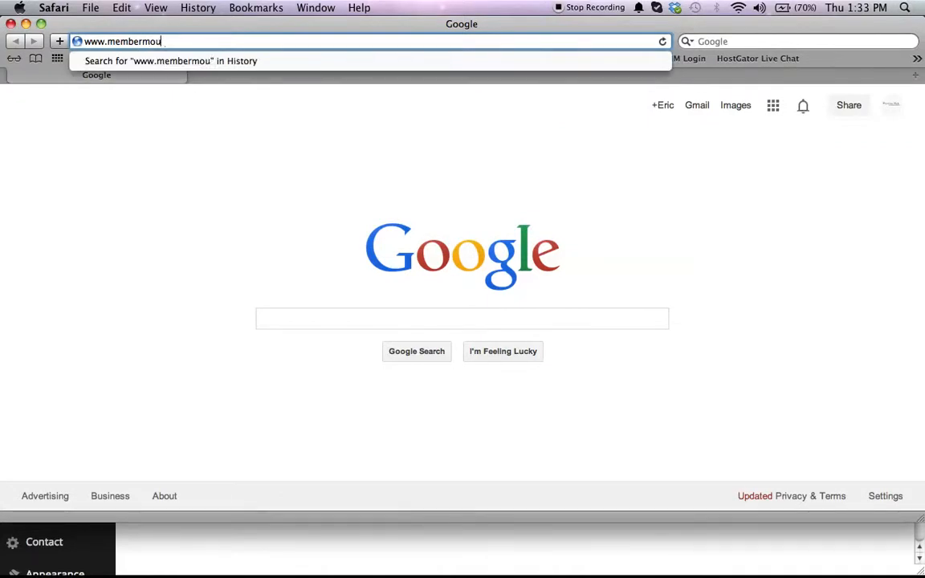
pyautogui.write('.com')
pyautogui.press('Return')
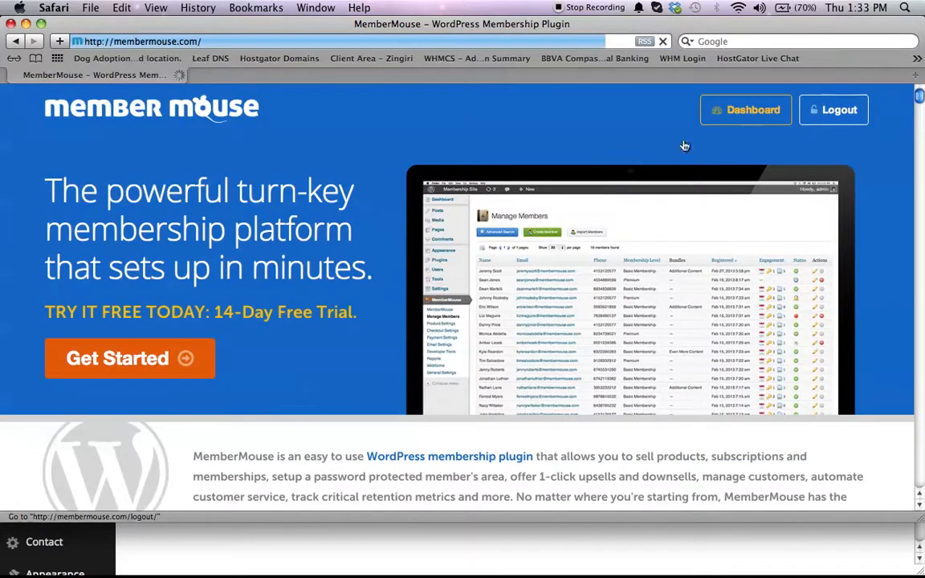
# Step: Open the MemberMouse account dashboard
pyautogui.click(714, 110)
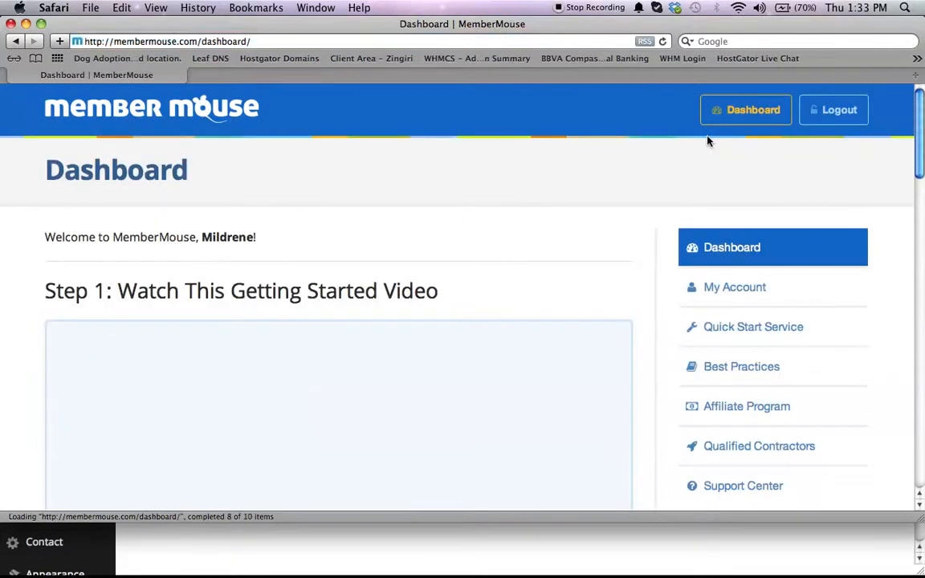
pyautogui.scroll(-2, 94, 280)
pyautogui.scroll(-5, 94, 279)
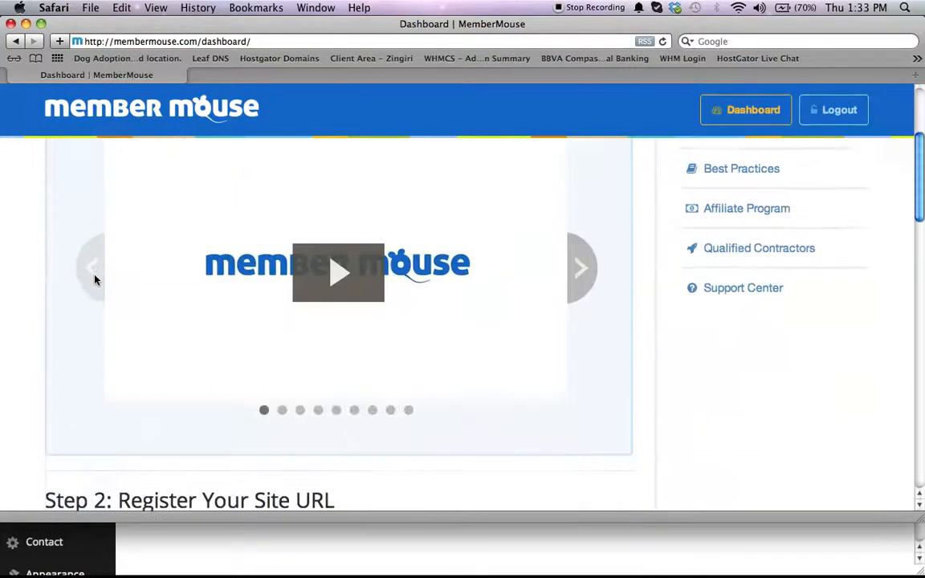
pyautogui.scroll(6, 130, 273)
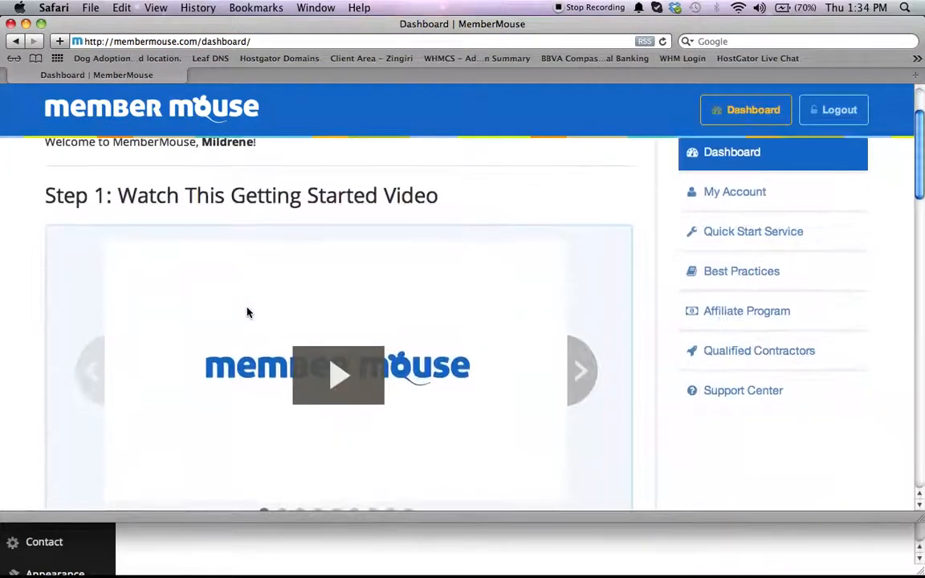
# Step: Step through the Getting Started video slides on the dashboard, then close the Safari window
pyautogui.click(581, 373)
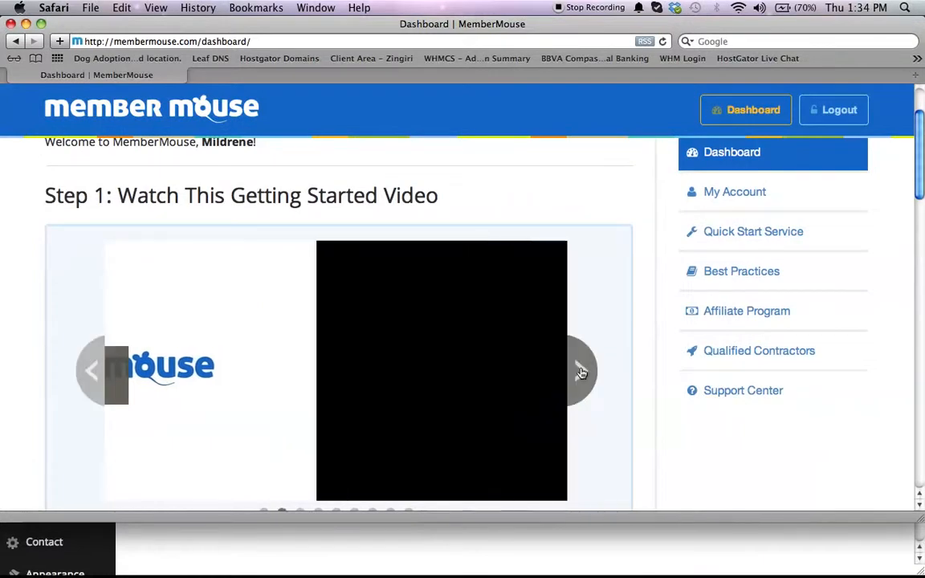
pyautogui.click(581, 372)
pyautogui.scroll(-3, 582, 373)
pyautogui.scroll(3, 582, 374)
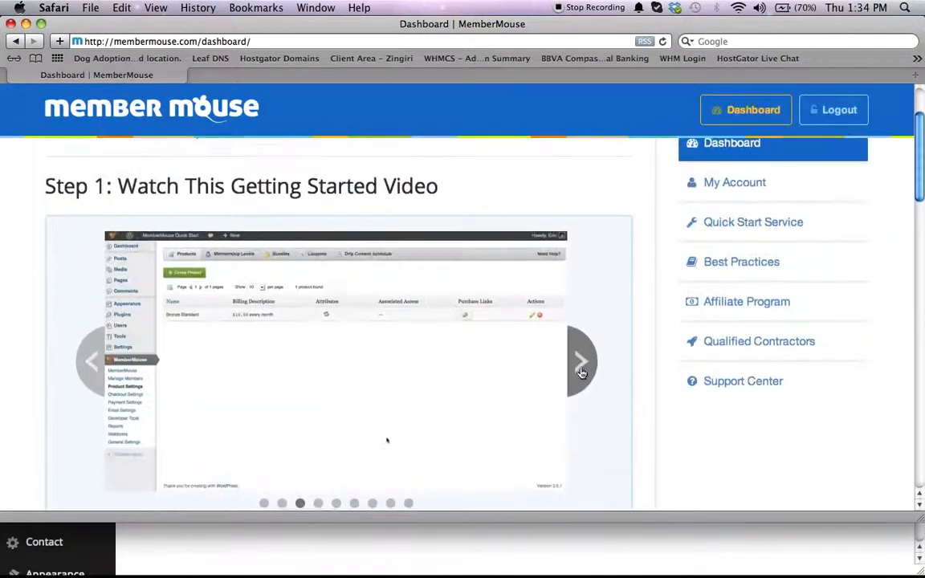
pyautogui.click(581, 372)
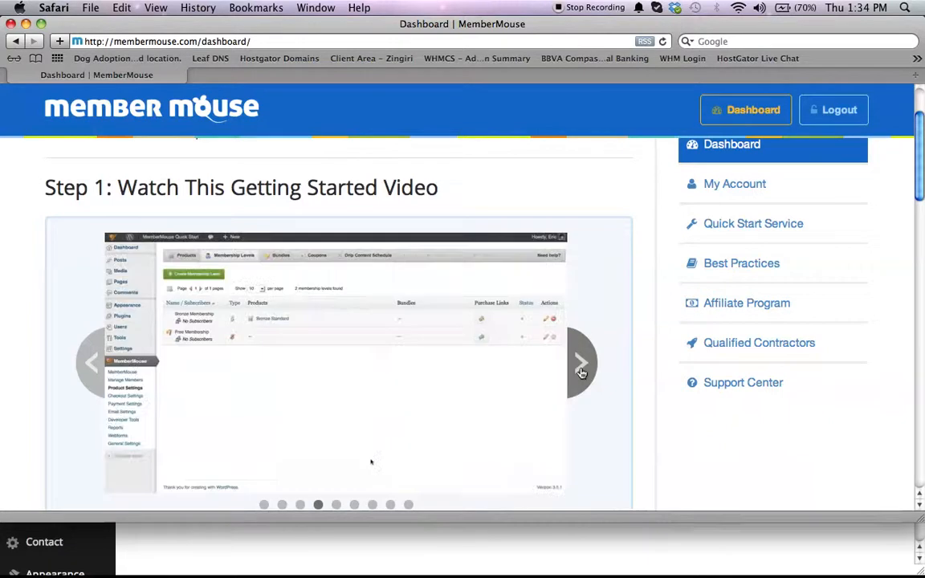
pyautogui.click(581, 372)
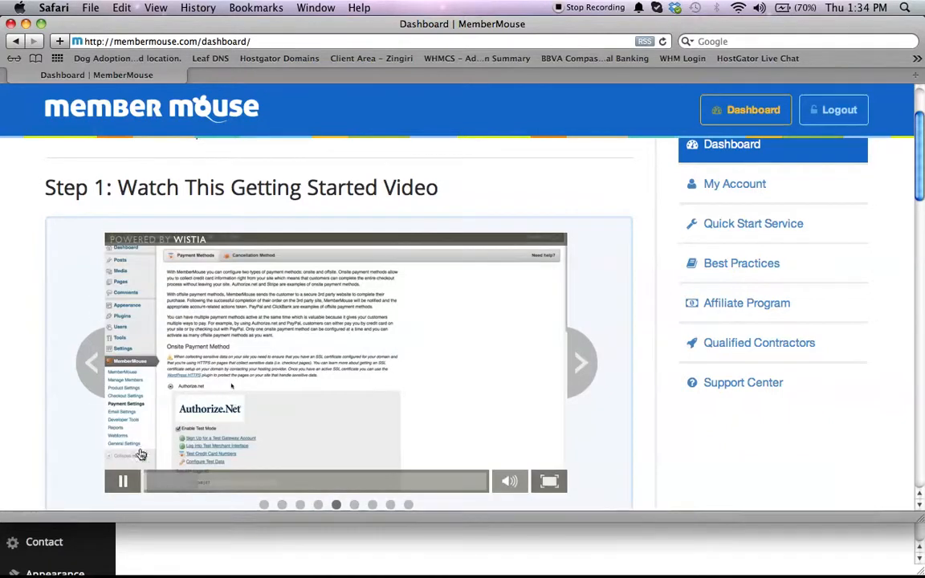
pyautogui.click(121, 482)
pyautogui.scroll(-3, 136, 410)
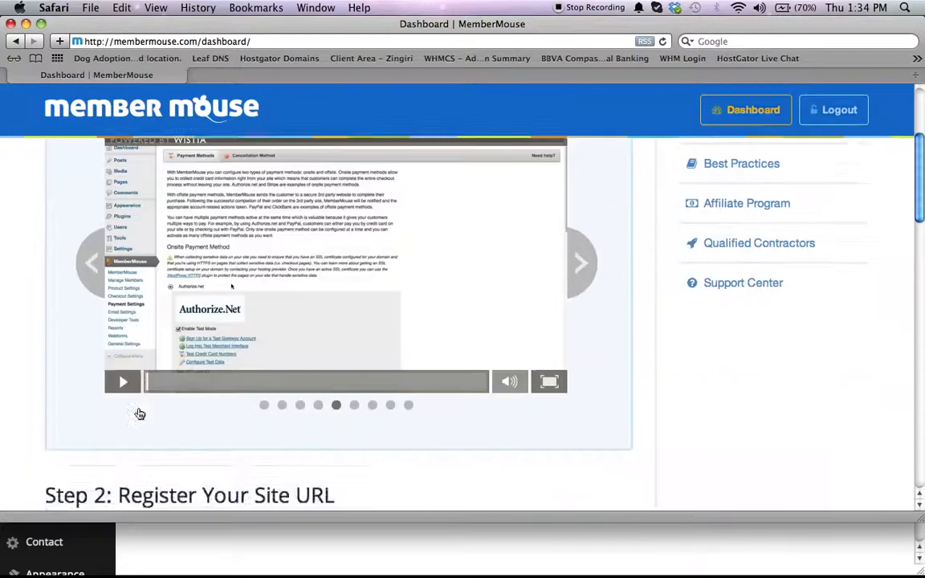
pyautogui.scroll(2, 140, 413)
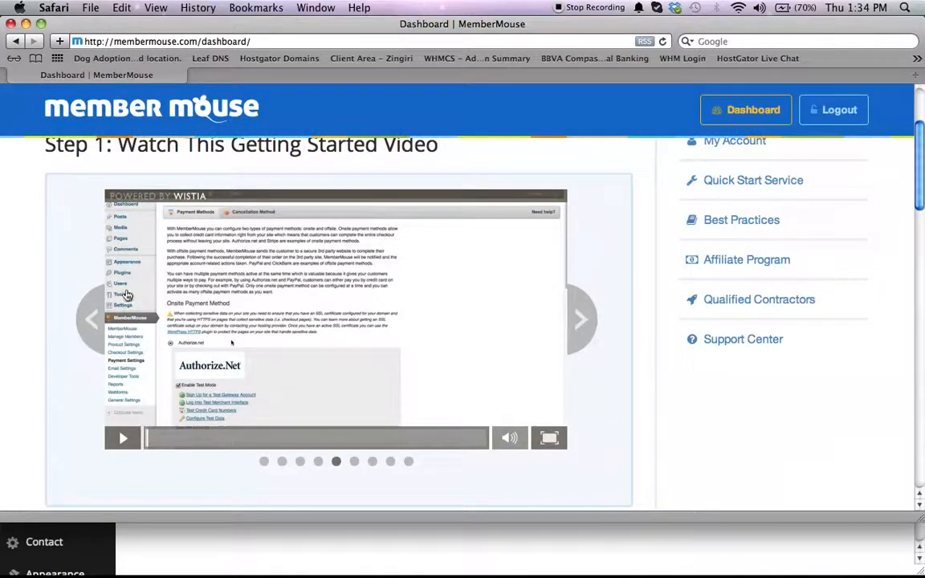
pyautogui.scroll(4, 221, 287)
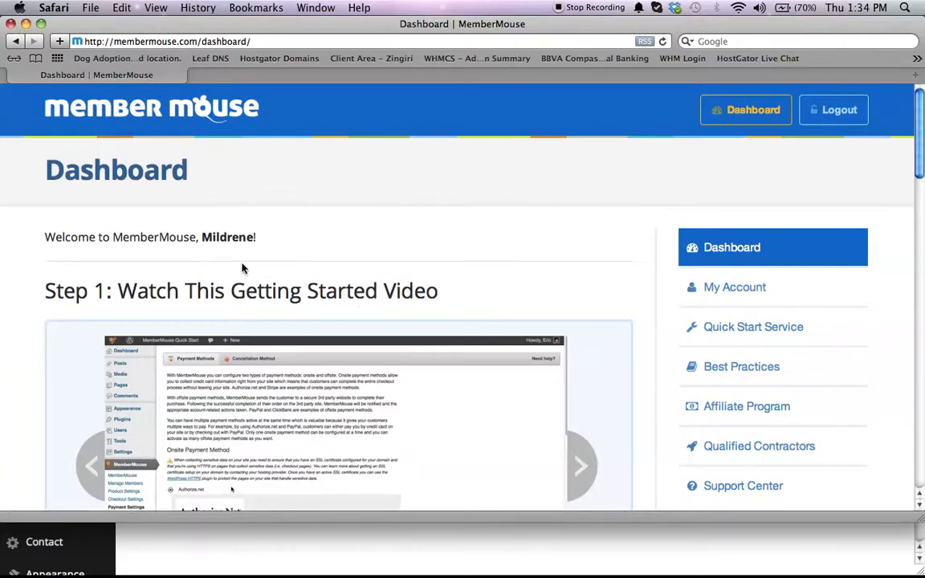
pyautogui.click(11, 24)
pyautogui.click(364, 414)
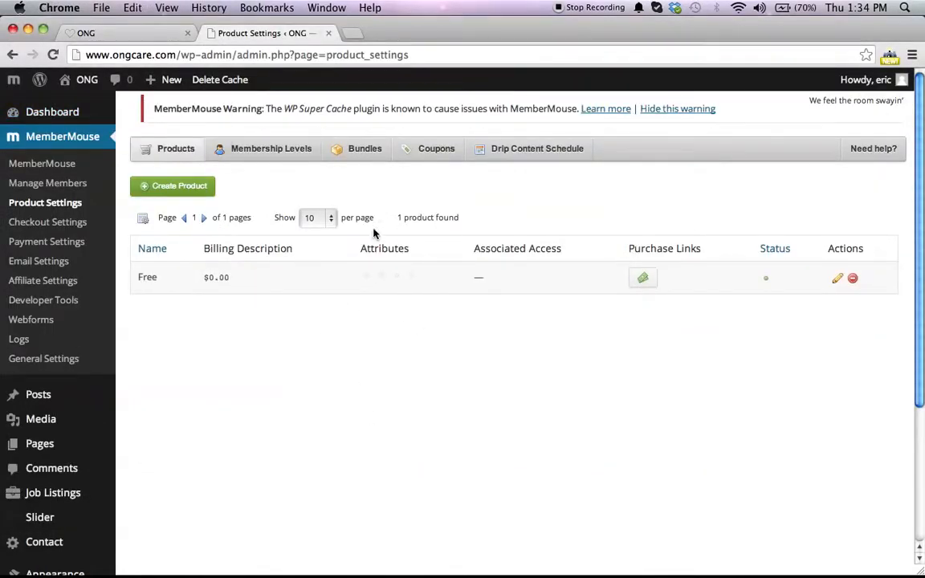
# Step: Switch to the notes document, delete the MemberMouse contact line, and minimize the notes window
pyautogui.press('F3')
pyautogui.click(494, 413)
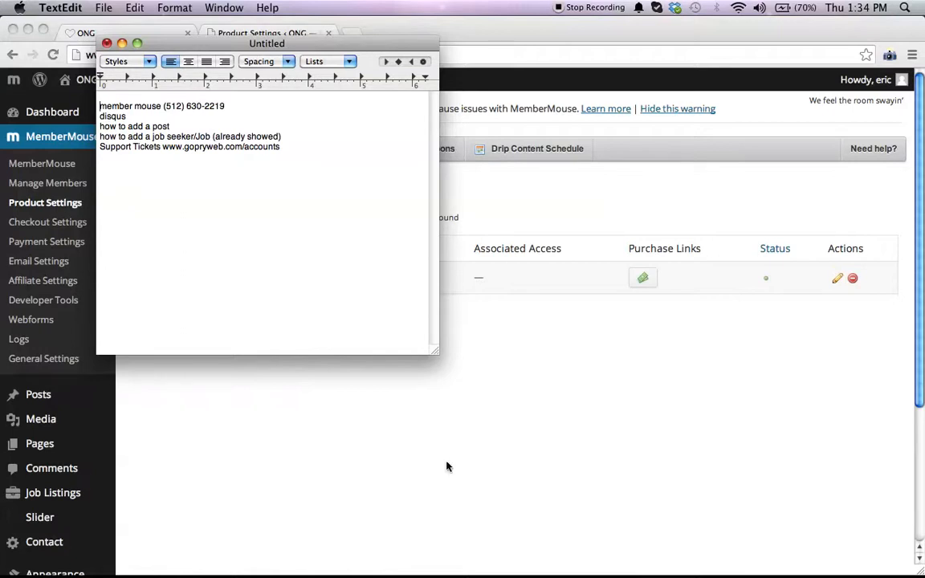
pyautogui.doubleClick(224, 110)
pyautogui.tripleClick(224, 110)
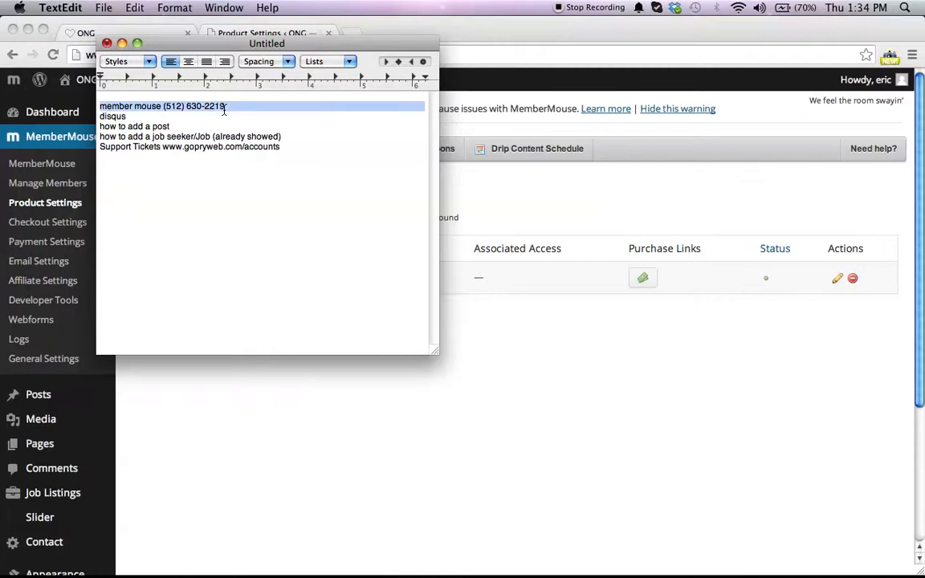
pyautogui.press('BackSpace')
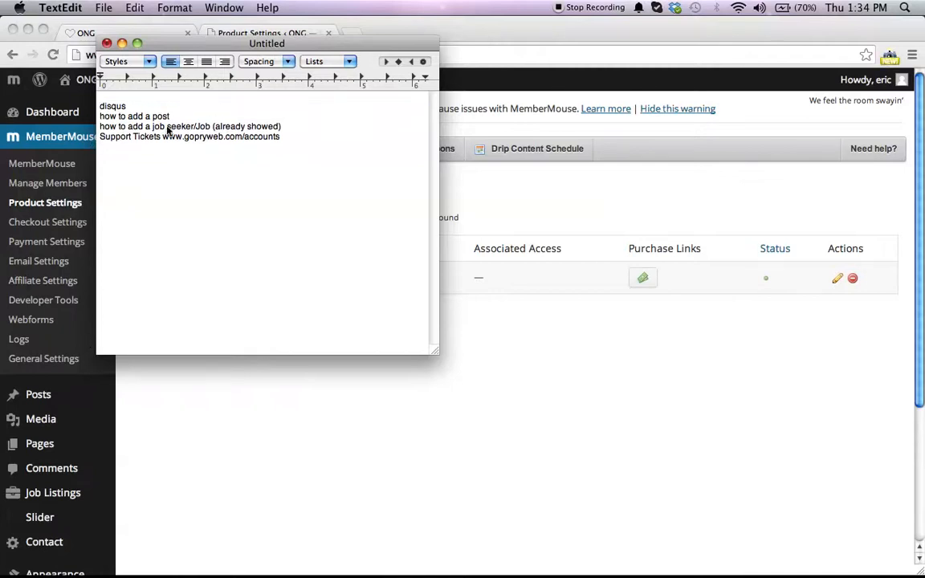
pyautogui.click(122, 44)
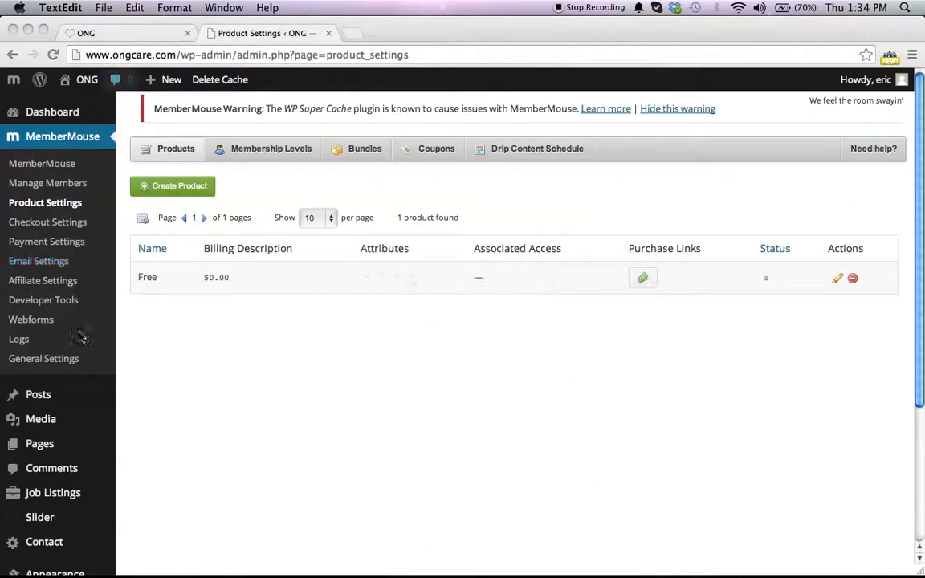
# Step: Open the Disqus settings page under Comments in the WordPress admin
pyautogui.scroll(-5, 84, 453)
pyautogui.scroll(5, 84, 452)
pyautogui.scroll(-4, 70, 355)
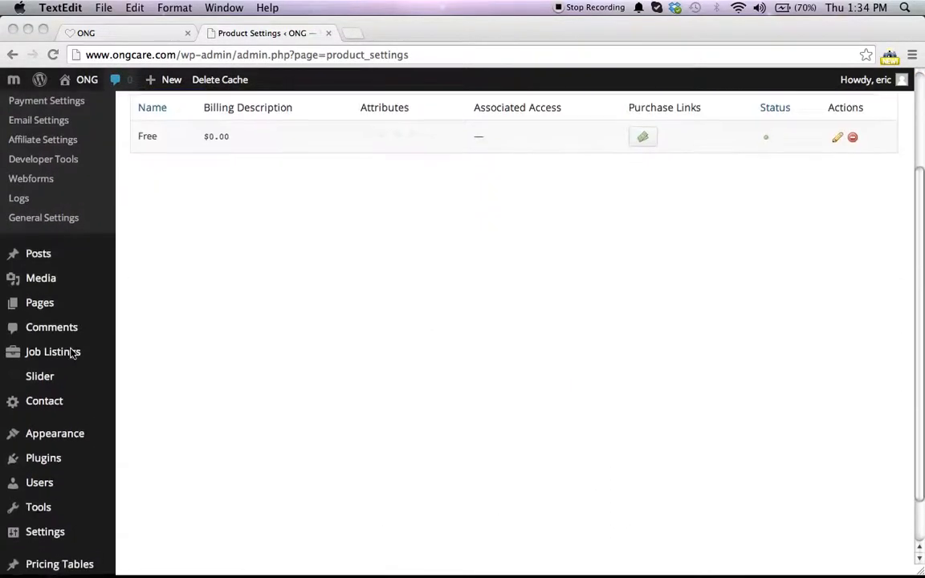
pyautogui.click(146, 260)
pyautogui.scroll(-2, 46, 376)
pyautogui.moveTo(46, 375)
pyautogui.scroll(5, 45, 376)
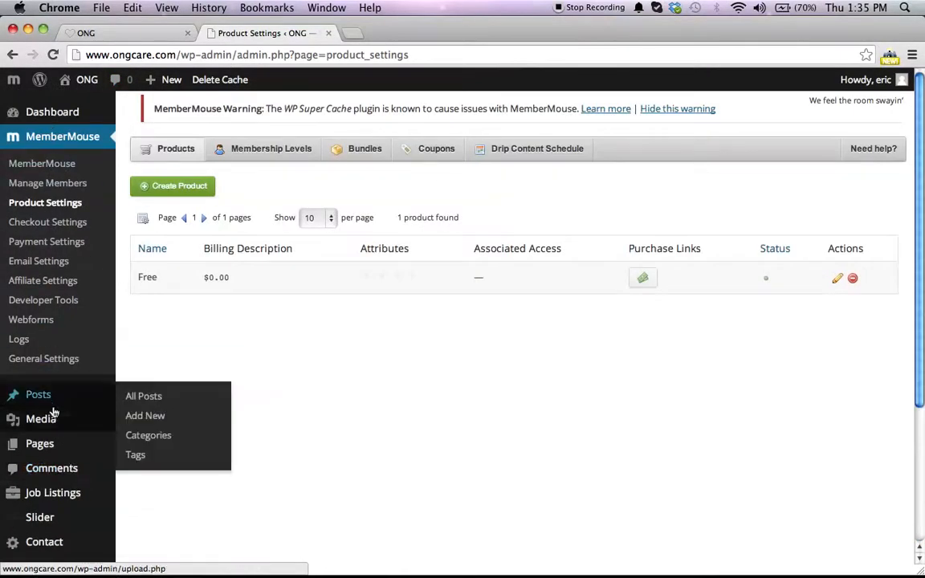
pyautogui.moveTo(51, 406)
pyautogui.scroll(1, 49, 404)
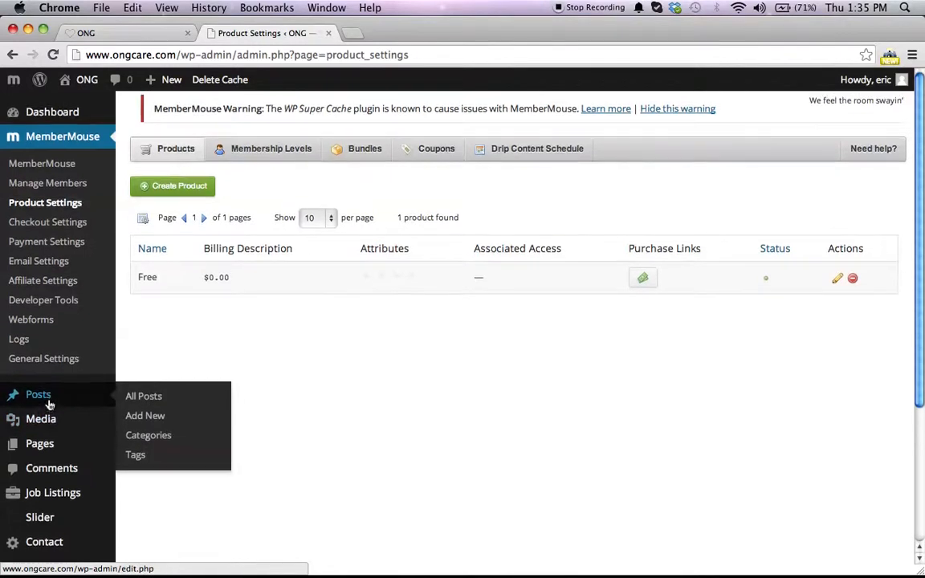
pyautogui.scroll(-3, 49, 405)
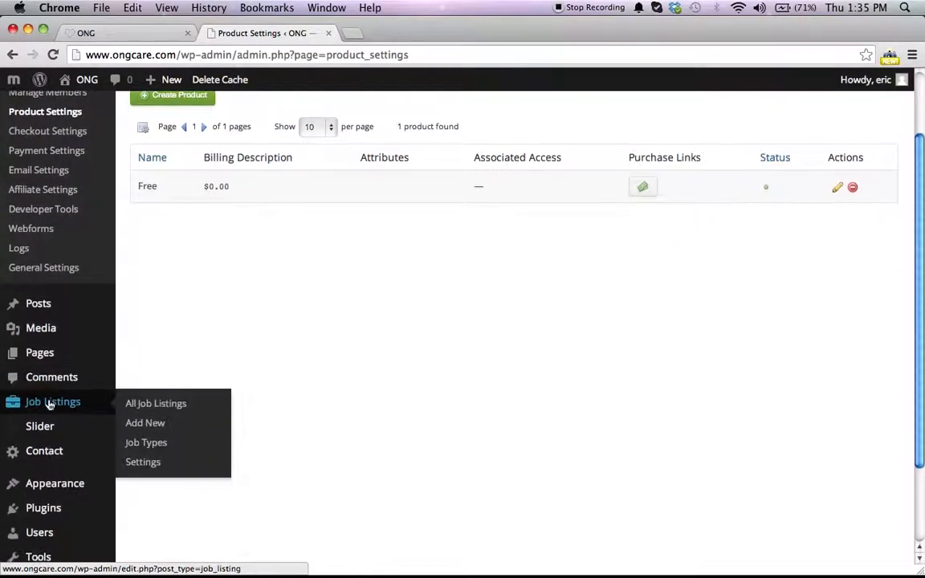
pyautogui.moveTo(74, 377)
pyautogui.click(158, 394)
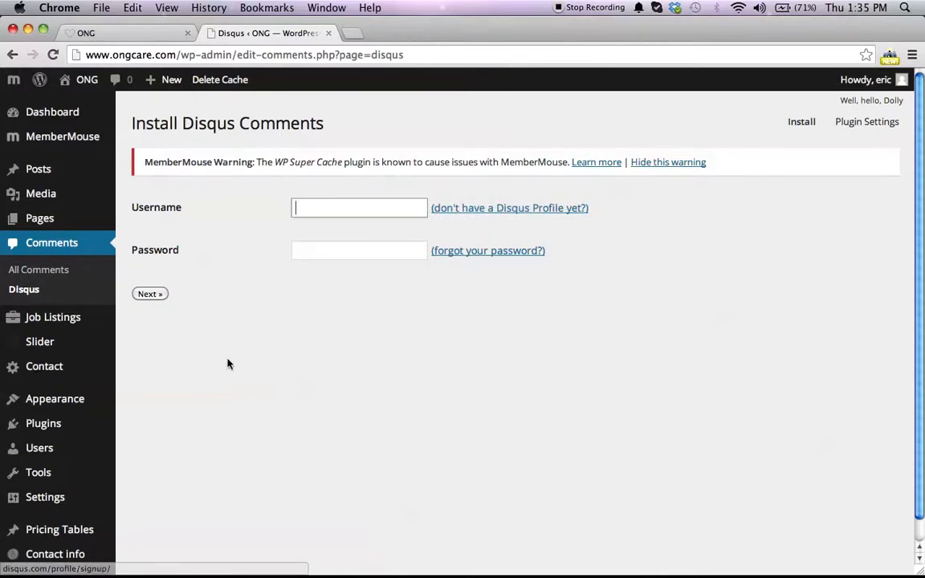
# Step: Open the Disqus sign-up page for creating a new profile
pyautogui.click(479, 217)
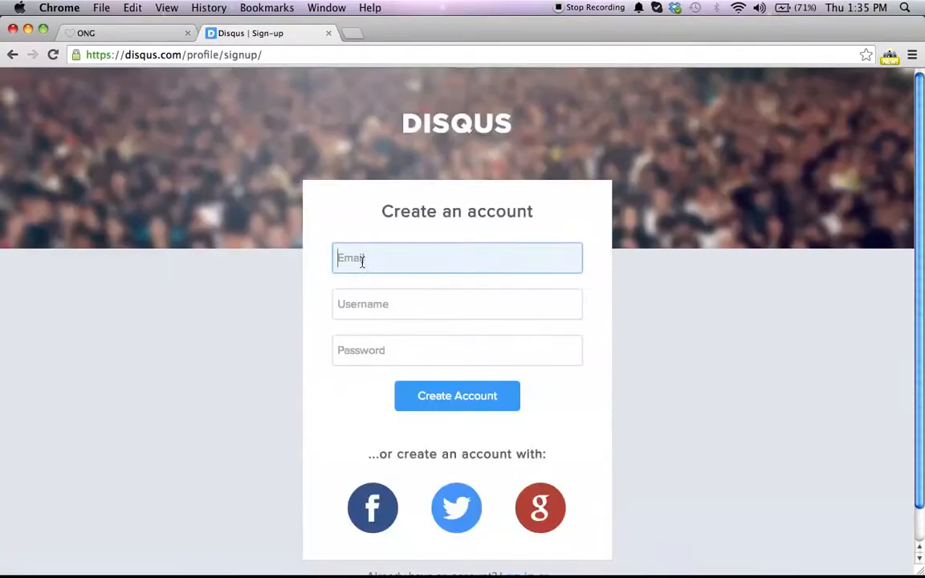
pyautogui.scroll(-1, 374, 291)
pyautogui.scroll(1, 374, 291)
pyautogui.scroll(-1, 382, 303)
# Step: Try submitting the empty Disqus account creation form
pyautogui.click(432, 375)
pyautogui.scroll(-3, 410, 368)
pyautogui.scroll(3, 377, 321)
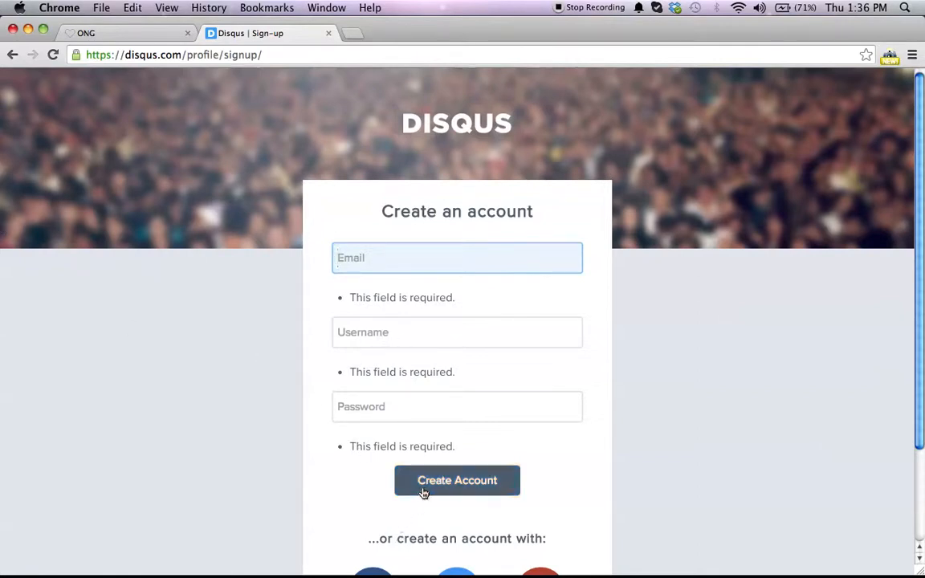
pyautogui.scroll(-3, 237, 534)
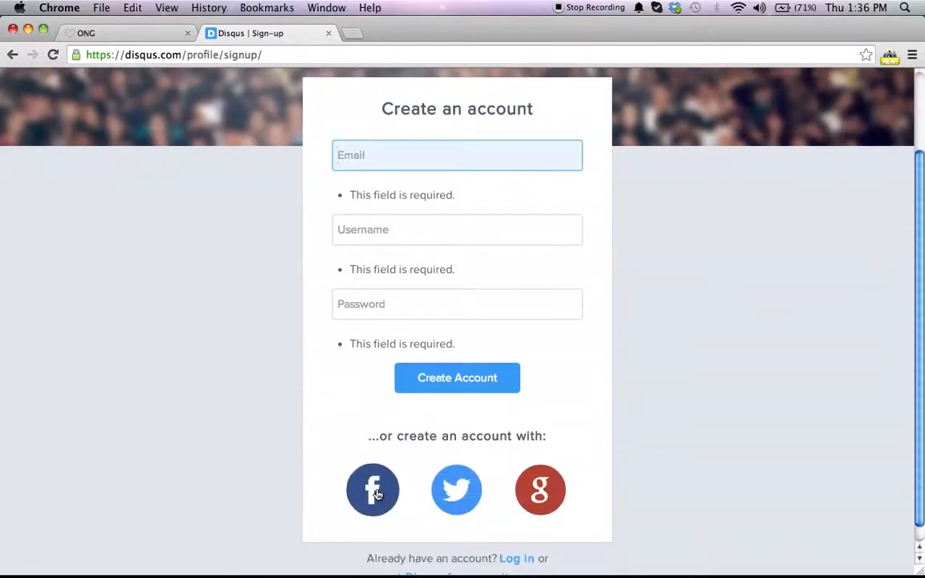
pyautogui.scroll(3, 423, 397)
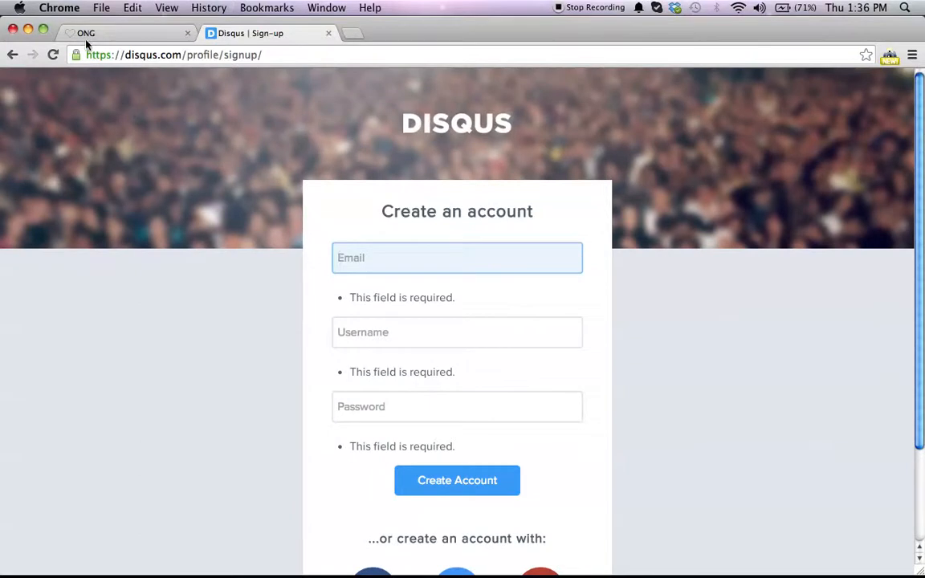
# Step: Return to the Install Disqus Comments page in the WordPress admin tab
pyautogui.click(89, 36)
pyautogui.press('F3')
pyautogui.click(390, 54)
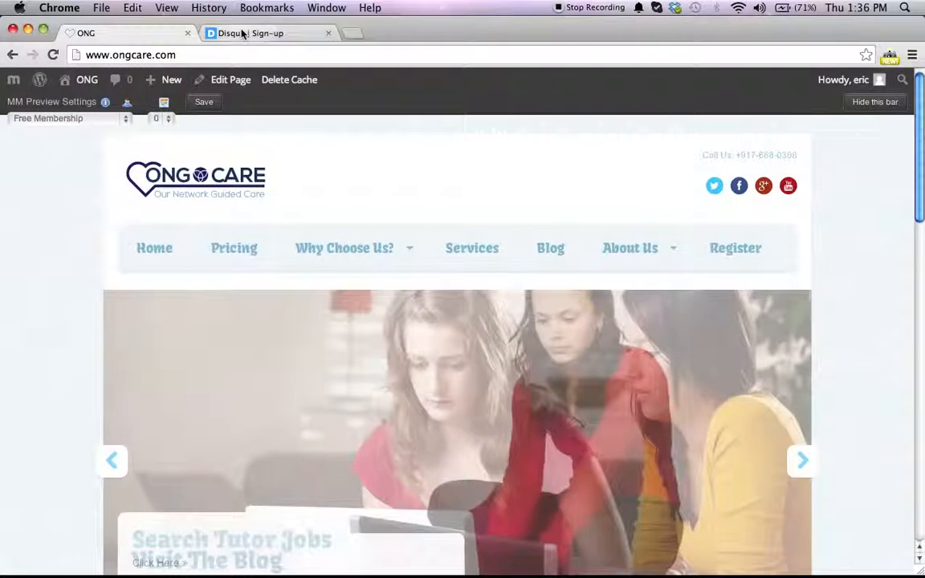
pyautogui.click(242, 33)
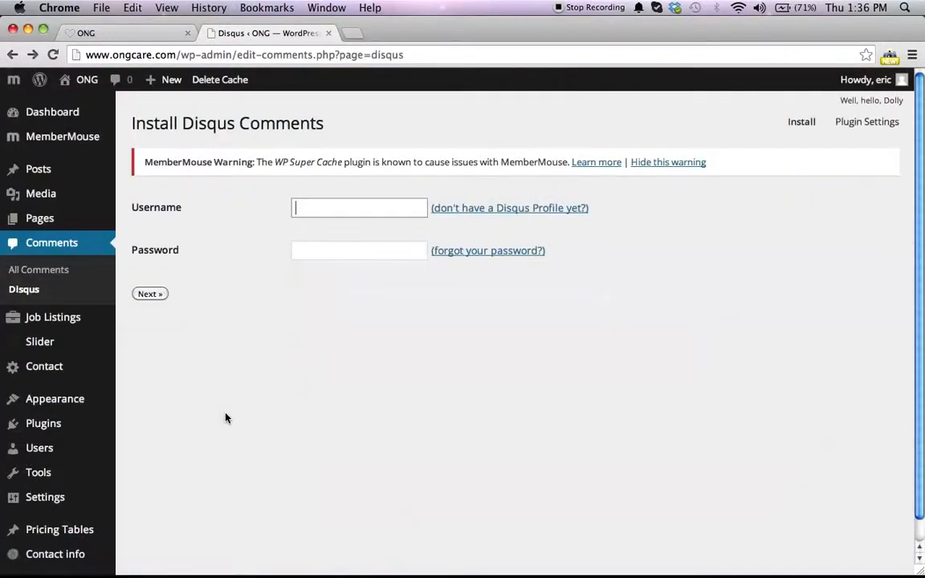
# Step: Bring the notes document to the front
pyautogui.press('F9')
pyautogui.click(449, 438)
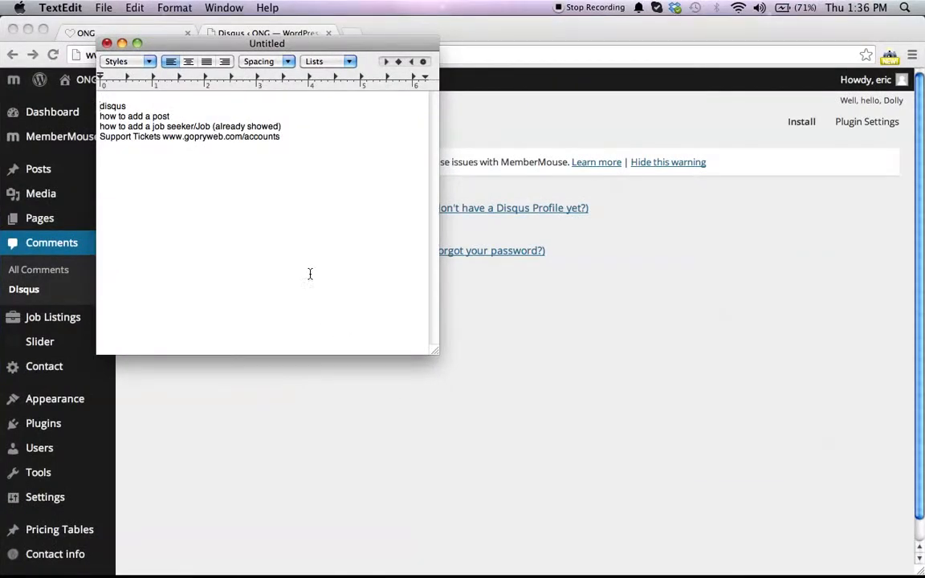
# Step: Delete the disqus line from the notes checklist and return to the browser
pyautogui.tripleClick(143, 104)
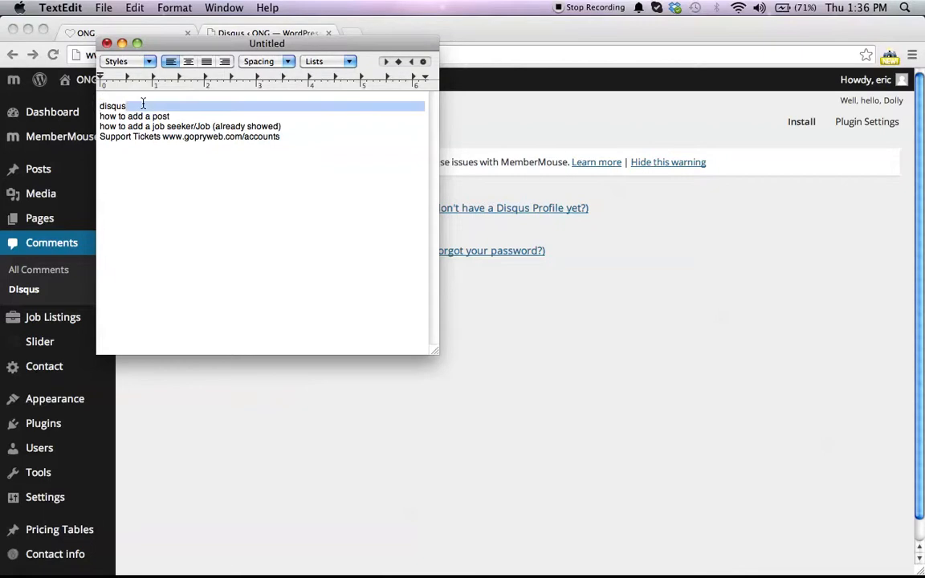
pyautogui.press('BackSpace')
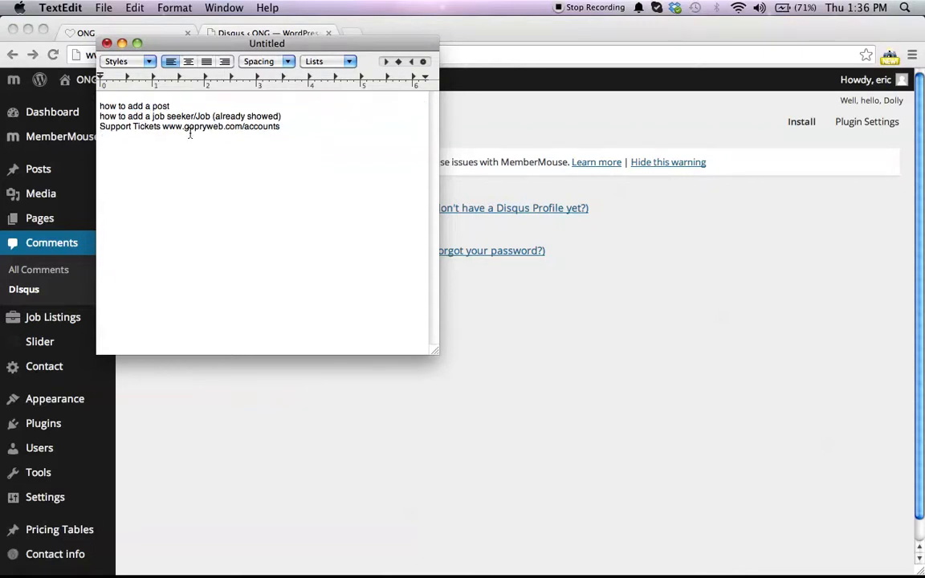
pyautogui.click(53, 19)
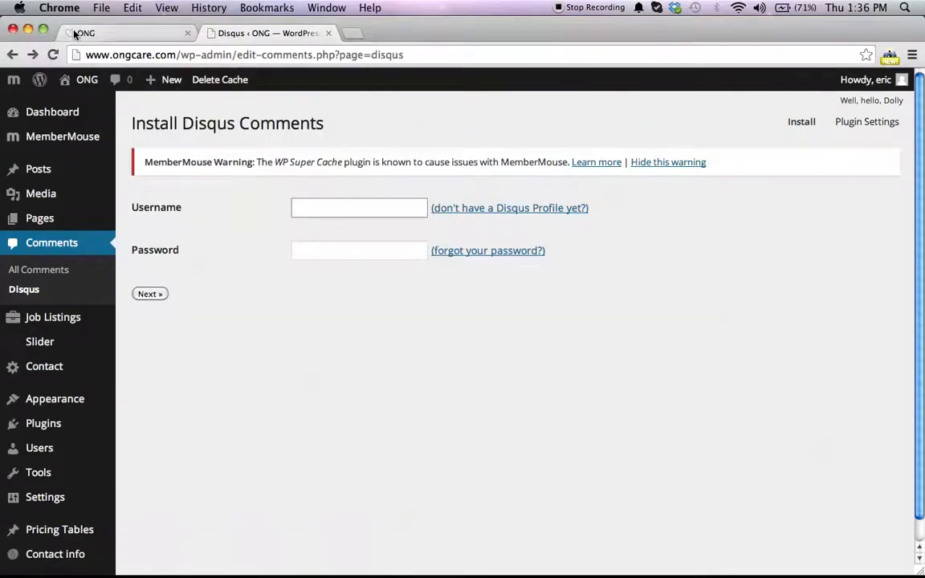
# Step: Browse the ONG Care homepage tab, scrolling down to the footer and back to the top
pyautogui.click(75, 33)
pyautogui.scroll(-15, 138, 368)
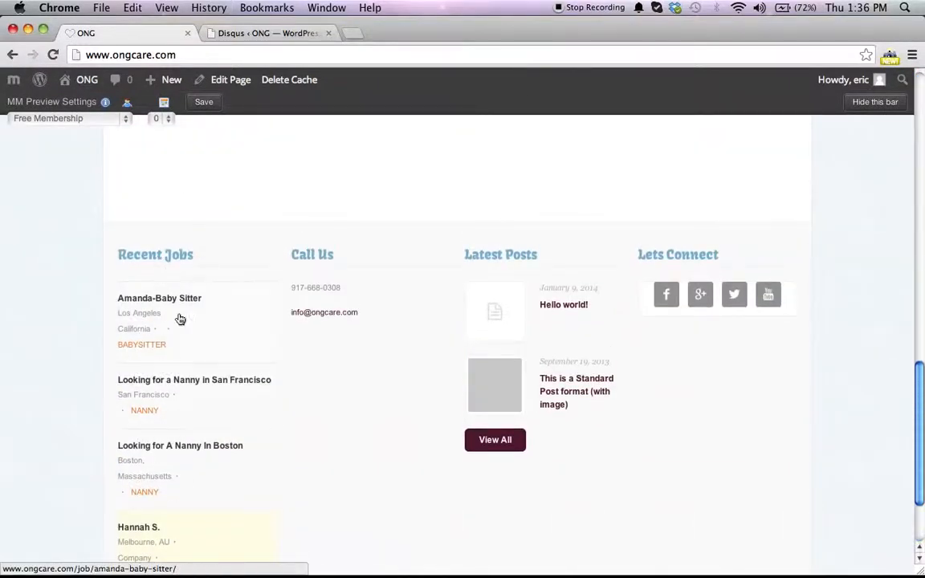
pyautogui.scroll(-2, 177, 290)
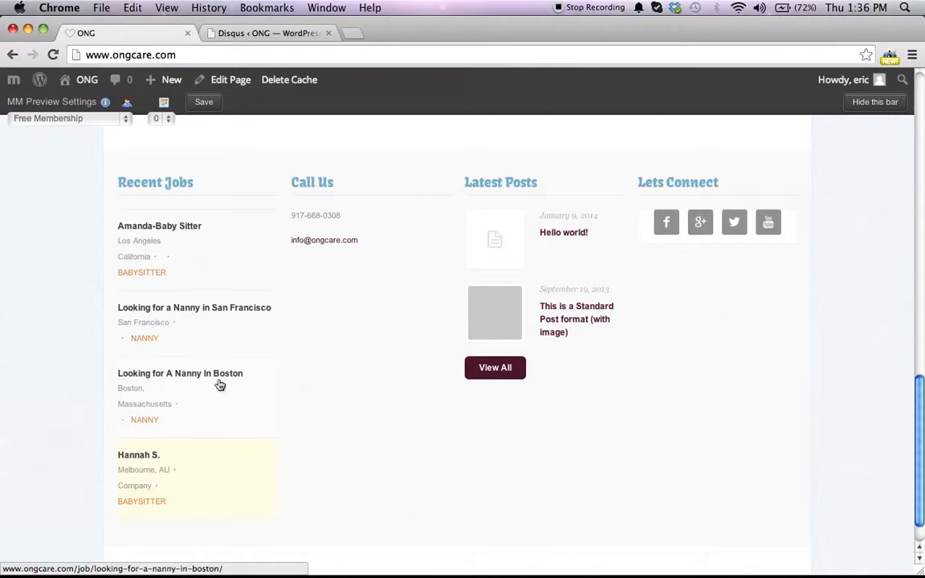
pyautogui.scroll(1, 241, 384)
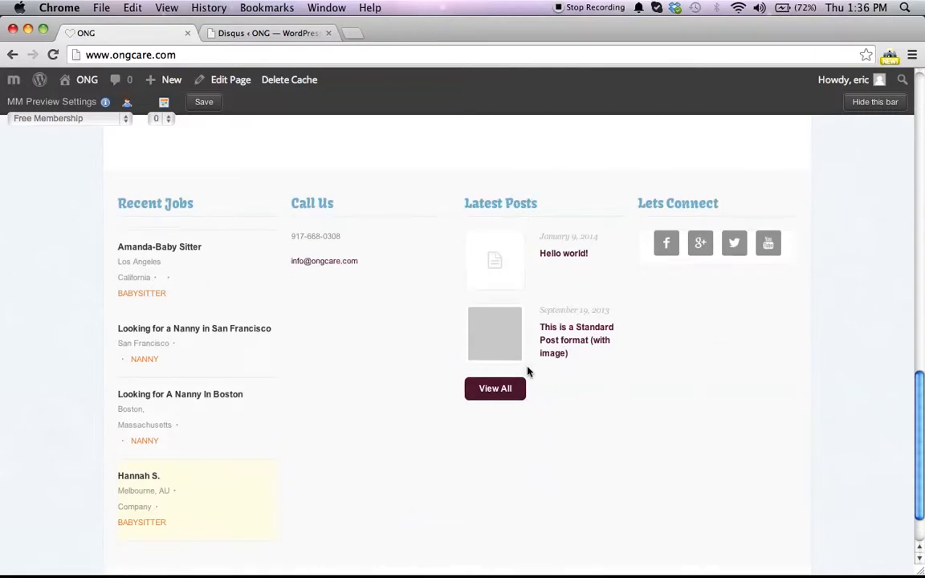
pyautogui.scroll(15, 526, 371)
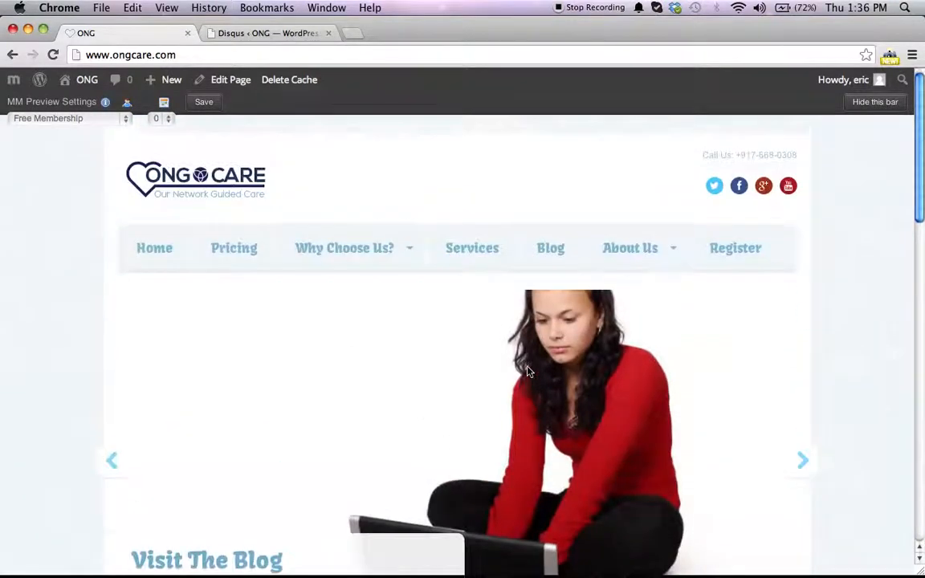
pyautogui.scroll(-20, 527, 370)
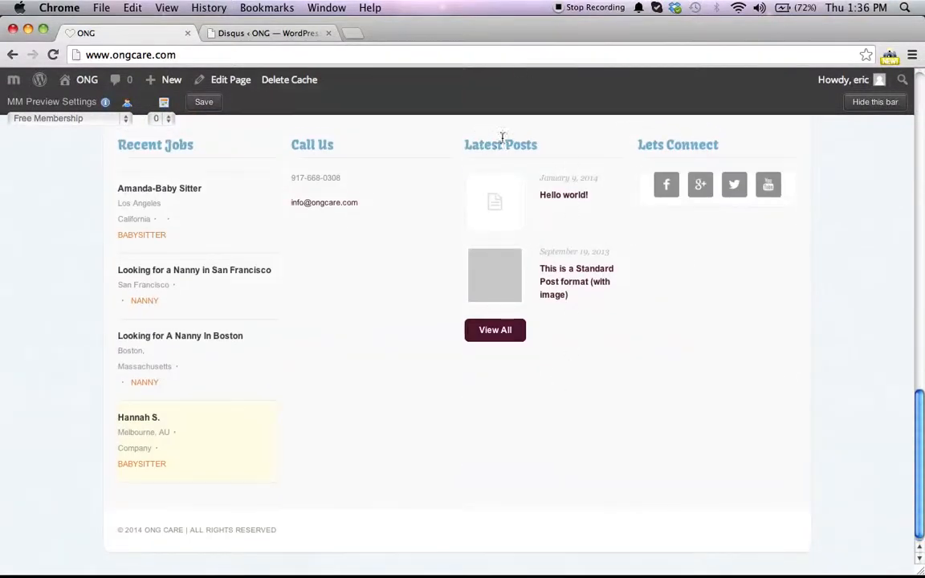
pyautogui.scroll(3, 504, 149)
pyautogui.scroll(15, 460, 194)
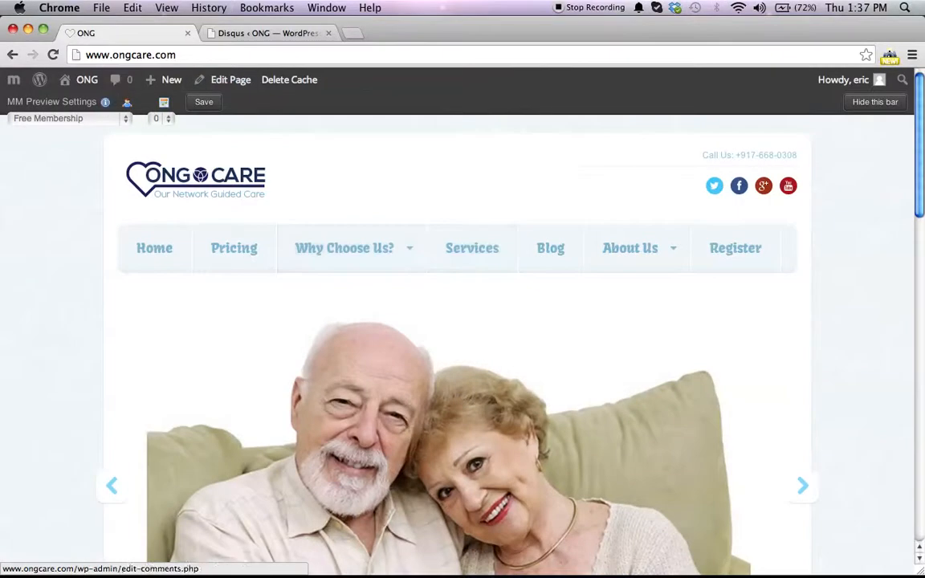
# Step: Open the Add New Post editor from the WordPress admin
pyautogui.click(87, 108)
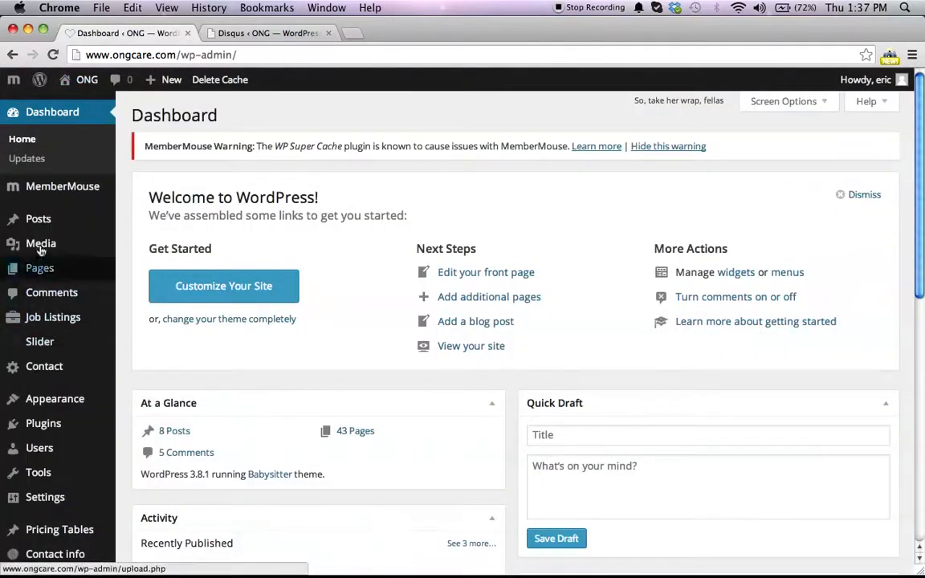
pyautogui.moveTo(60, 222)
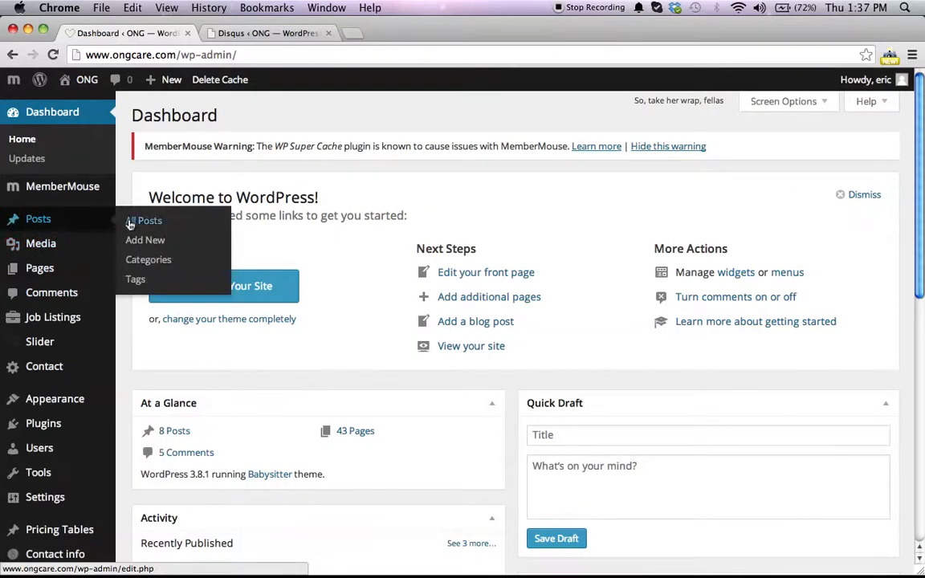
pyautogui.click(150, 244)
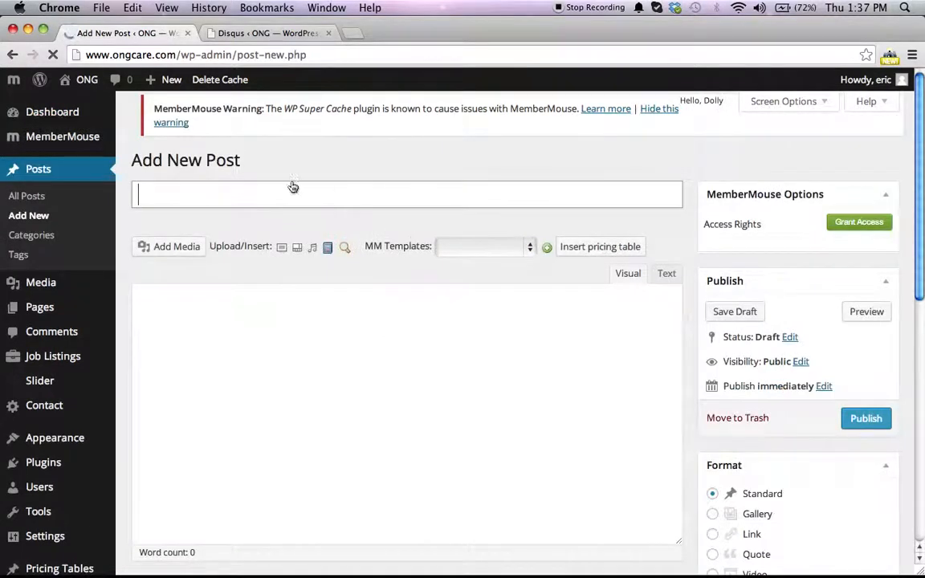
# Step: Select Checkout in the MemberMouse templates list, and open and close the pricing table inserter
pyautogui.click(531, 245)
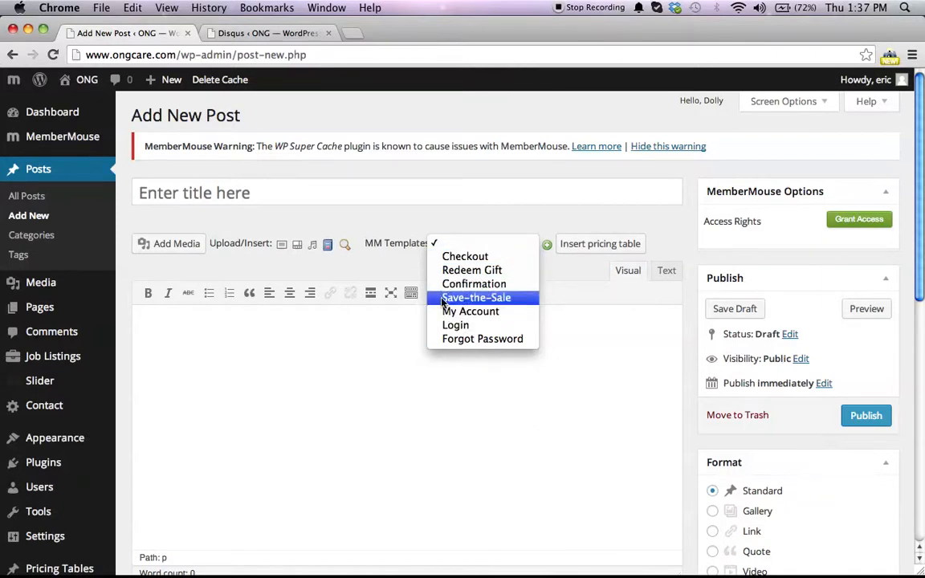
pyautogui.click(379, 269)
pyautogui.click(473, 246)
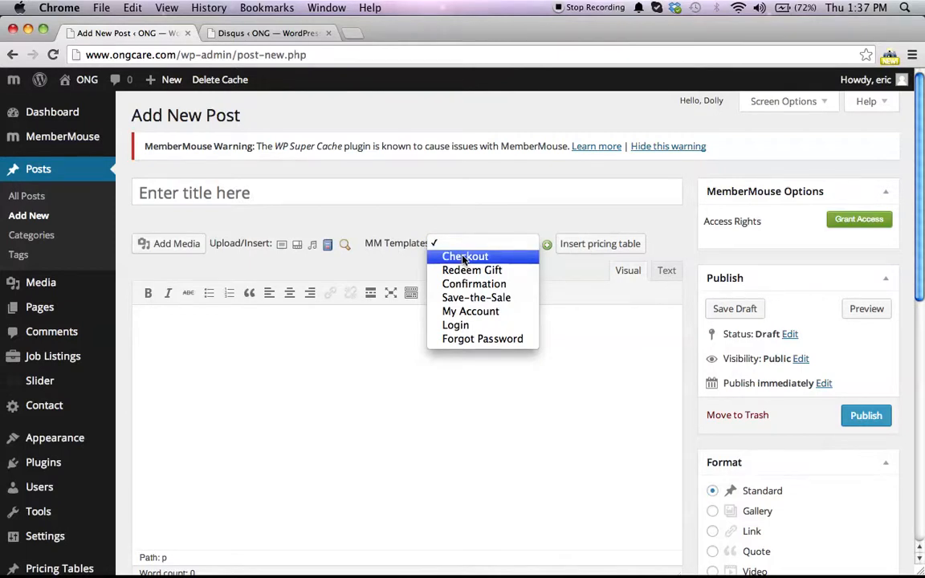
pyautogui.click(464, 257)
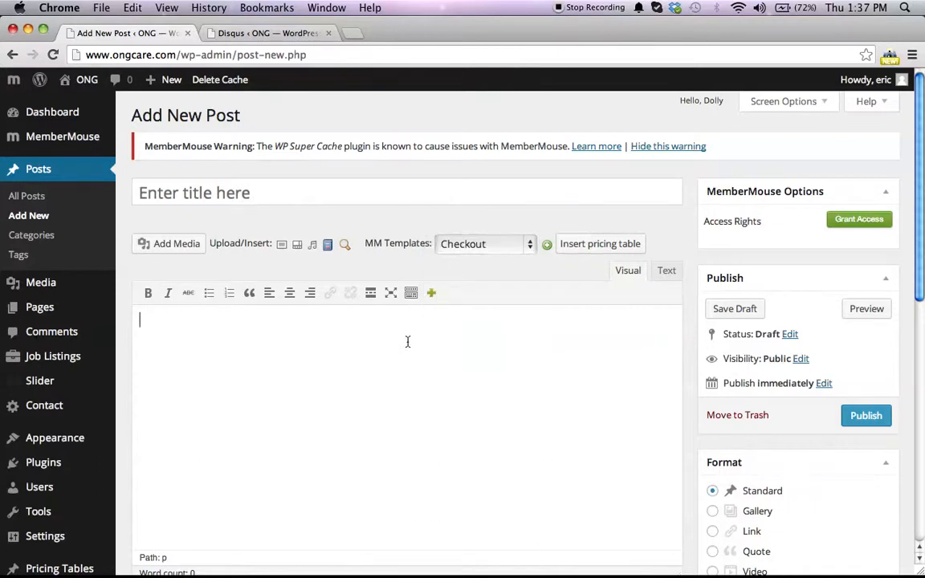
pyautogui.click(598, 244)
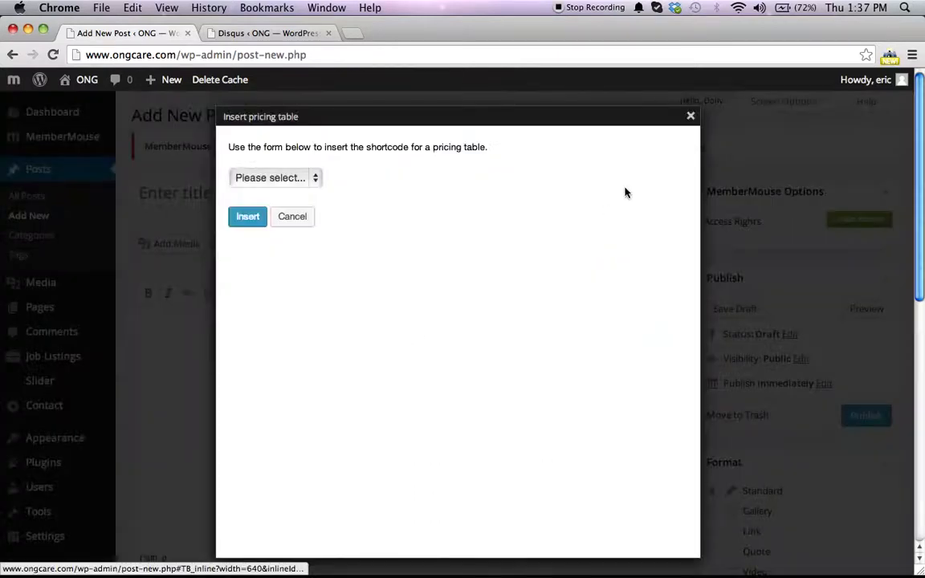
pyautogui.click(691, 117)
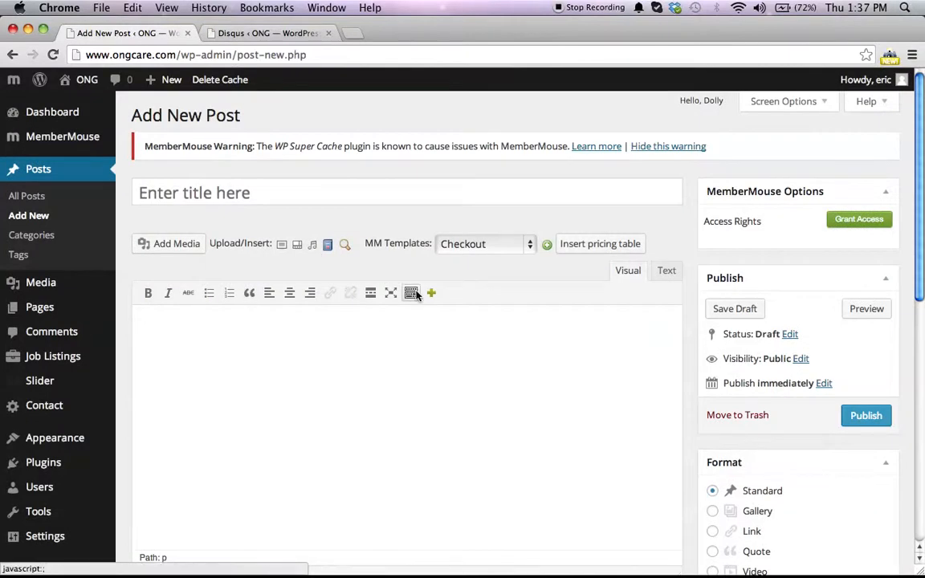
# Step: Show the editor's second toolbar row and insert the Checkout template into the post body, confirming the prompt
pyautogui.click(409, 294)
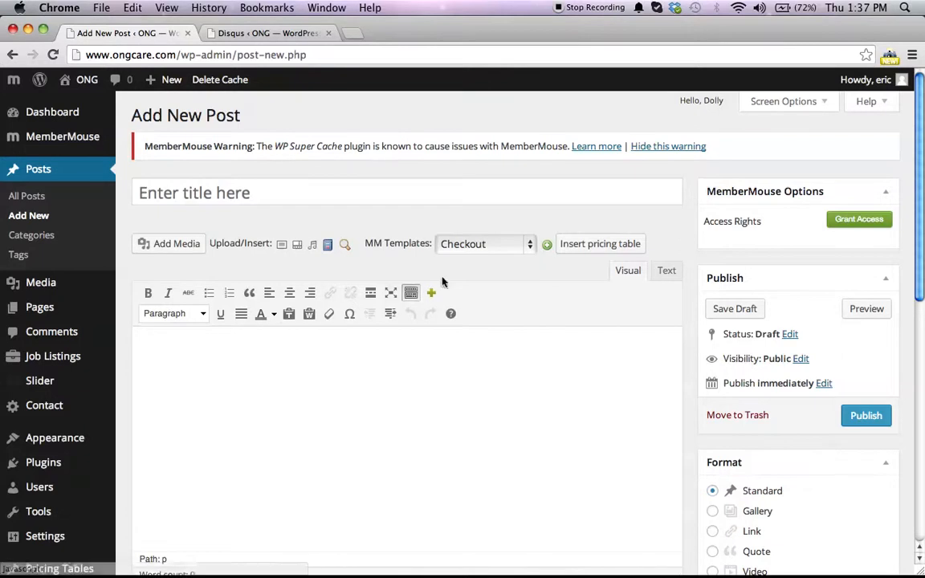
pyautogui.click(530, 245)
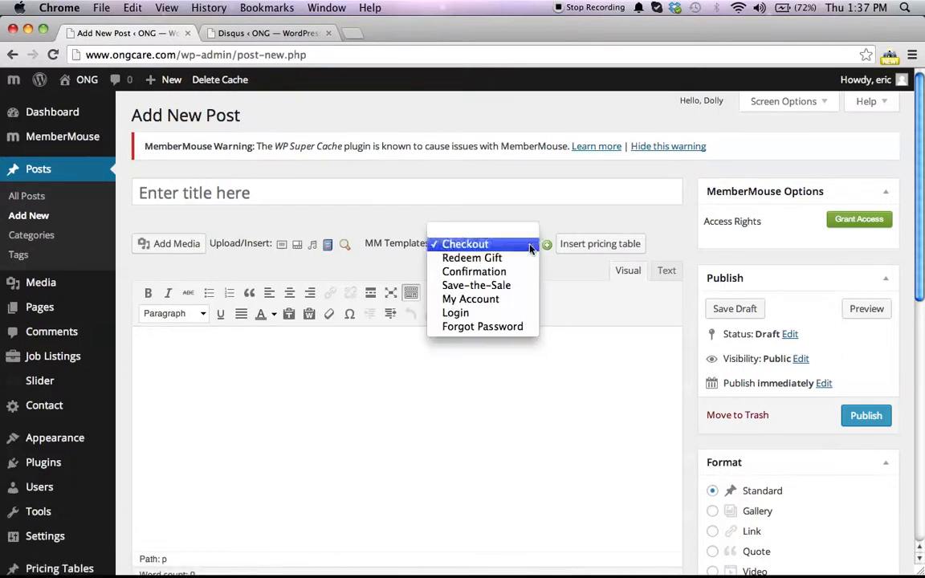
pyautogui.click(546, 245)
pyautogui.click(547, 245)
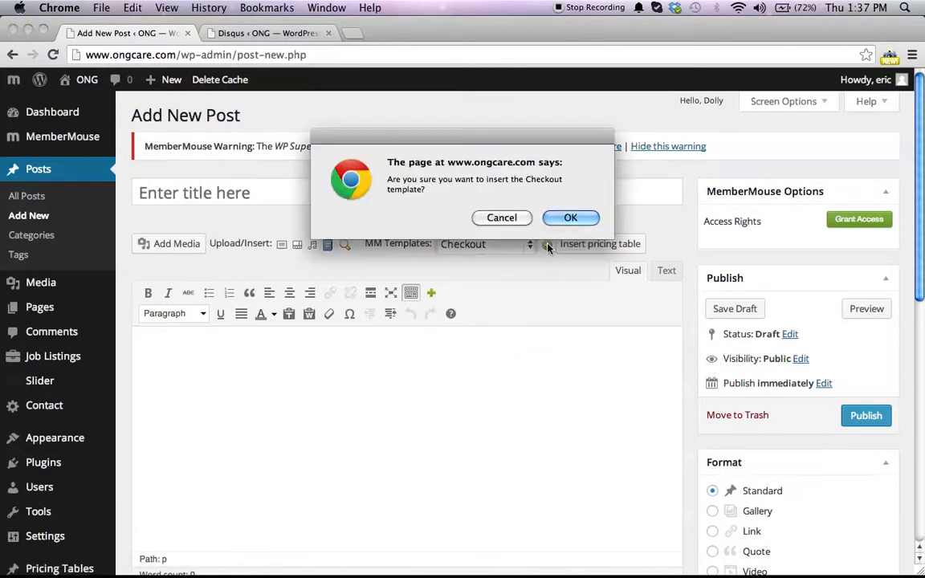
pyautogui.click(563, 216)
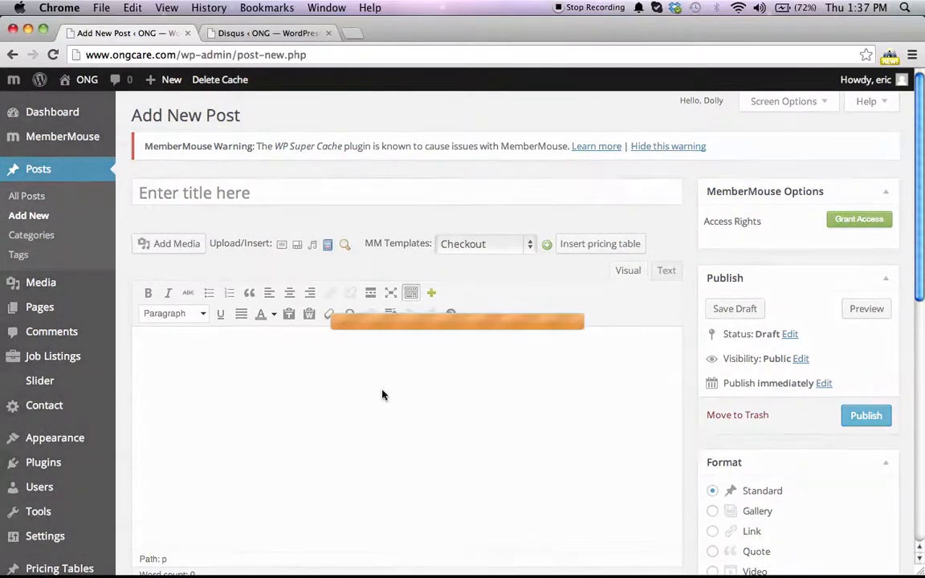
# Step: Scroll through the inserted checkout form shortcodes in the post body
pyautogui.scroll(-10, 396, 390)
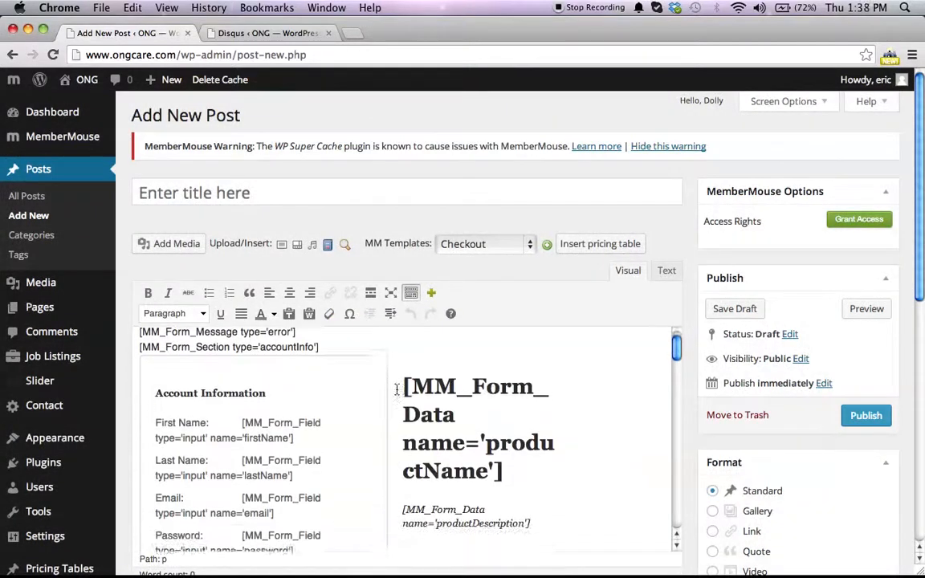
pyautogui.scroll(-5, 396, 389)
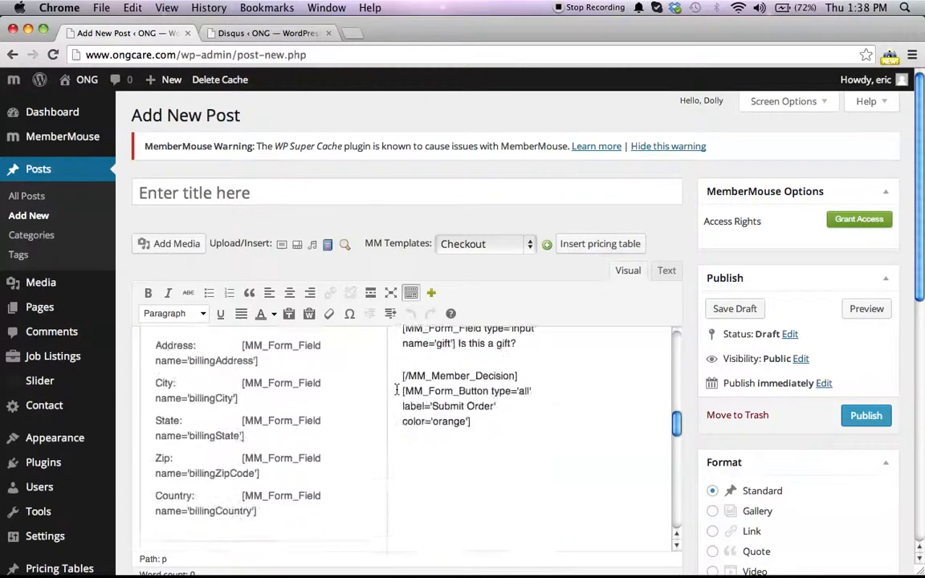
pyautogui.scroll(8, 397, 389)
pyautogui.scroll(6, 396, 389)
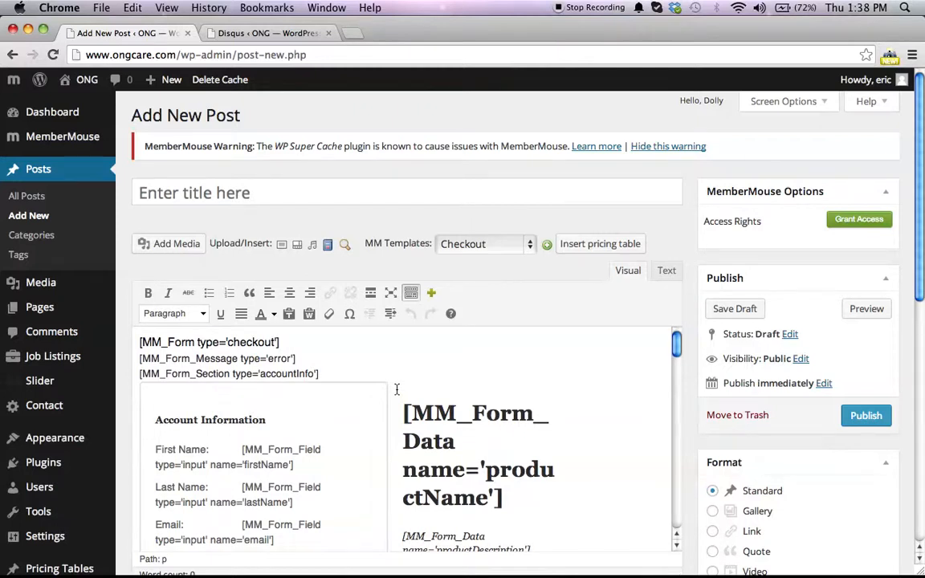
pyautogui.scroll(-15, 362, 406)
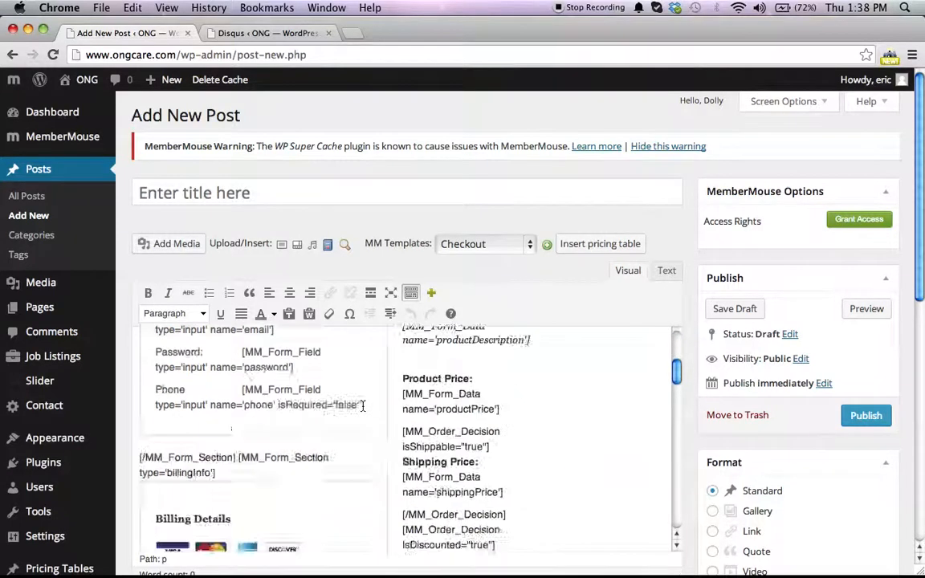
pyautogui.scroll(-6, 362, 406)
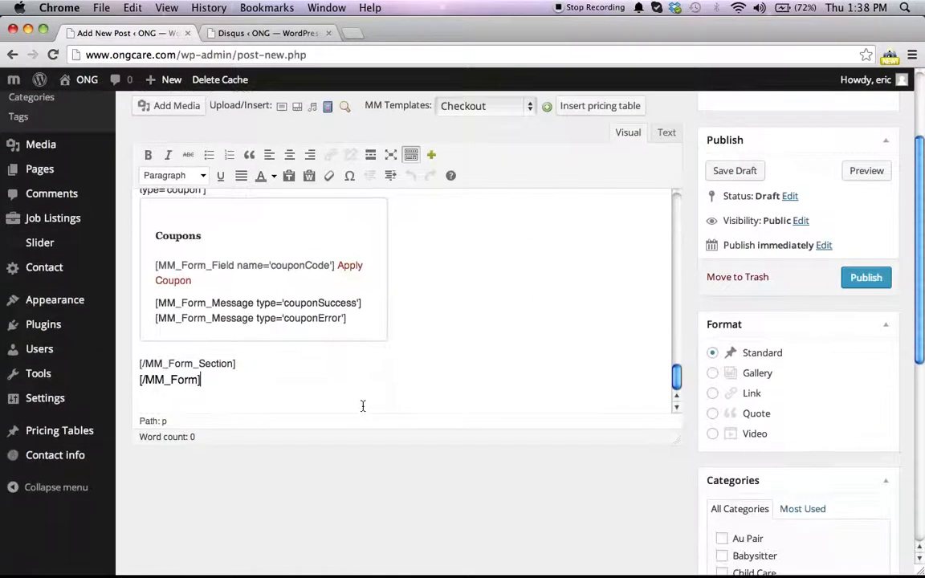
pyautogui.scroll(6, 362, 406)
pyautogui.scroll(10, 362, 406)
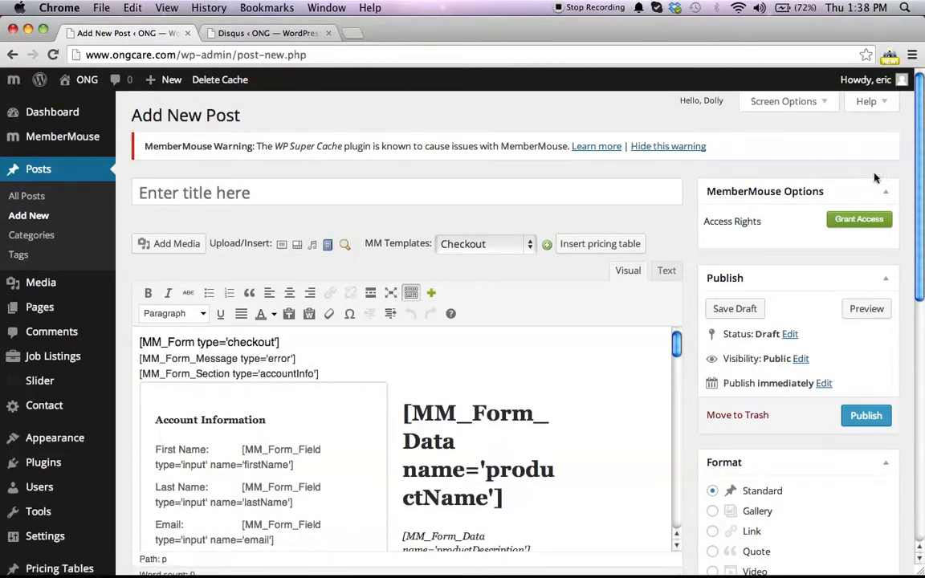
# Step: Save the post as a draft, preview it in a new tab, and close the preview tab
pyautogui.click(743, 311)
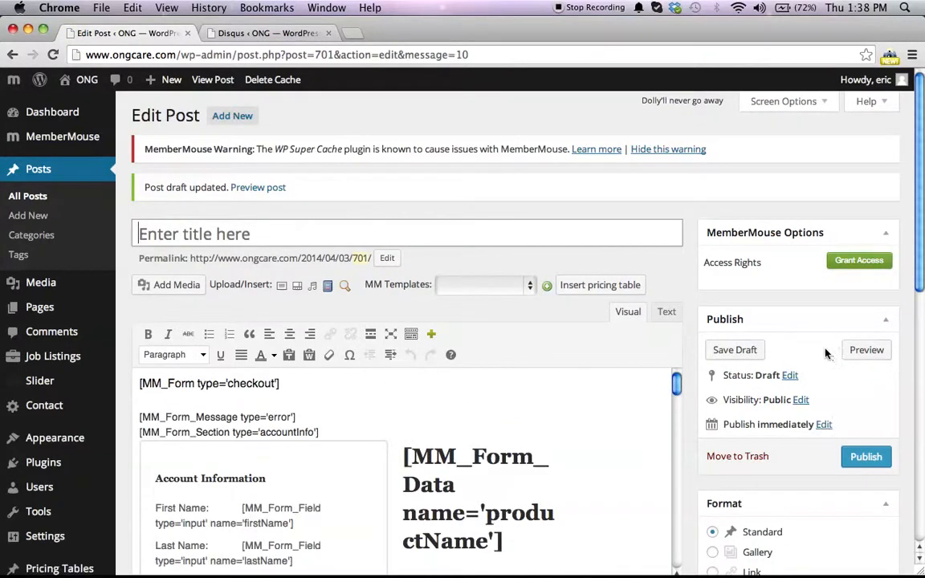
pyautogui.click(866, 351)
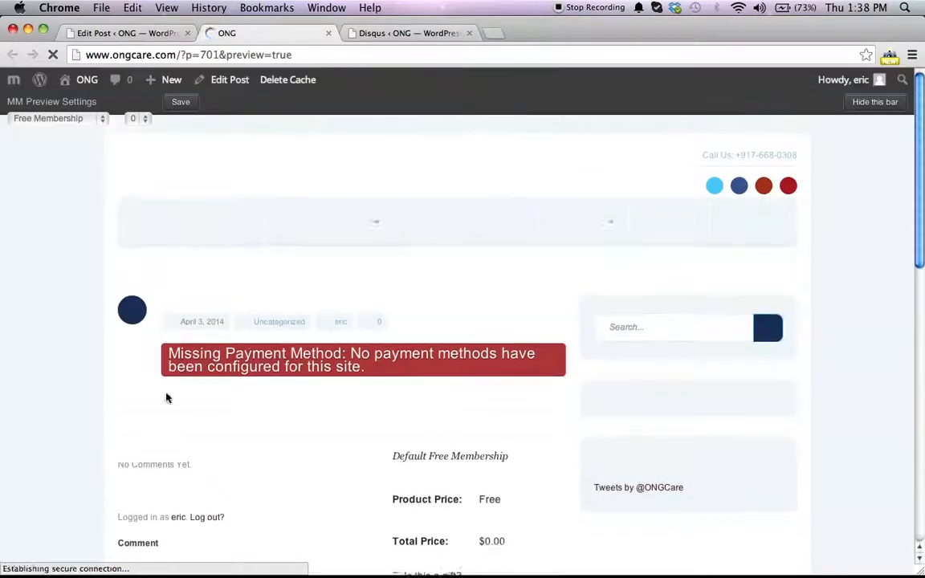
pyautogui.scroll(-2, 245, 368)
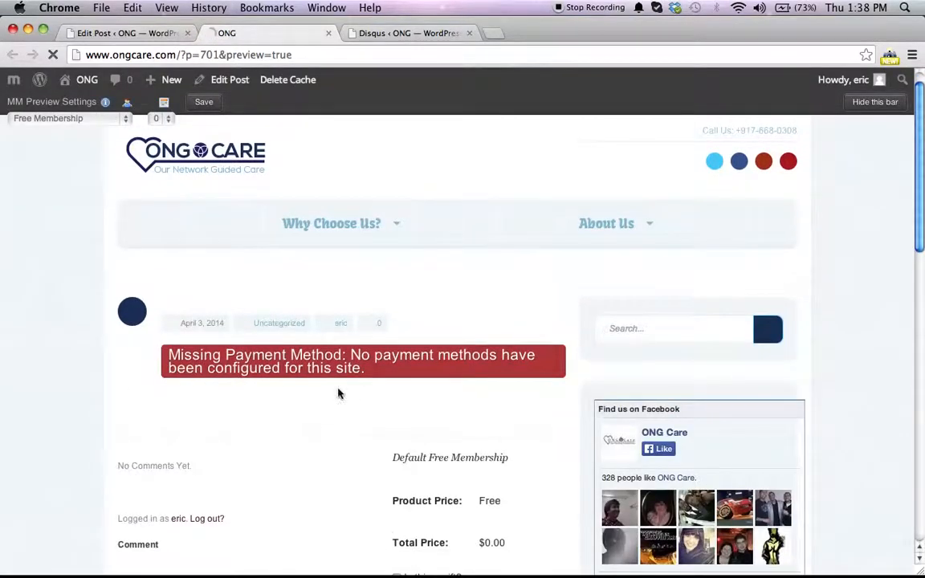
pyautogui.scroll(-5, 342, 393)
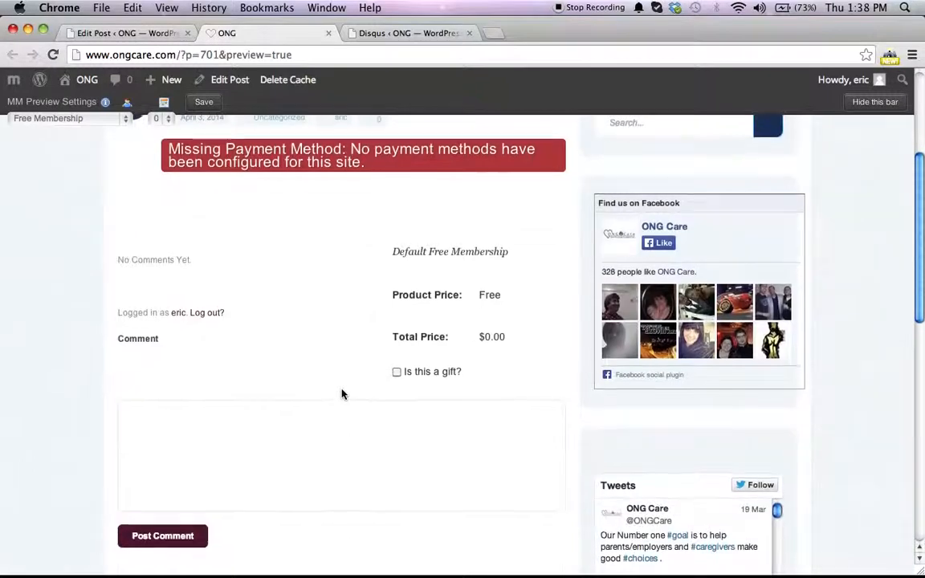
pyautogui.scroll(4, 185, 261)
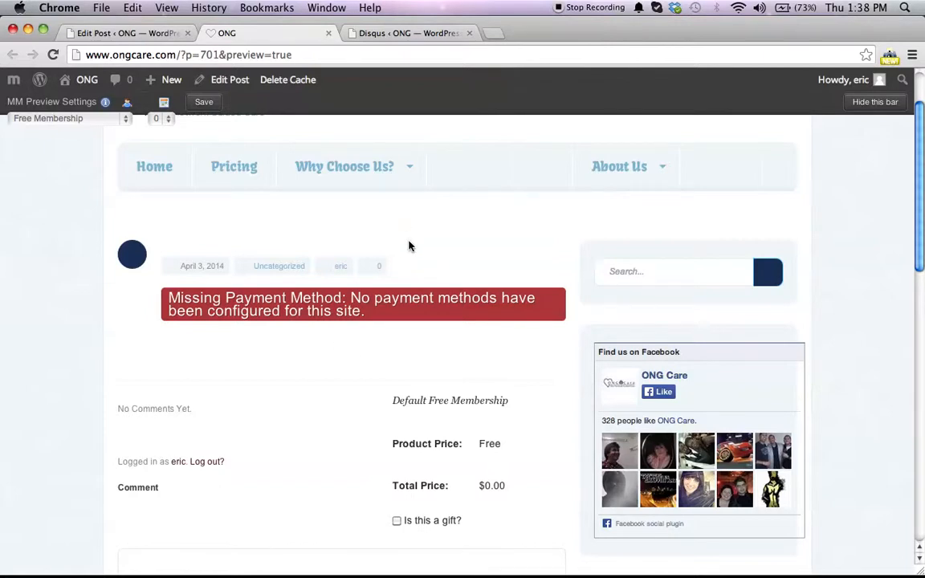
pyautogui.click(328, 33)
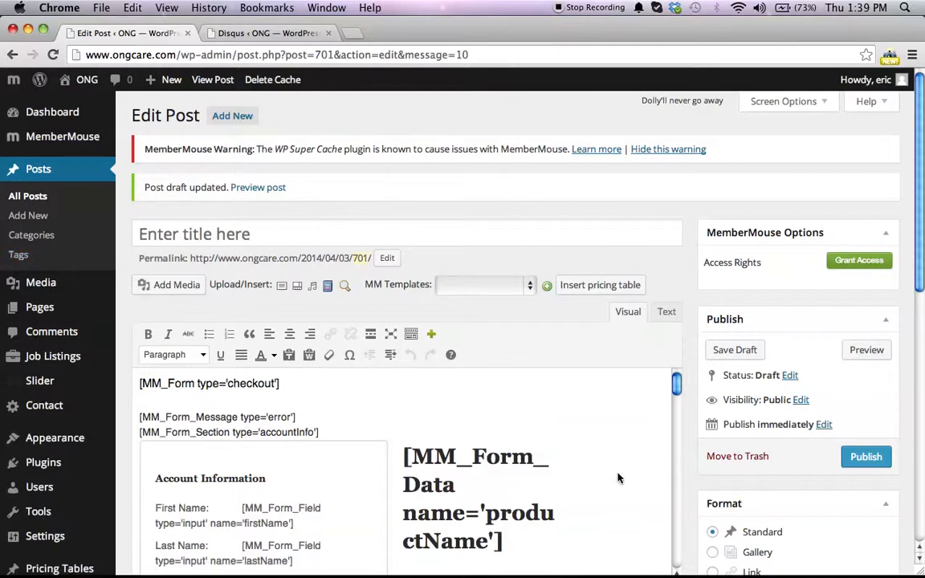
# Step: Clear all content from the post body
pyautogui.tripleClick(641, 451)
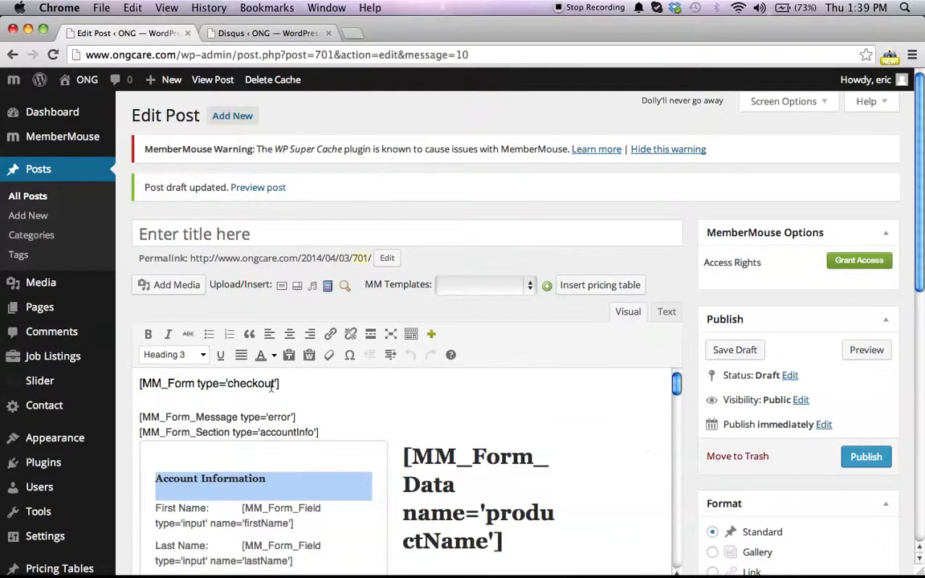
pyautogui.click(138, 383)
pyautogui.press('super+a')
pyautogui.press('BackSpace')
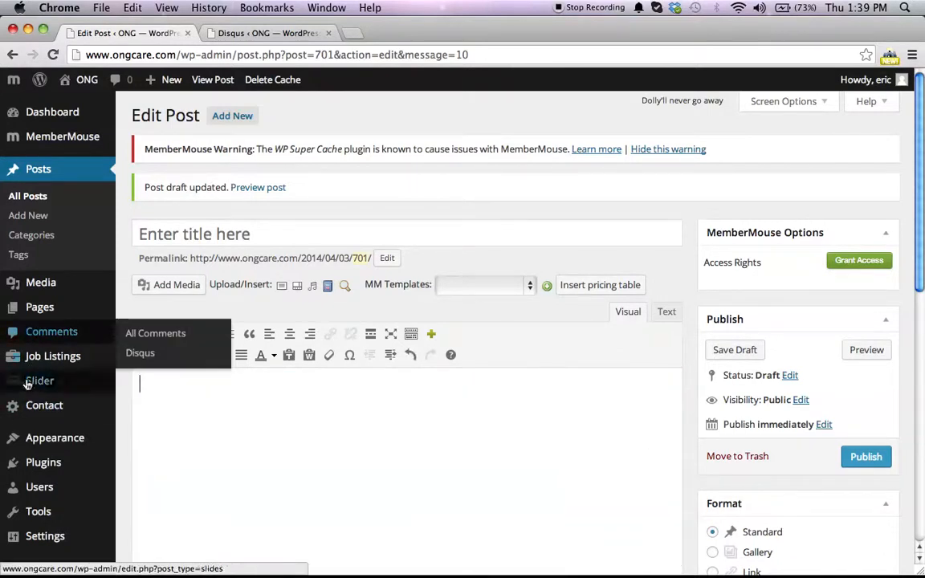
# Step: Open MemberMouse Payment Settings and tick PayPal as an offsite payment method
pyautogui.moveTo(76, 138)
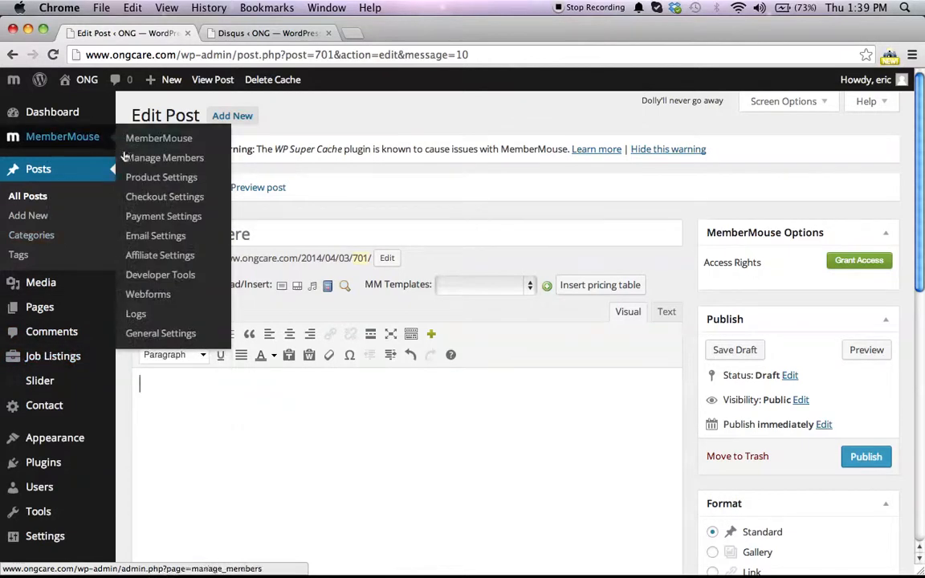
pyautogui.click(164, 219)
pyautogui.click(562, 227)
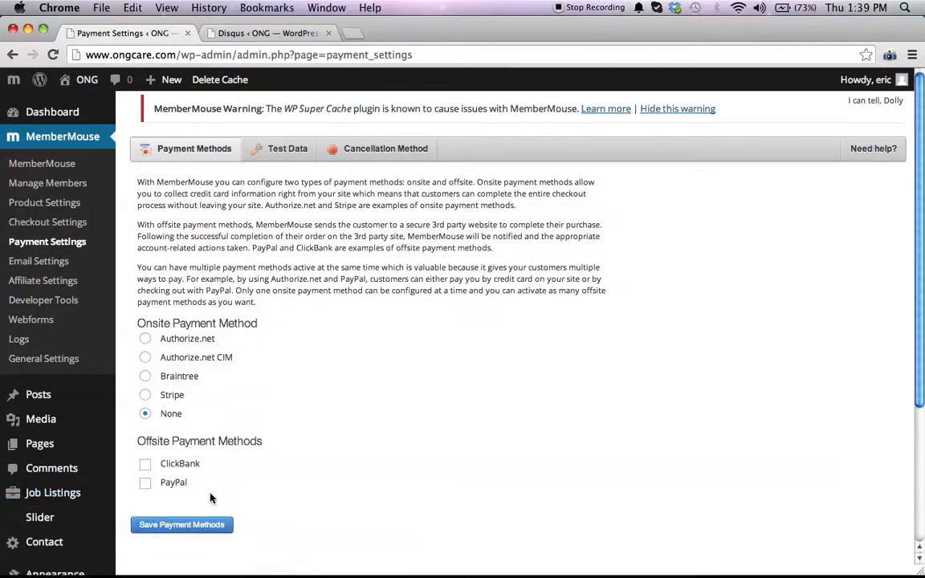
pyautogui.click(145, 482)
# Step: Scroll through the PayPal configuration fields to review them
pyautogui.scroll(-10, 324, 436)
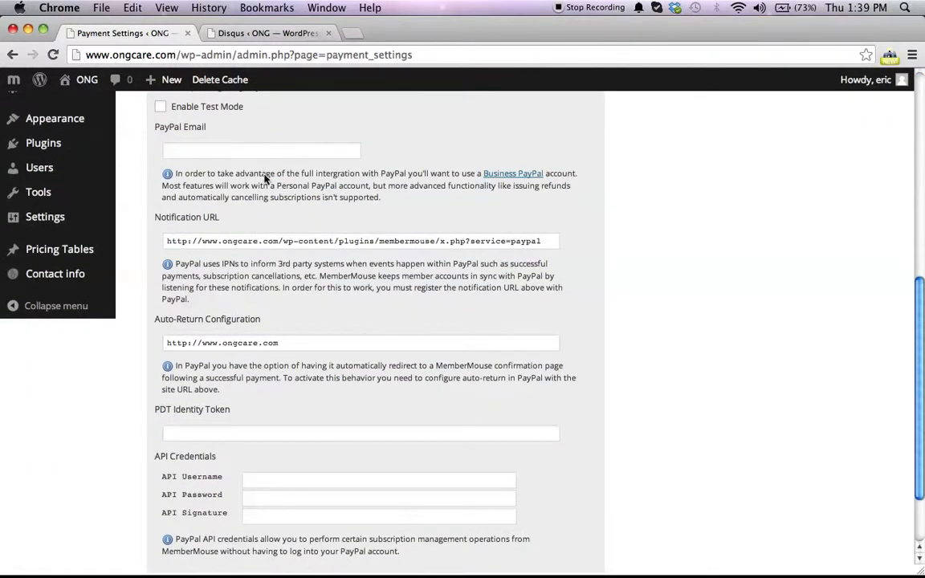
pyautogui.scroll(-3, 265, 171)
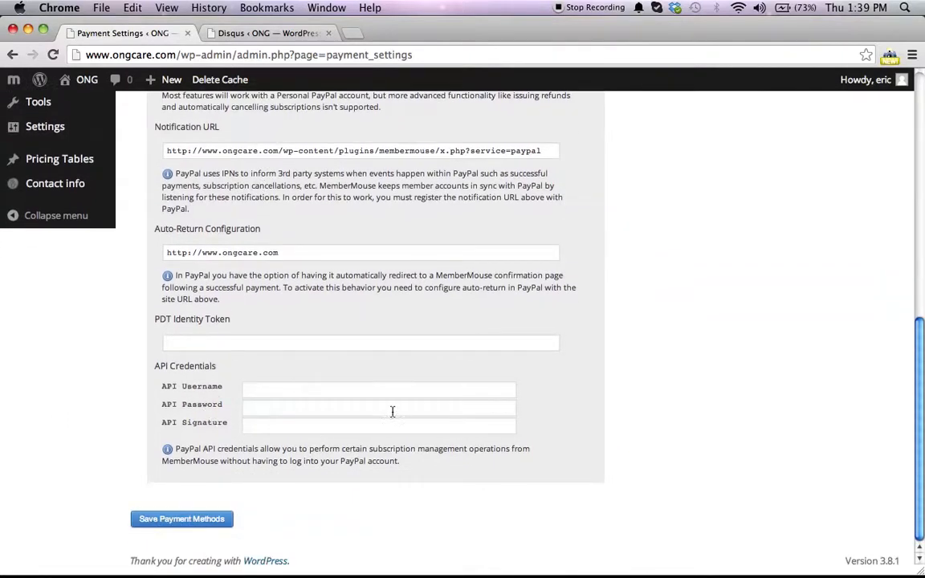
pyautogui.scroll(5, 244, 350)
pyautogui.scroll(-4, 243, 351)
pyautogui.scroll(-1, 244, 352)
pyautogui.scroll(6, 244, 352)
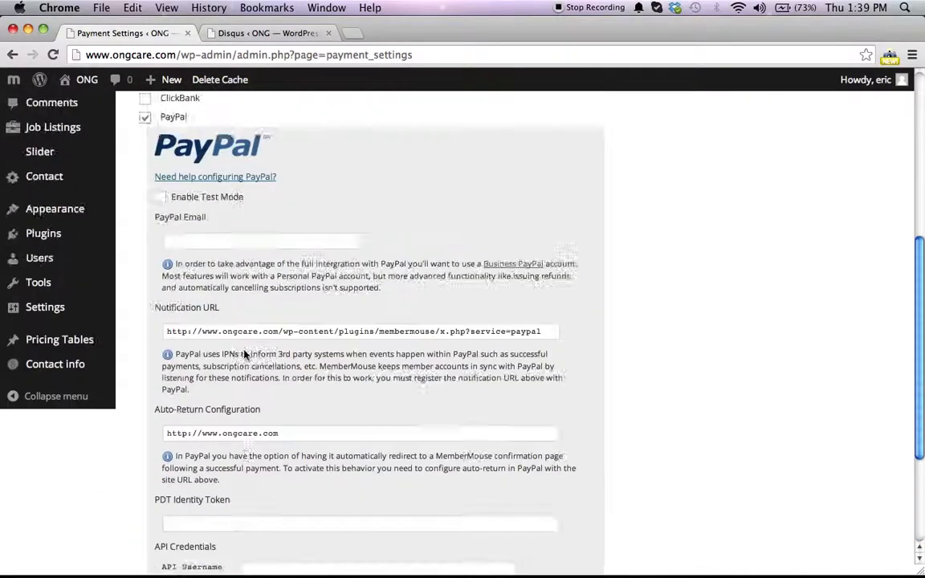
pyautogui.scroll(-4, 244, 353)
pyautogui.scroll(-5, 244, 352)
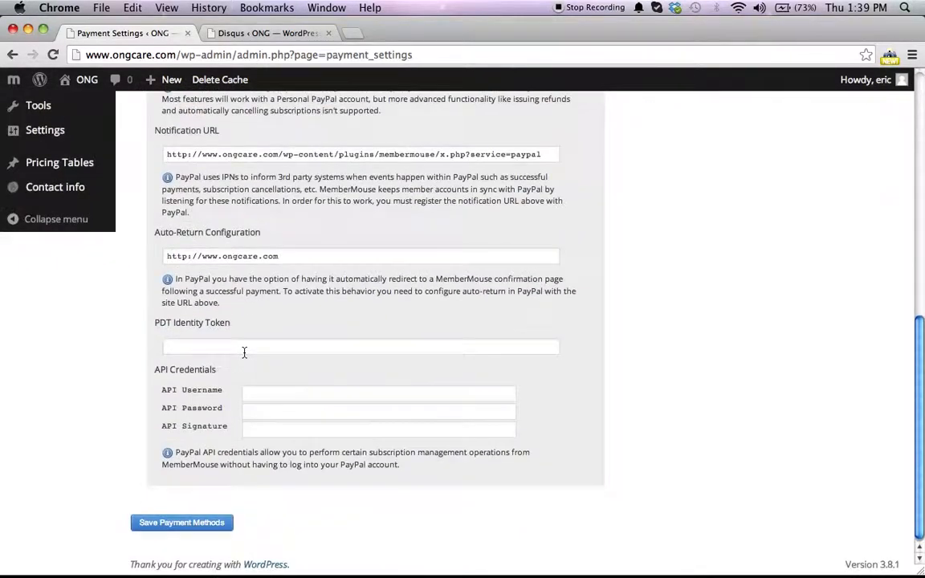
pyautogui.scroll(6, 244, 351)
pyautogui.scroll(5, 246, 347)
pyautogui.scroll(-10, 246, 348)
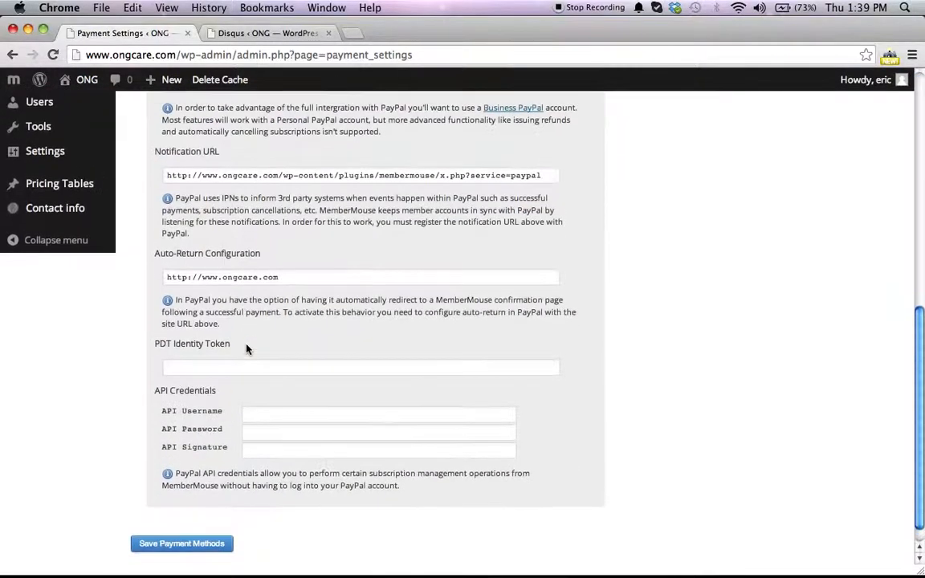
pyautogui.scroll(9, 228, 486)
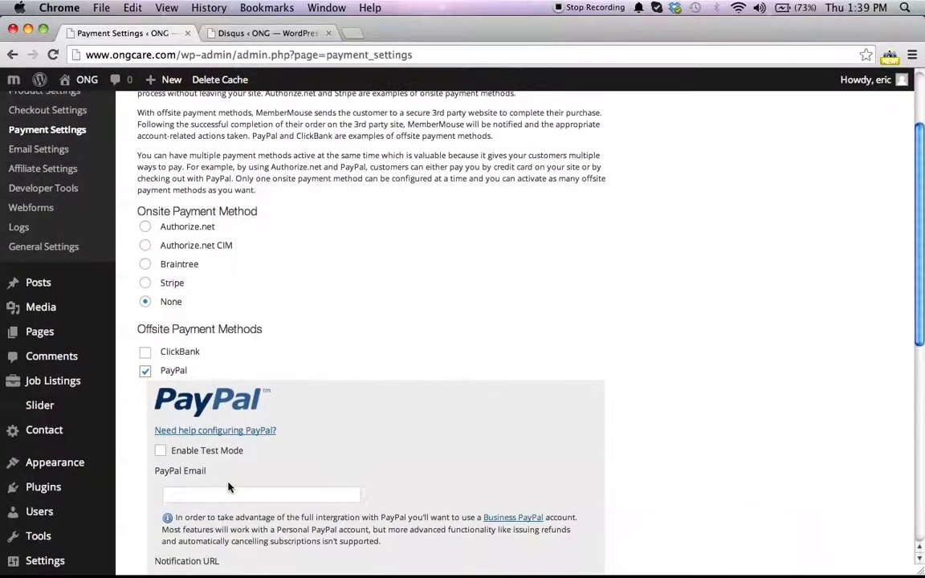
pyautogui.scroll(3, 228, 486)
pyautogui.scroll(-9, 228, 486)
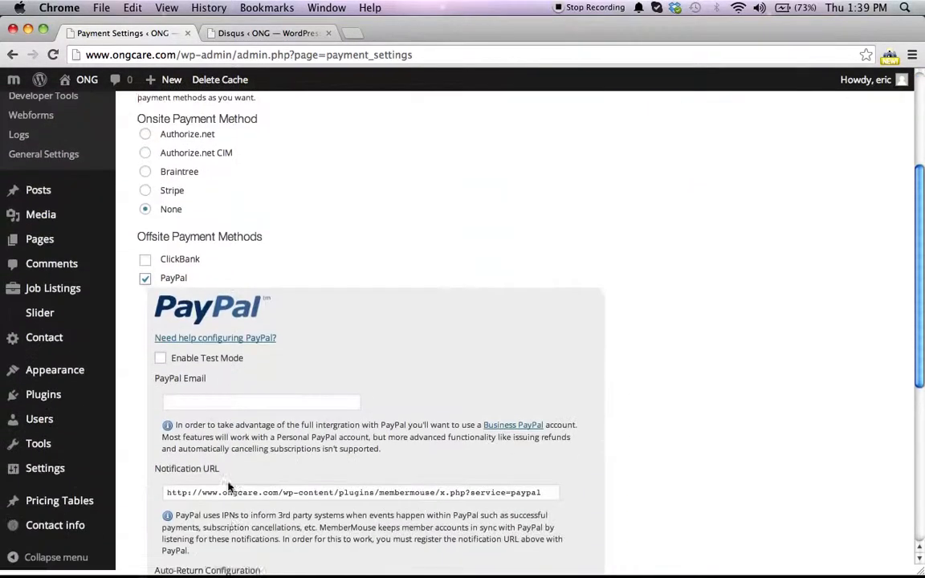
pyautogui.scroll(6, 264, 252)
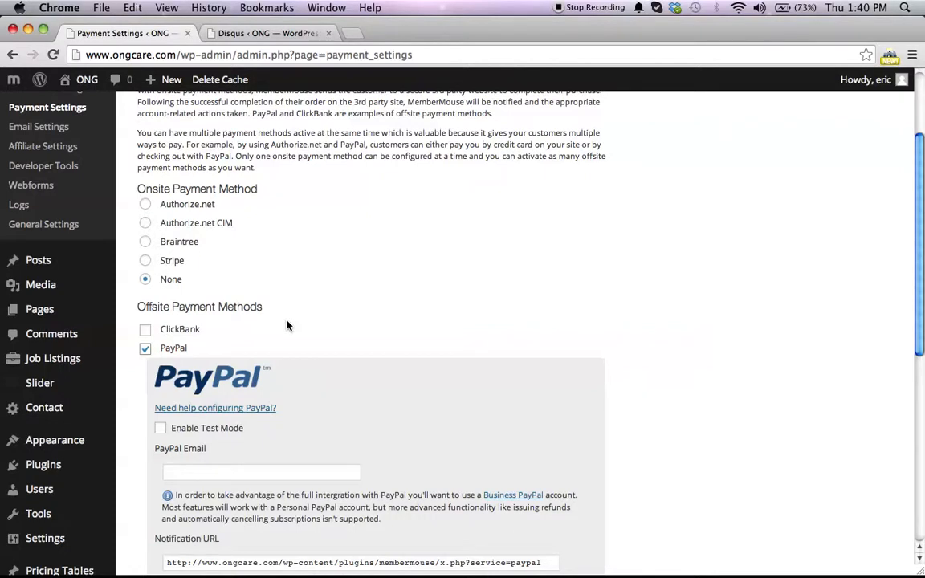
# Step: Return to the post editor and title the post Baby Sitting 101
pyautogui.press('super+Left')
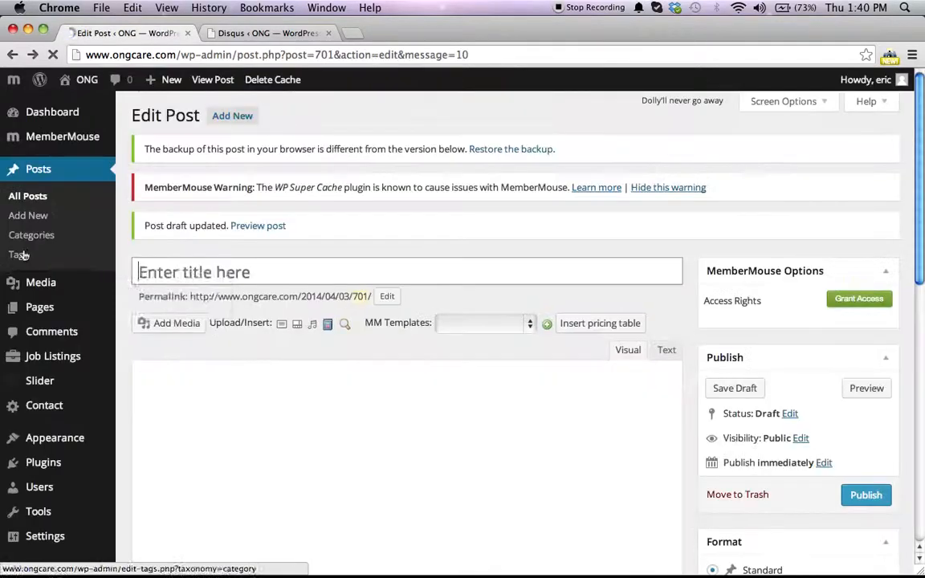
pyautogui.moveTo(72, 285)
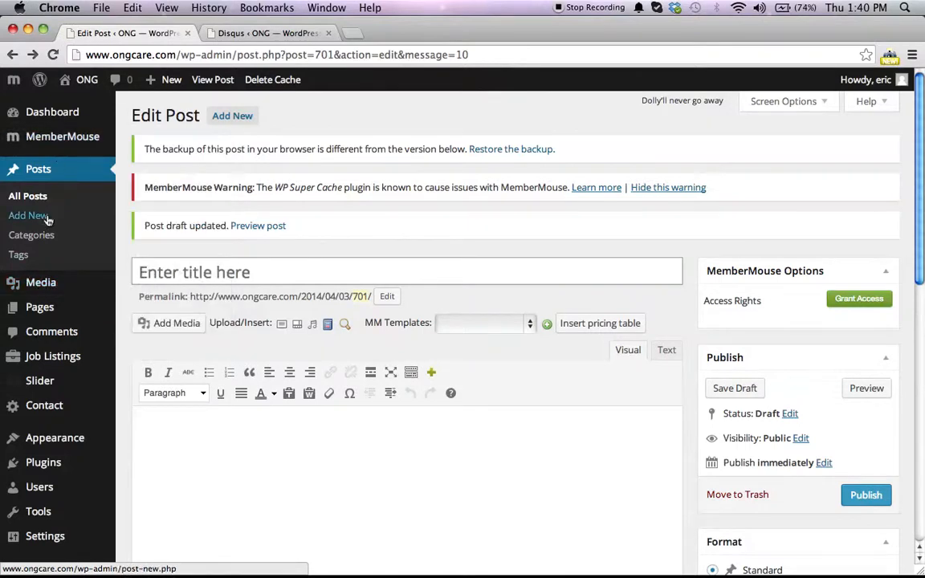
pyautogui.click(214, 277)
pyautogui.scroll(-6, 213, 277)
pyautogui.scroll(4, 212, 277)
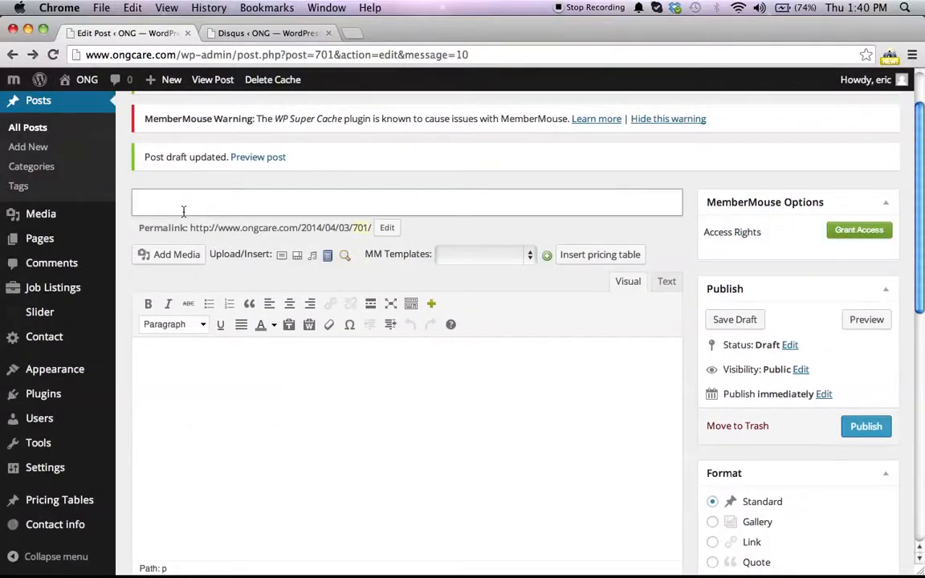
pyautogui.write('Babyu')
pyautogui.press('BackSpace')
pyautogui.write('Sitting 101')
# Step: Uncheck the Uncategorized category for the post
pyautogui.click(183, 366)
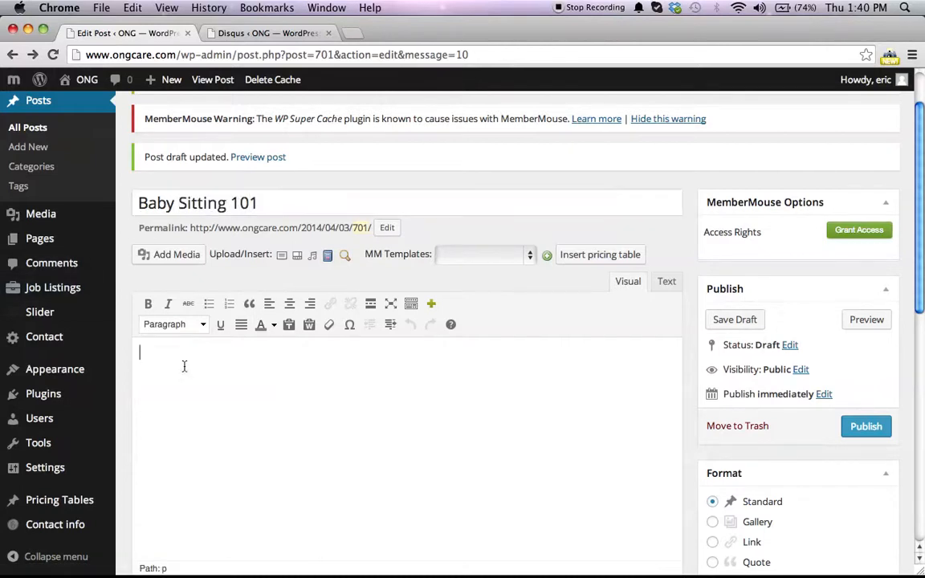
pyautogui.scroll(-5, 184, 366)
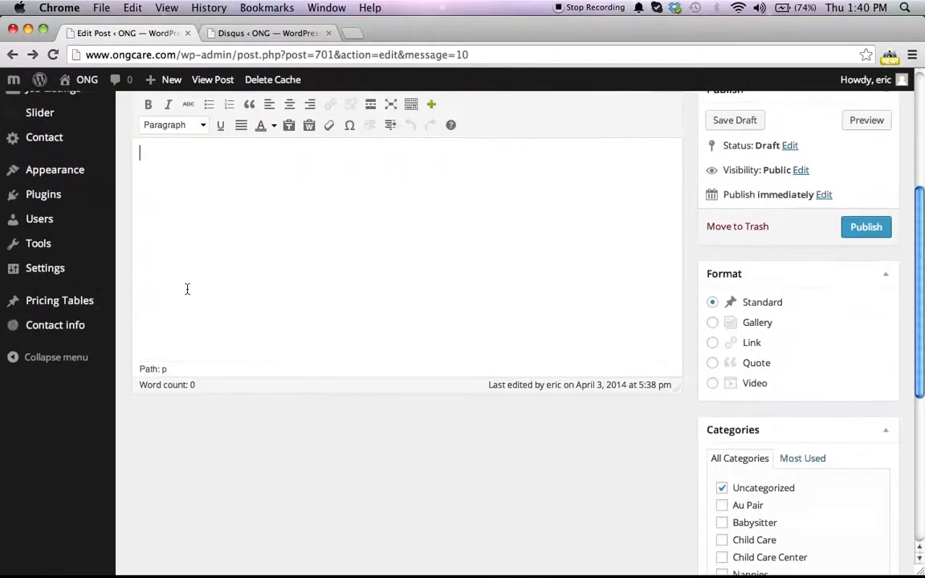
pyautogui.scroll(3, 188, 223)
pyautogui.scroll(-9, 188, 225)
pyautogui.scroll(9, 188, 226)
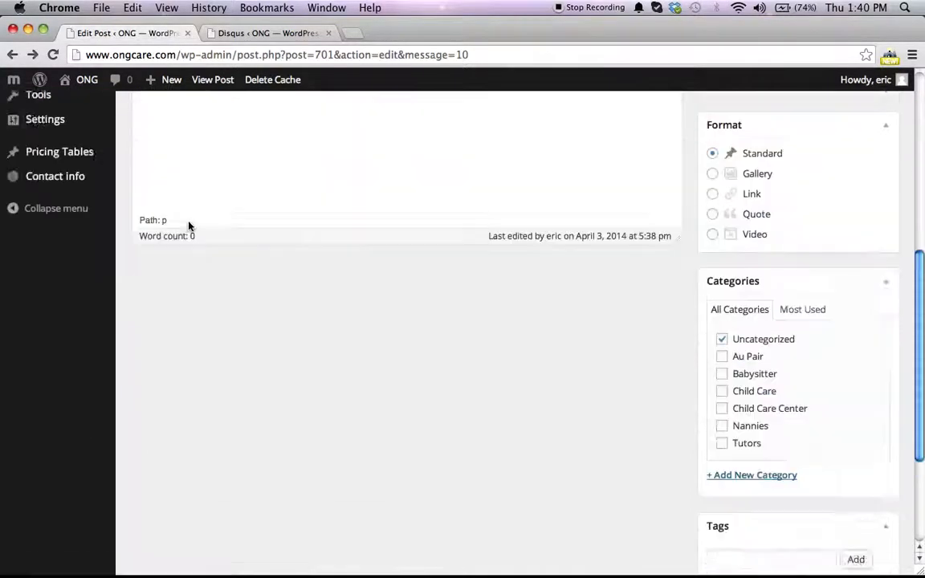
pyautogui.scroll(-5, 218, 297)
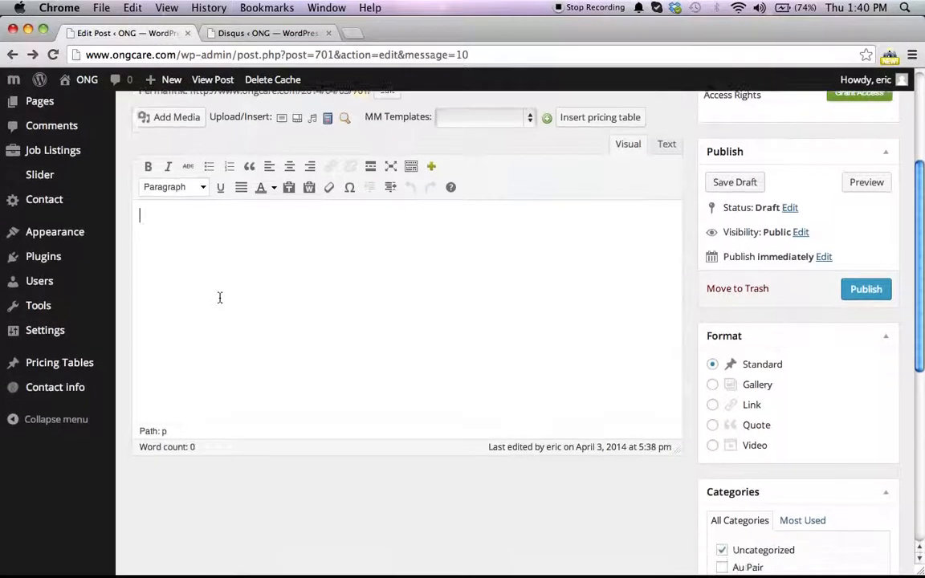
pyautogui.click(721, 387)
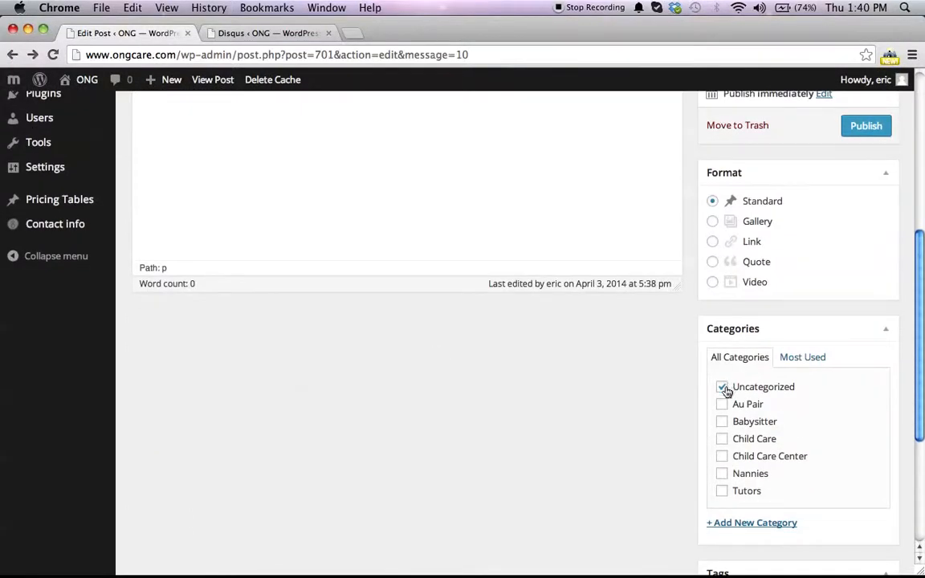
# Step: Add a new category named Blog to the post
pyautogui.scroll(-2, 733, 432)
pyautogui.scroll(1, 732, 432)
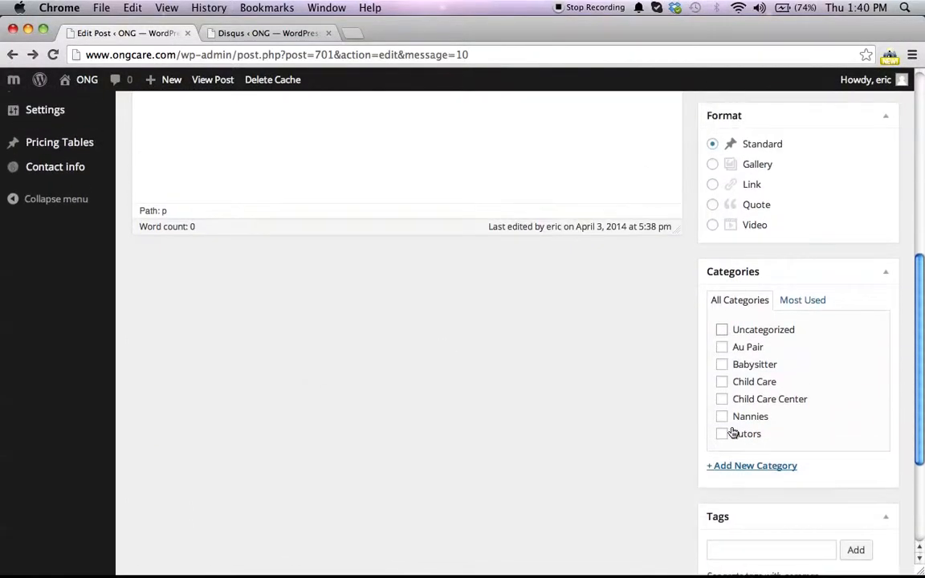
pyautogui.click(740, 473)
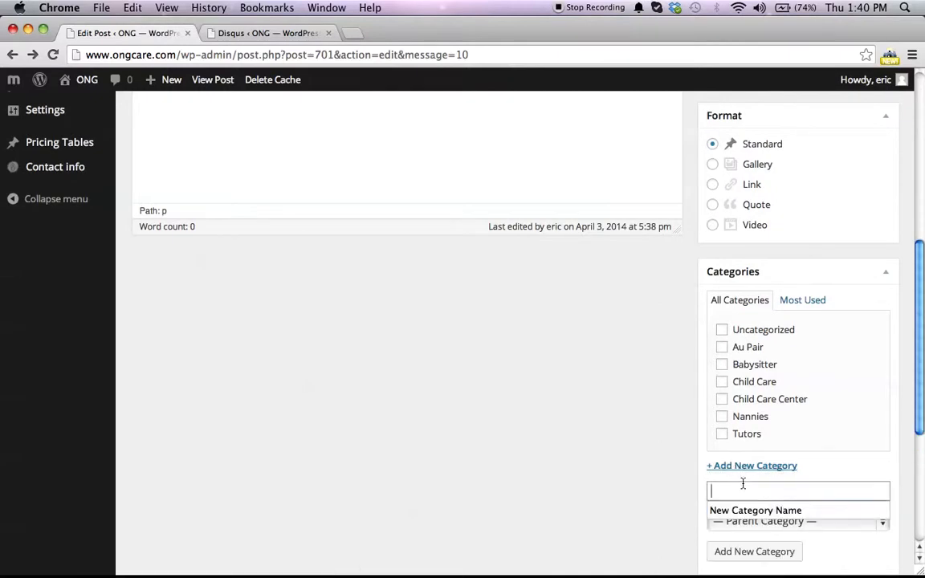
pyautogui.write('Blog')
pyautogui.click(664, 465)
pyautogui.scroll(-5, 842, 523)
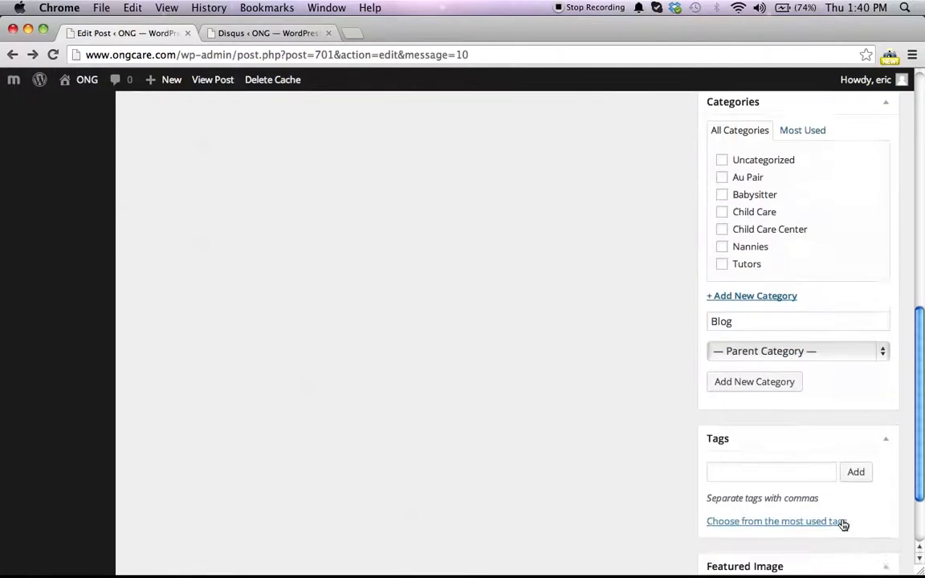
pyautogui.click(756, 385)
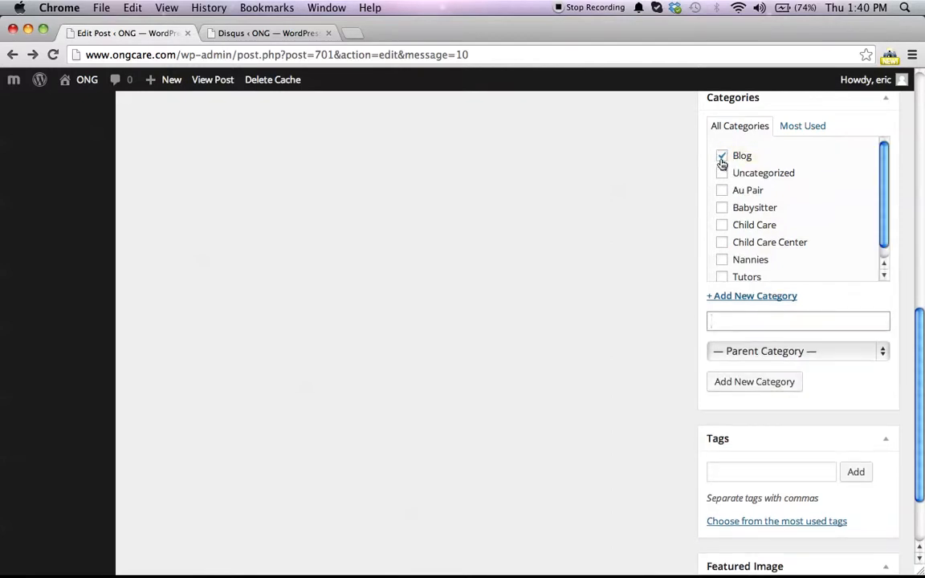
# Step: Open the featured image picker, look through upload and media library, and close it
pyautogui.scroll(-3, 693, 424)
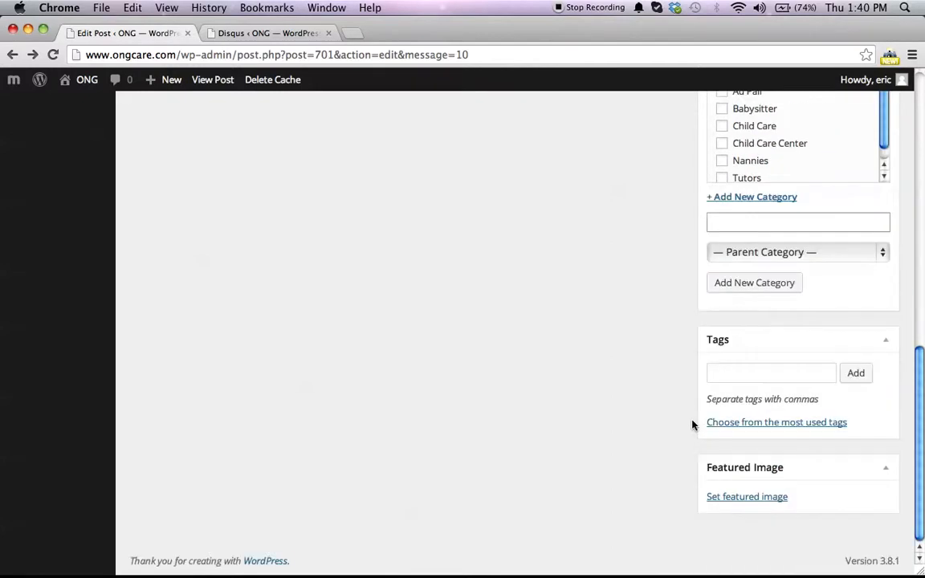
pyautogui.click(737, 496)
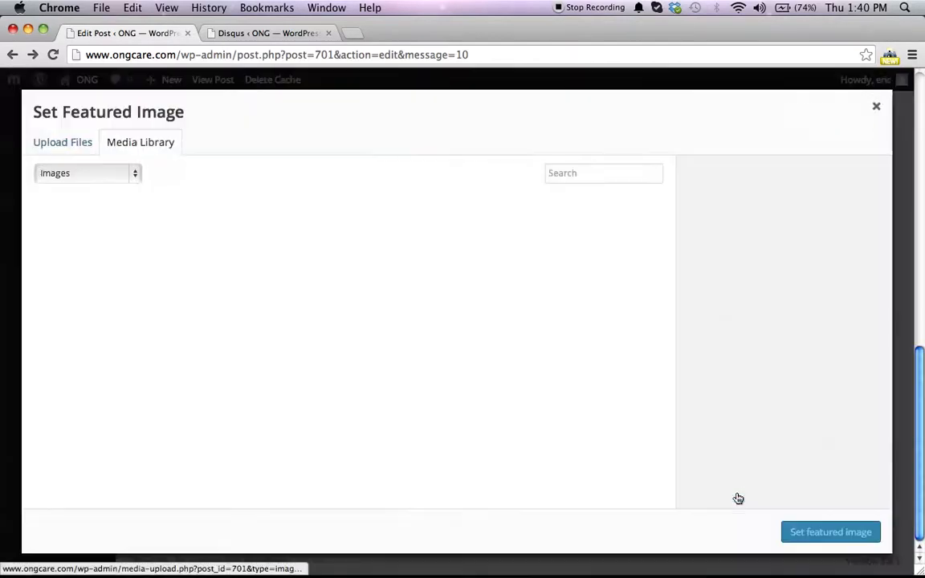
pyautogui.click(76, 142)
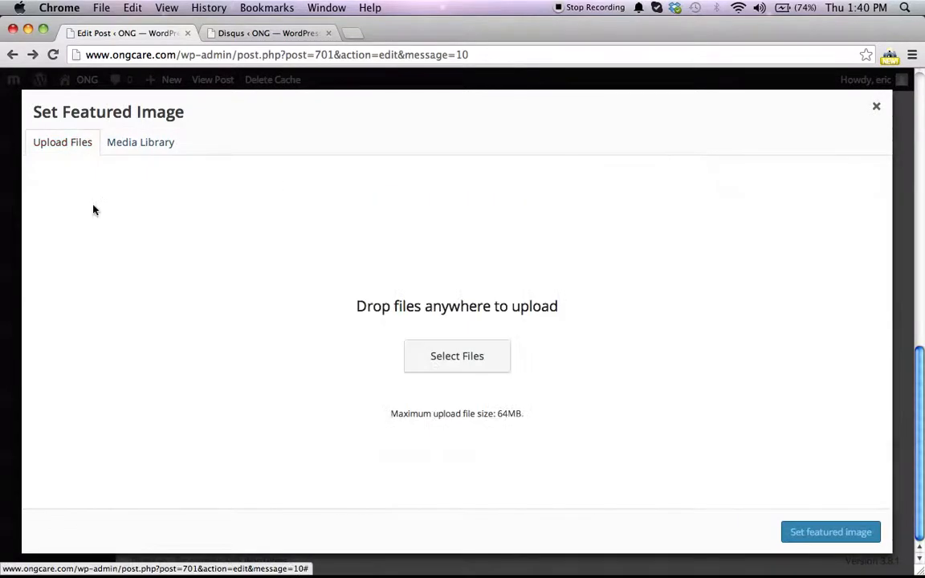
pyautogui.click(140, 149)
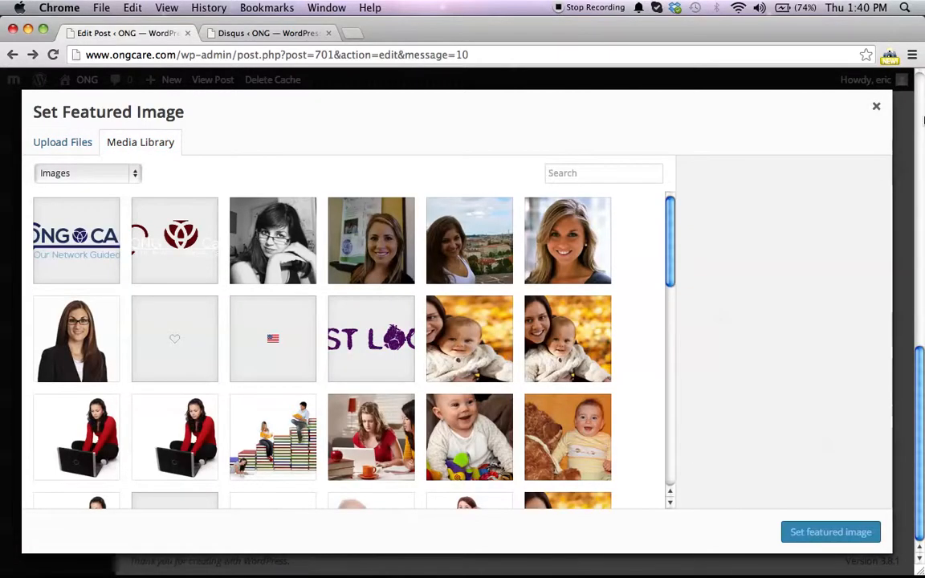
pyautogui.click(873, 105)
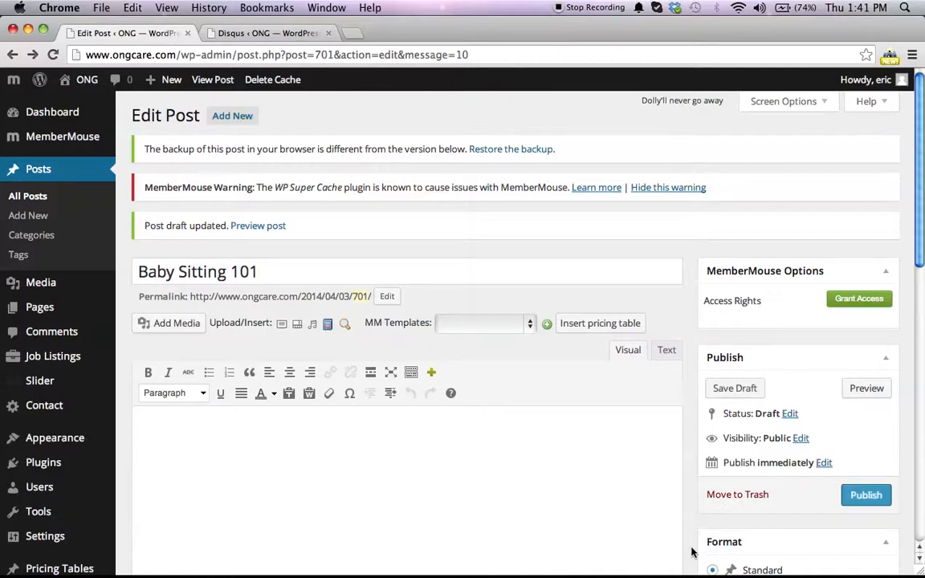
pyautogui.click(845, 301)
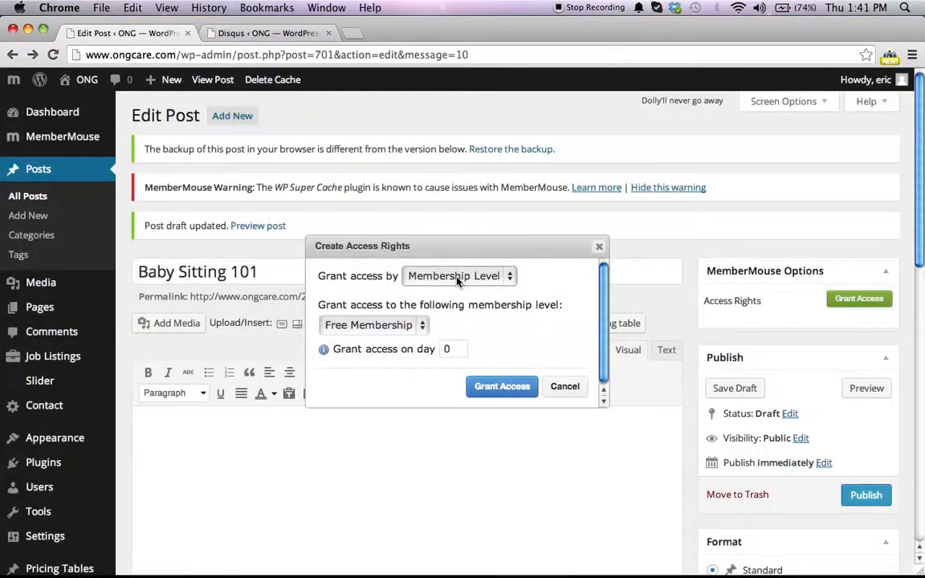
pyautogui.click(456, 277)
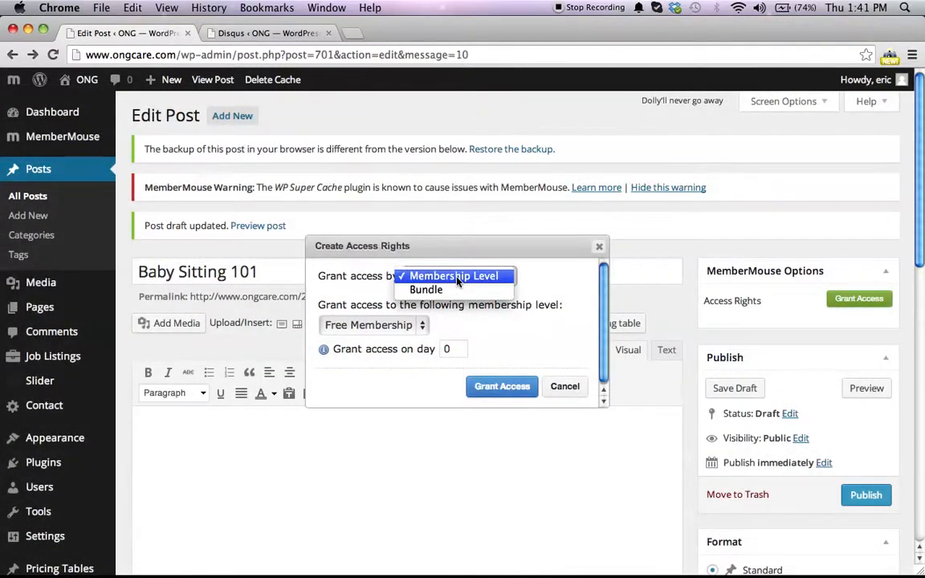
pyautogui.click(359, 290)
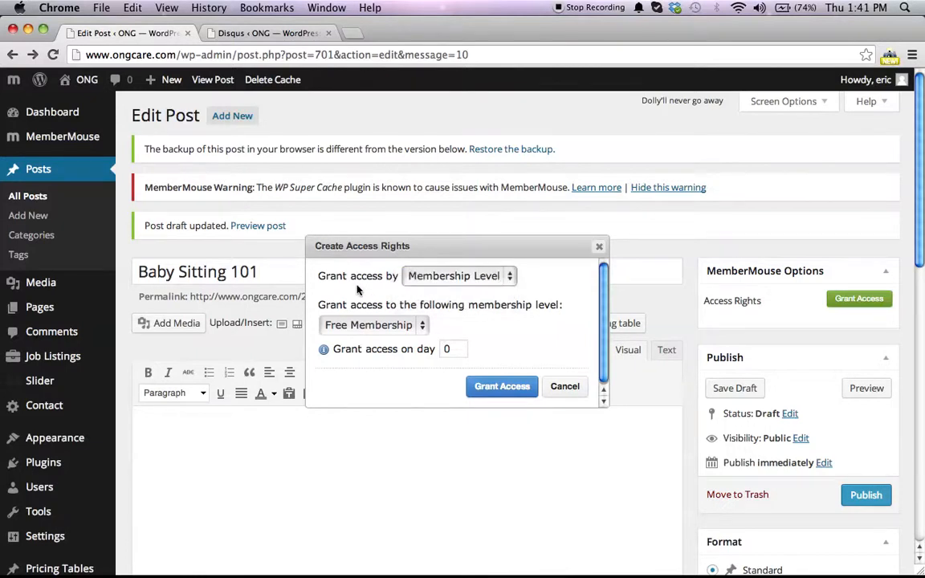
pyautogui.click(391, 324)
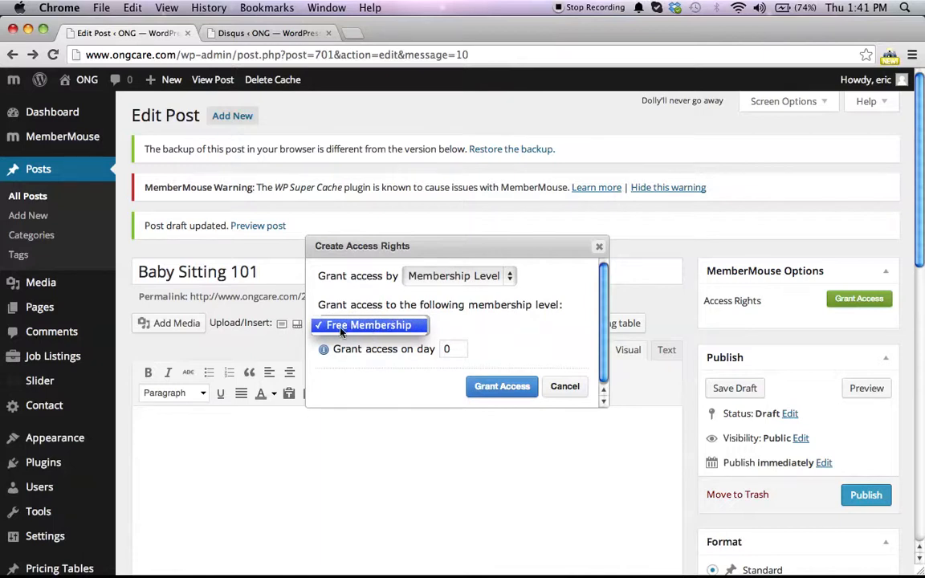
pyautogui.click(418, 332)
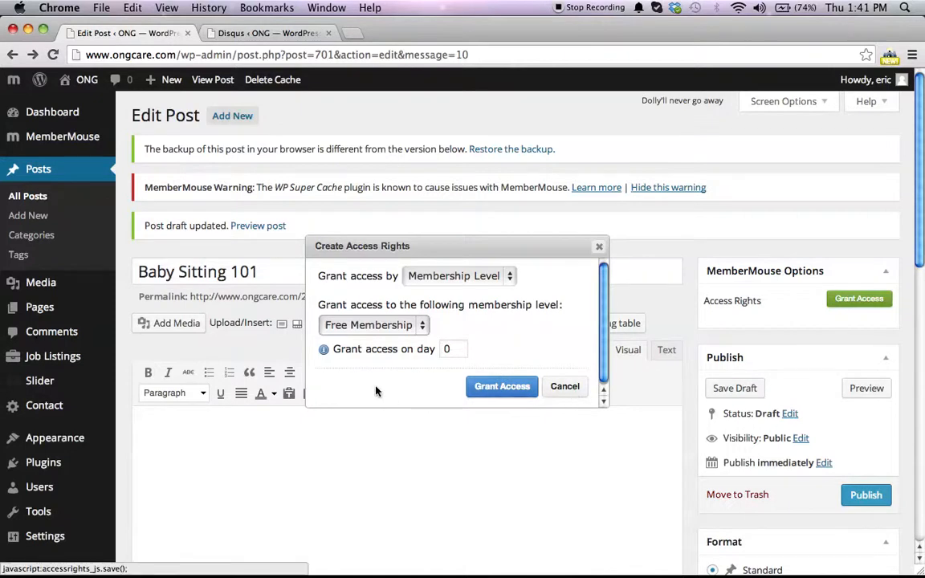
pyautogui.click(458, 352)
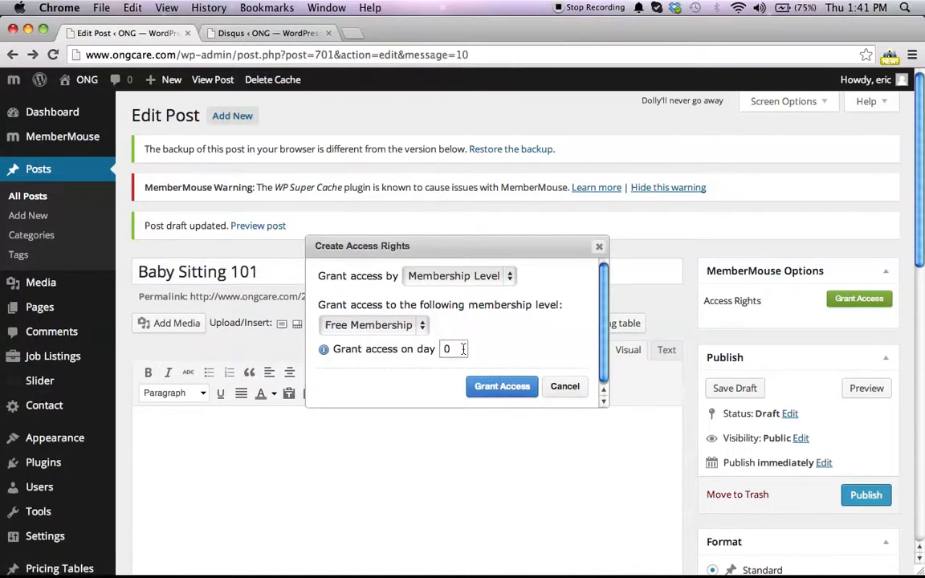
pyautogui.click(563, 386)
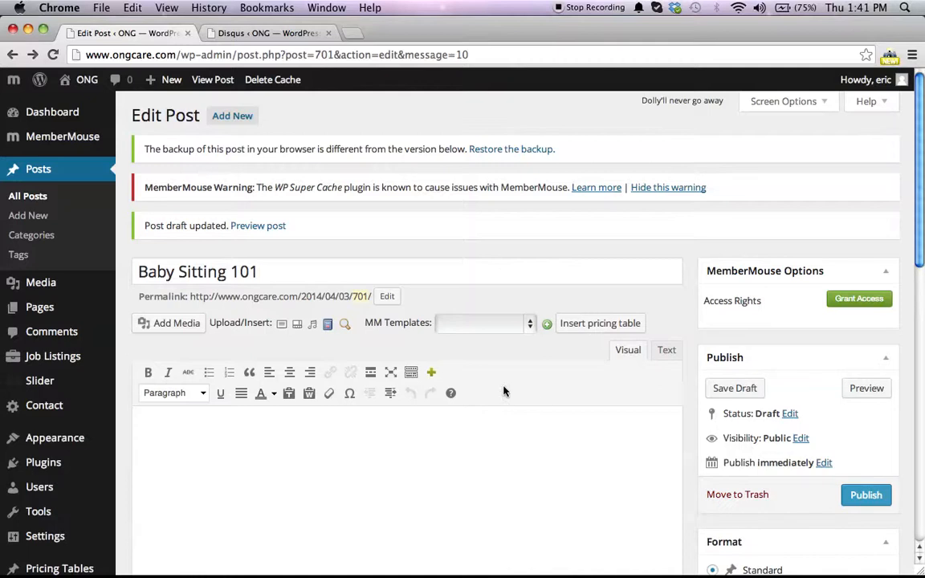
# Step: Open the MemberMouse ID Lookup to view product IDs, close it, and browse the MM Templates options
pyautogui.click(346, 329)
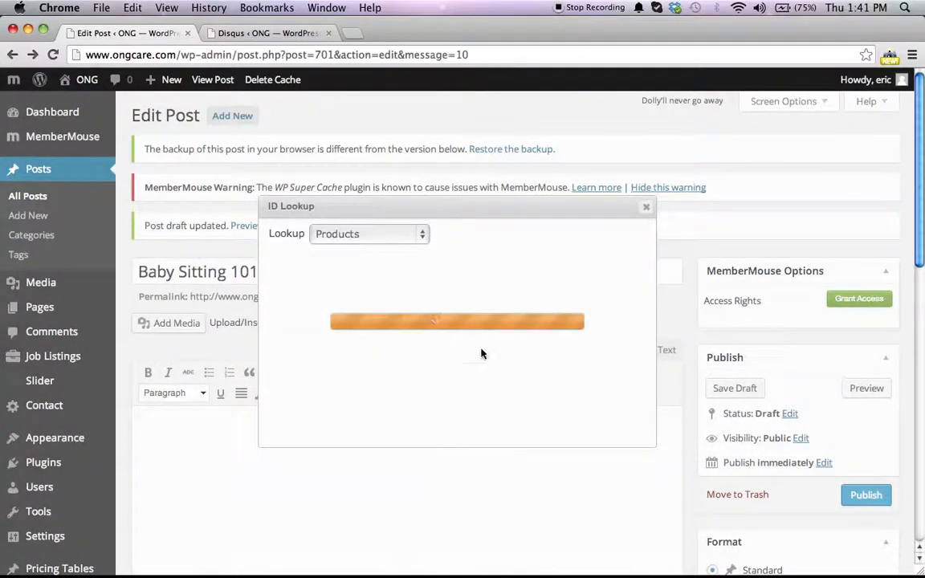
pyautogui.click(385, 235)
pyautogui.click(658, 350)
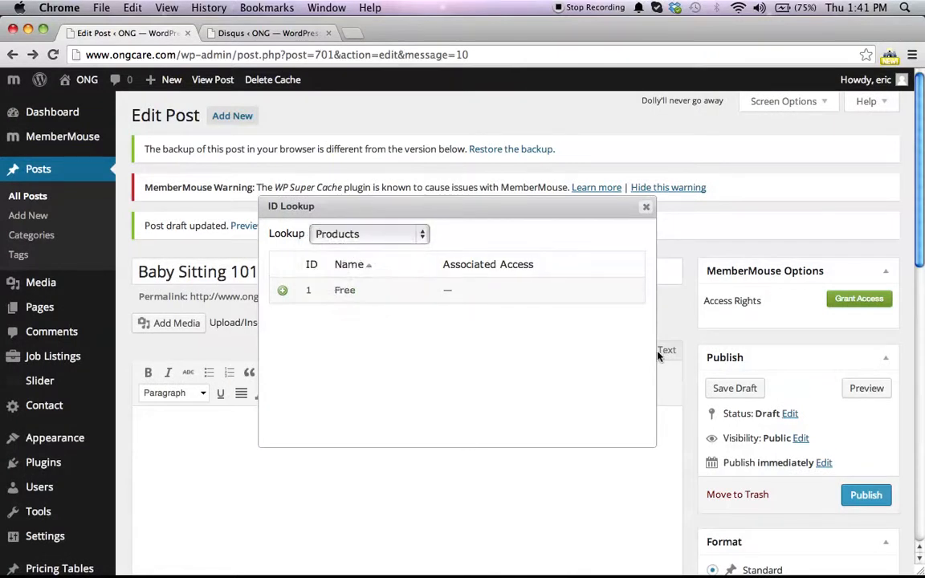
pyautogui.click(646, 207)
pyautogui.scroll(-3, 295, 422)
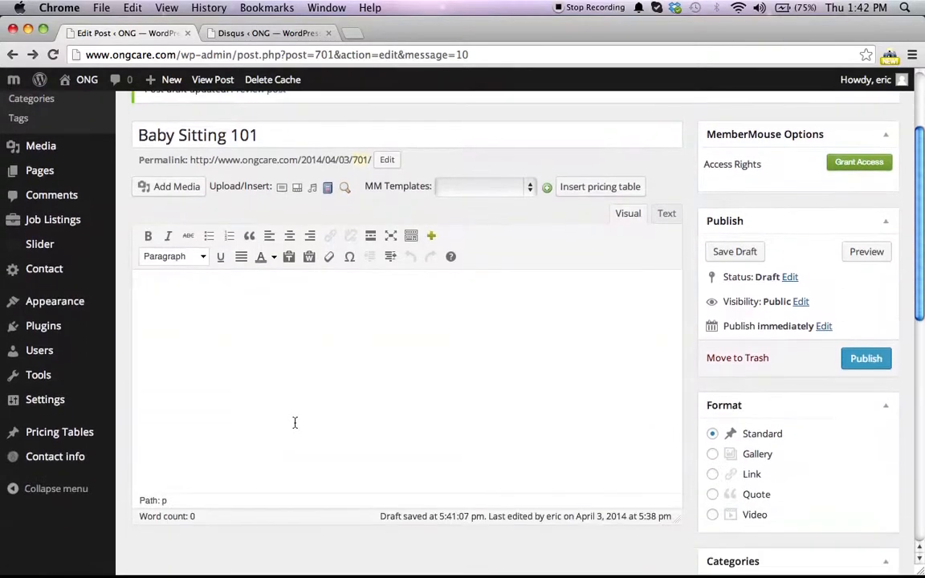
pyautogui.scroll(3, 294, 422)
pyautogui.click(347, 315)
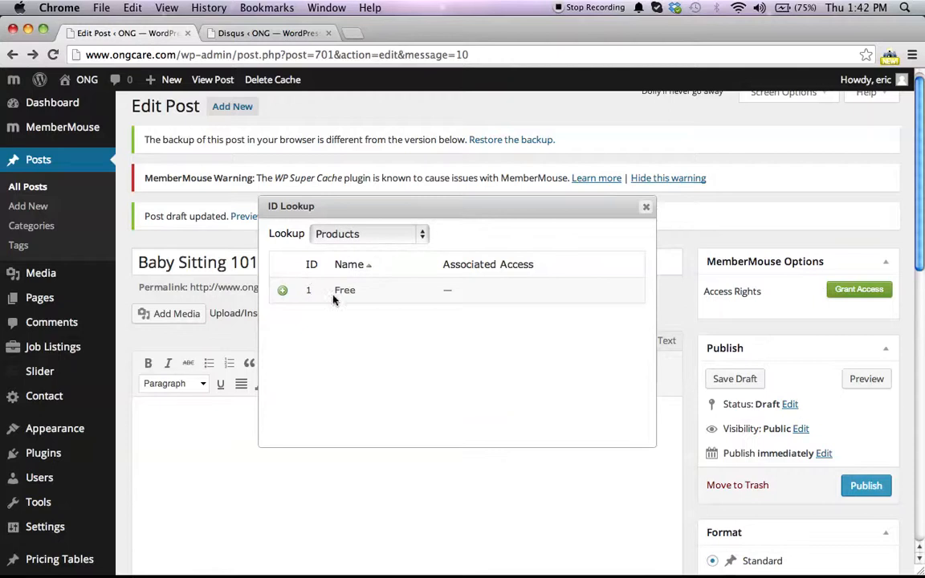
pyautogui.click(646, 207)
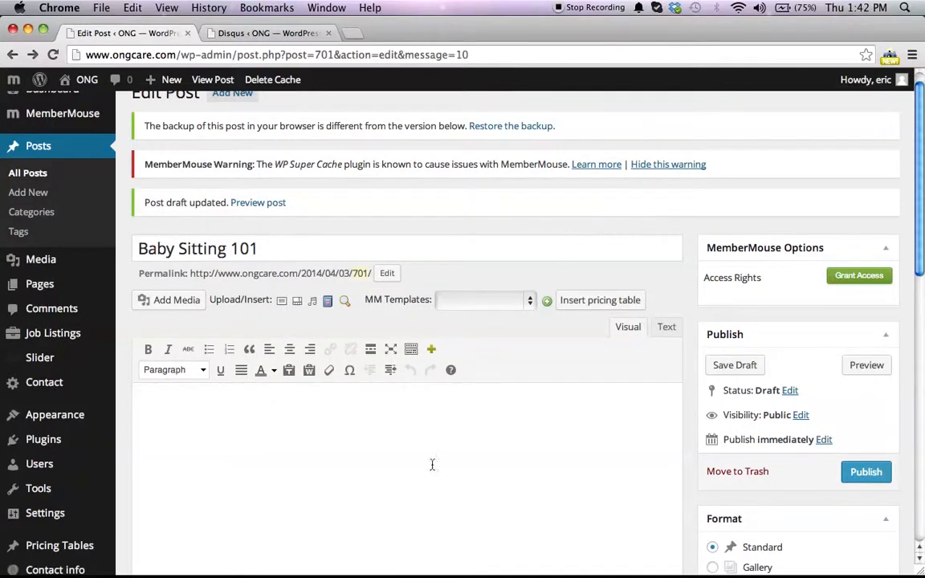
pyautogui.click(484, 299)
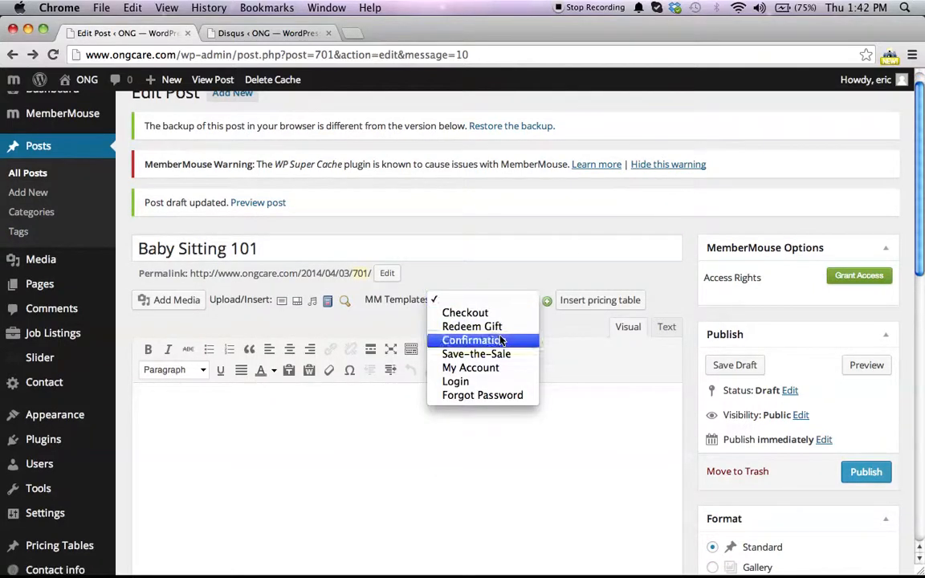
pyautogui.click(437, 445)
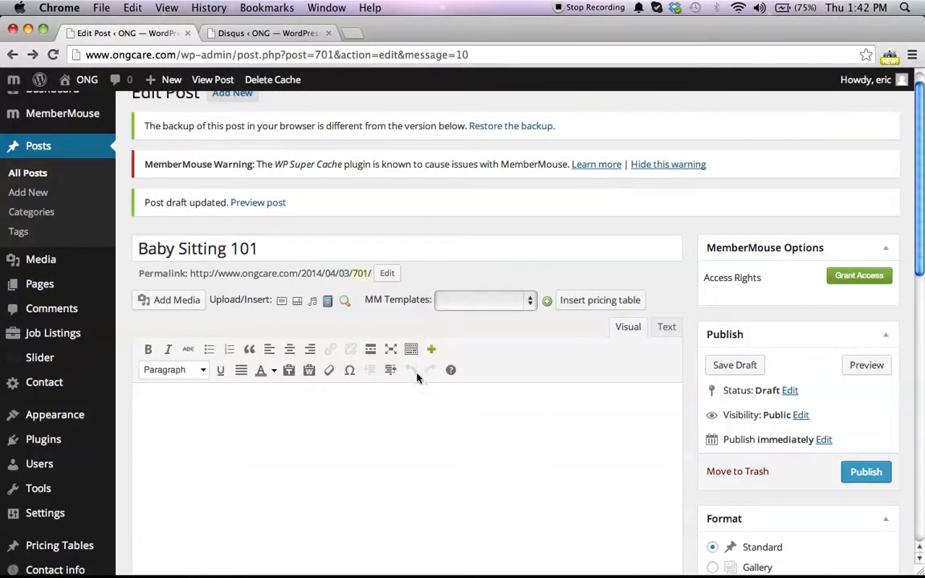
# Step: Browse the SmartTag Library categories and insert the MM_Content_Link SmartTag into the post body
pyautogui.click(327, 305)
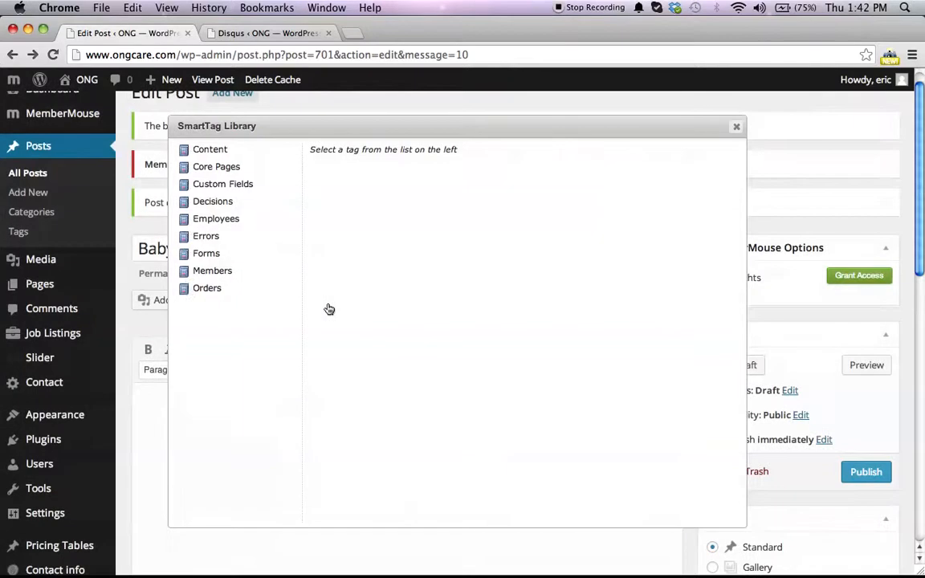
pyautogui.click(207, 254)
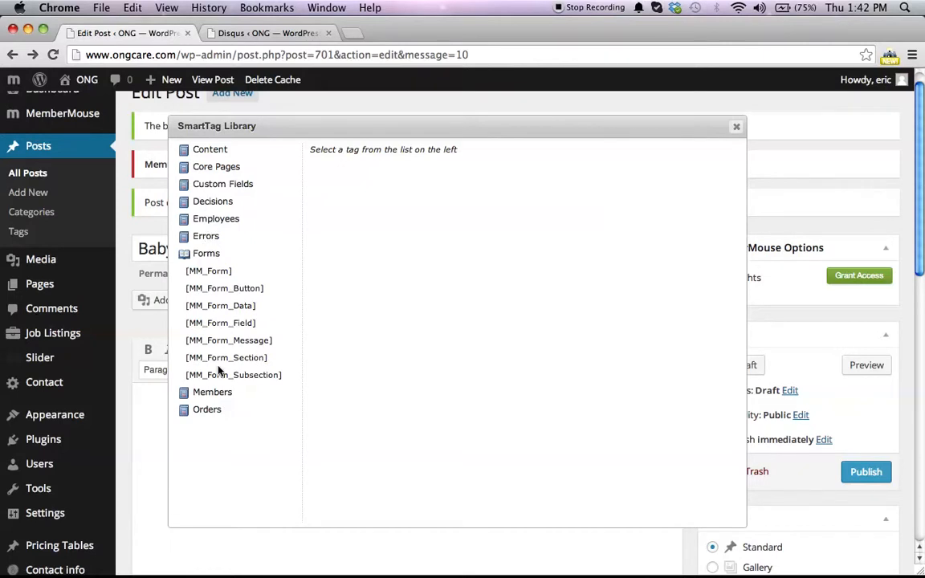
pyautogui.click(217, 203)
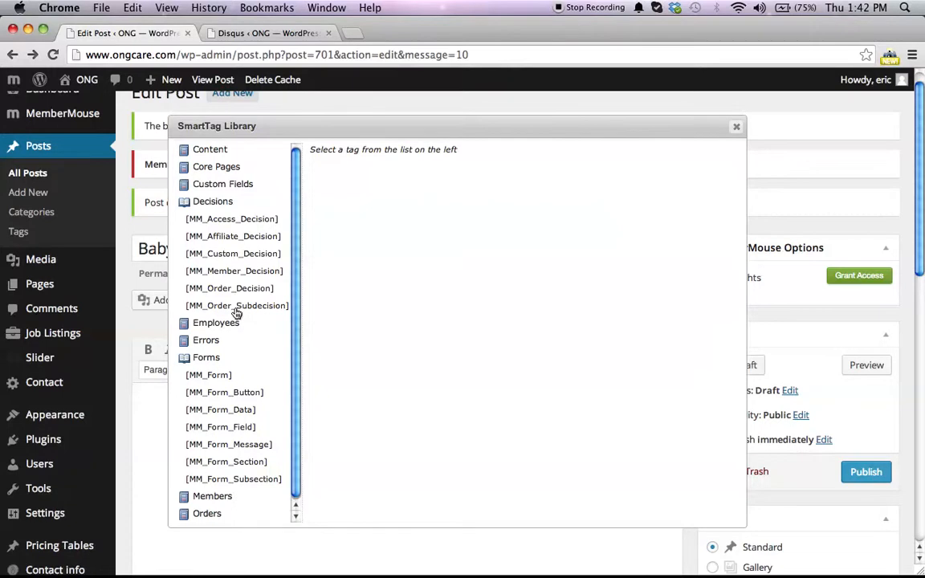
pyautogui.moveTo(185, 310); pyautogui.dragTo(287, 307)
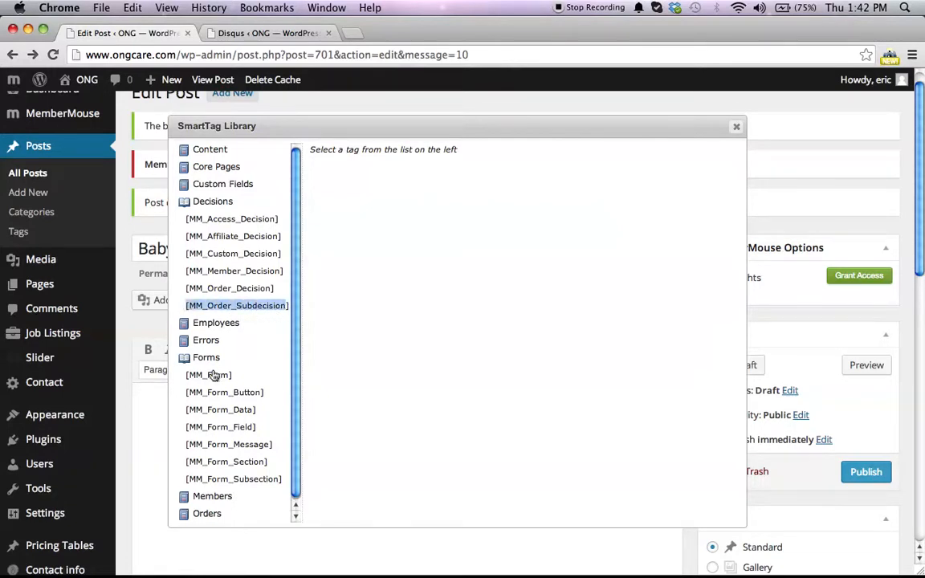
pyautogui.scroll(-1, 215, 372)
pyautogui.click(215, 462)
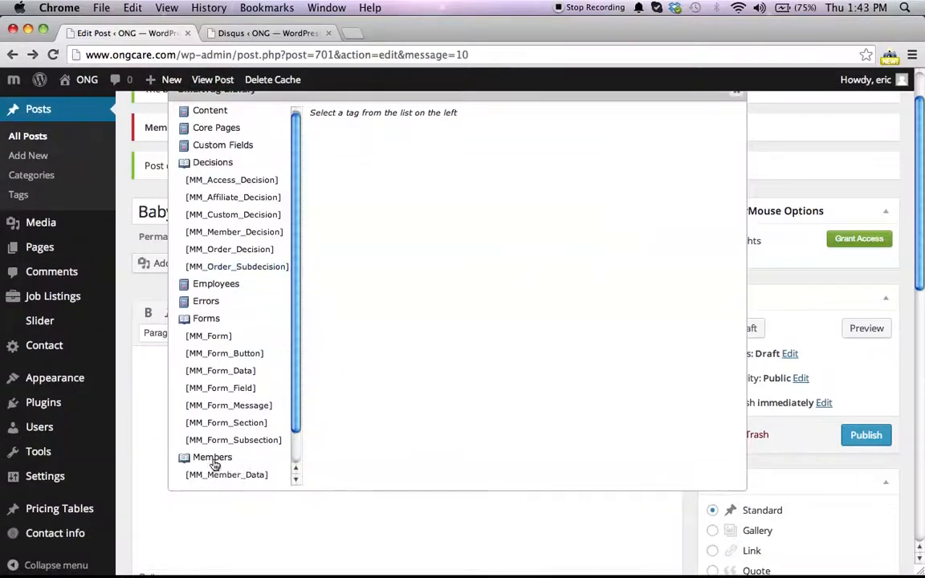
pyautogui.scroll(-4, 215, 464)
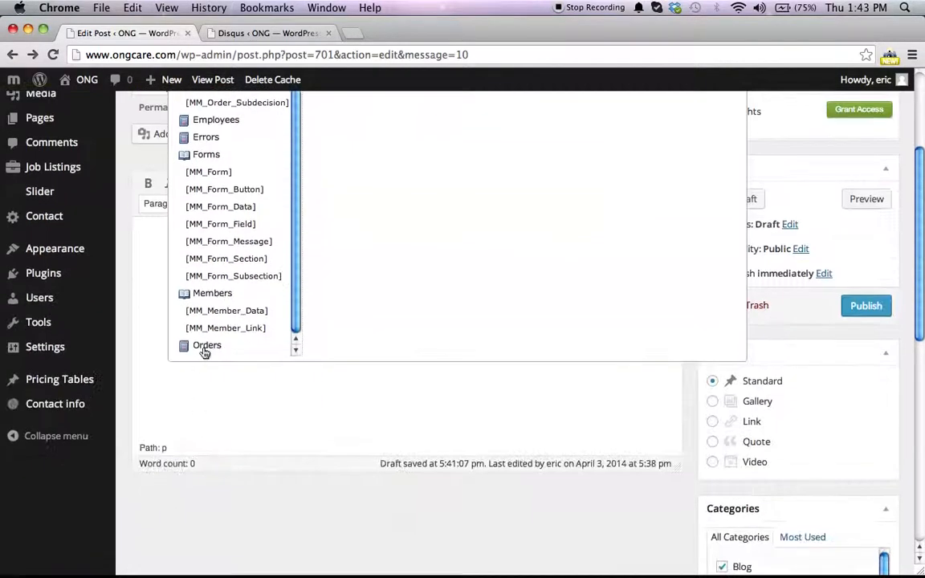
pyautogui.click(204, 350)
pyautogui.scroll(-5, 205, 352)
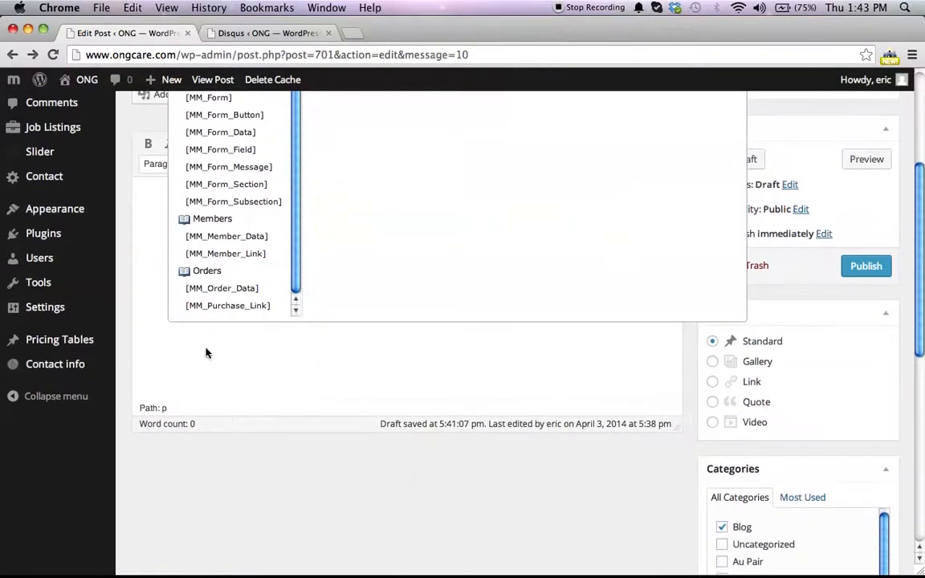
pyautogui.scroll(10, 206, 352)
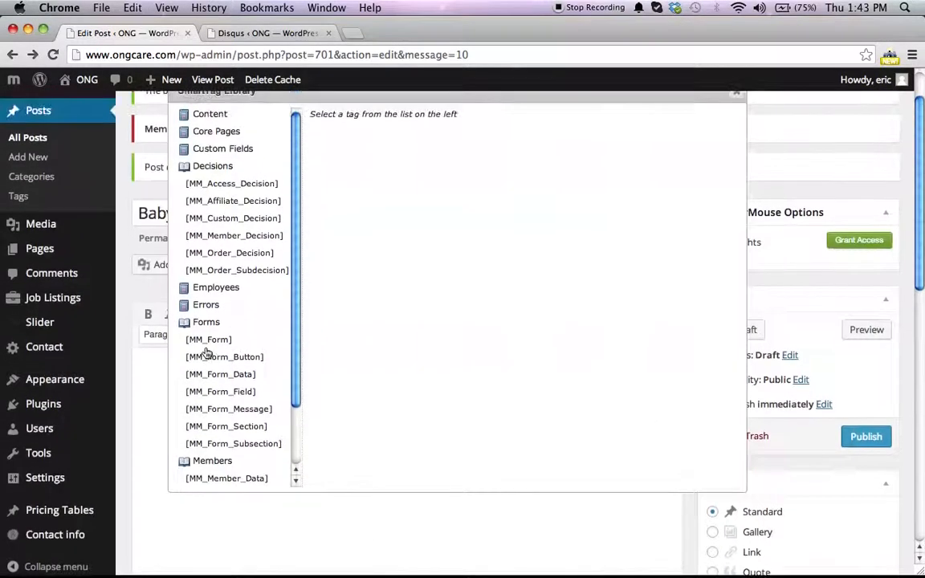
pyautogui.click(215, 201)
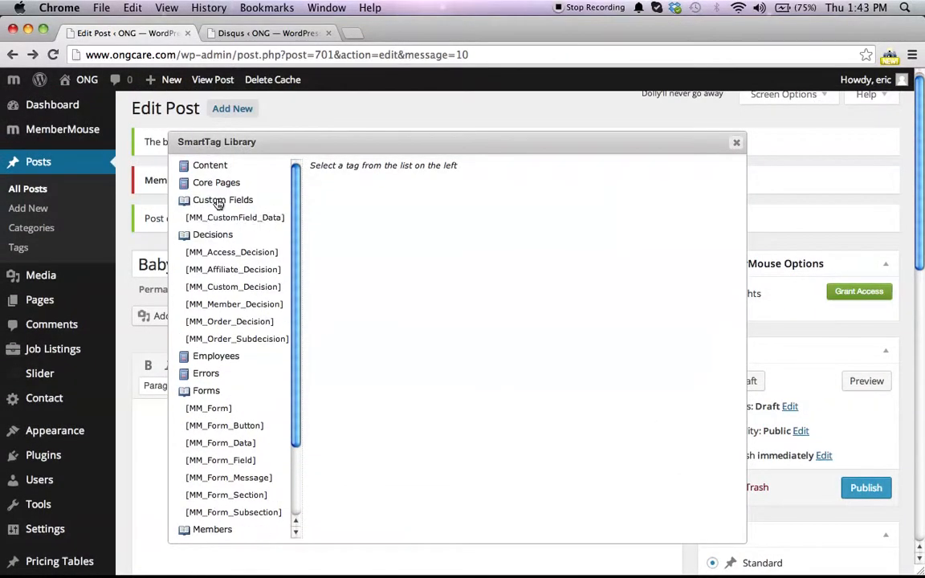
pyautogui.click(213, 184)
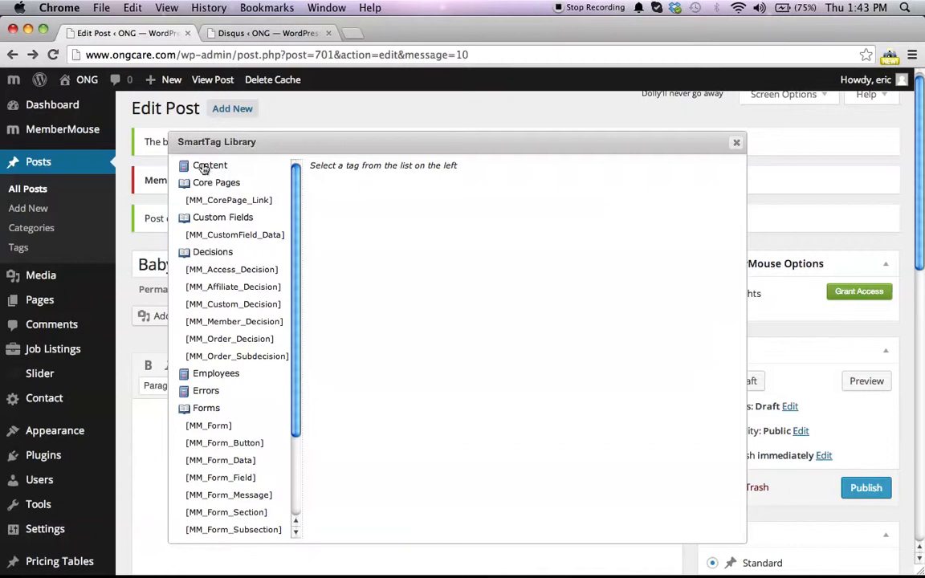
pyautogui.click(210, 166)
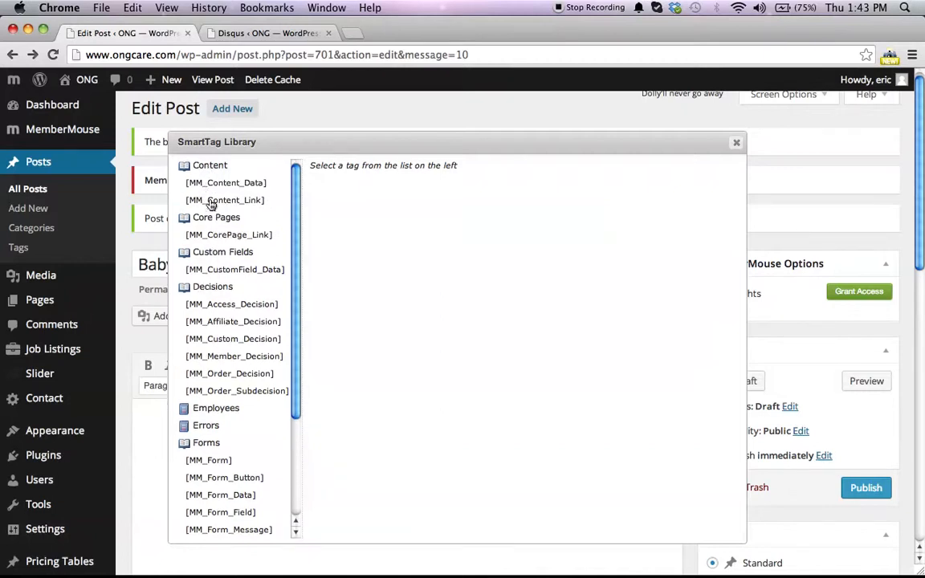
pyautogui.click(210, 201)
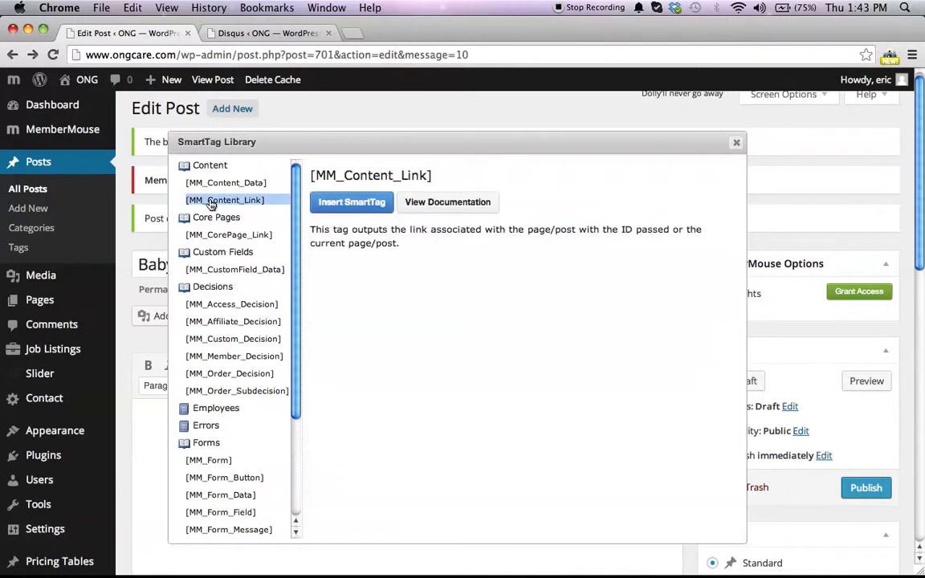
pyautogui.click(337, 202)
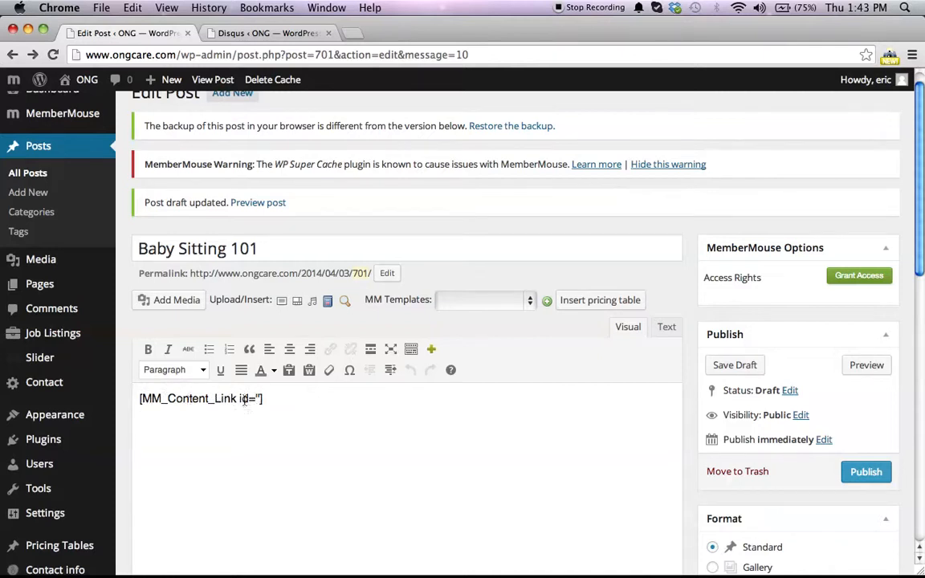
# Step: Look up the product ID and set the MM_Content_Link tag's id to 1
pyautogui.click(345, 300)
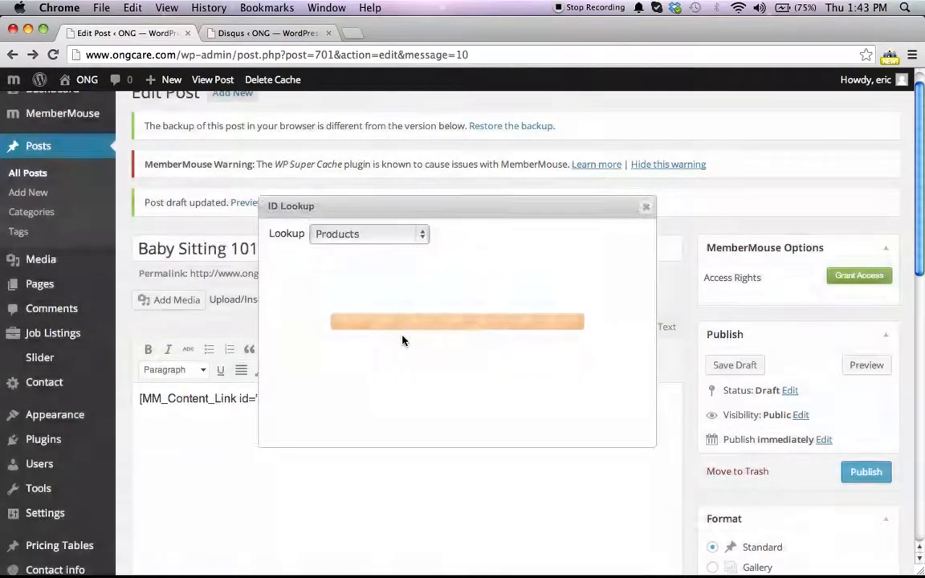
pyautogui.click(363, 235)
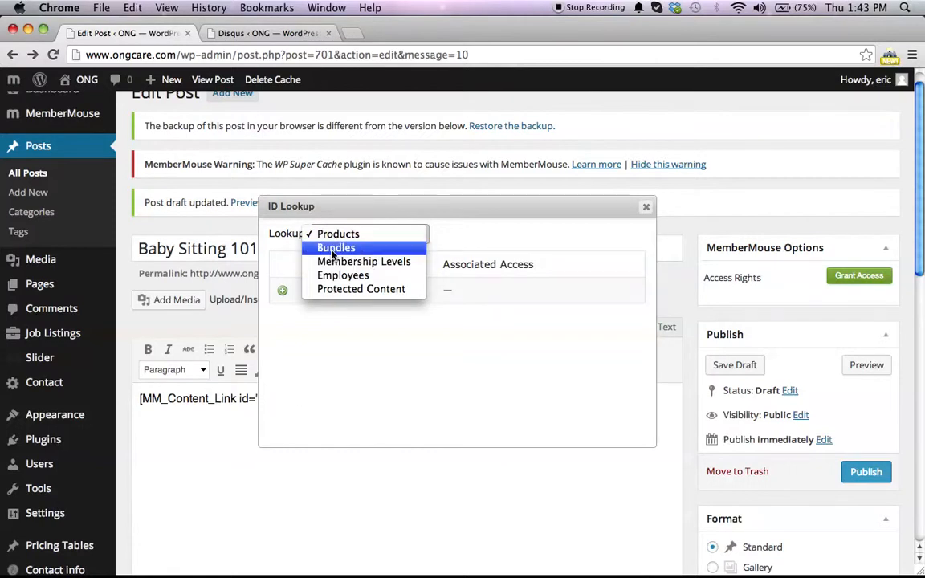
pyautogui.click(268, 269)
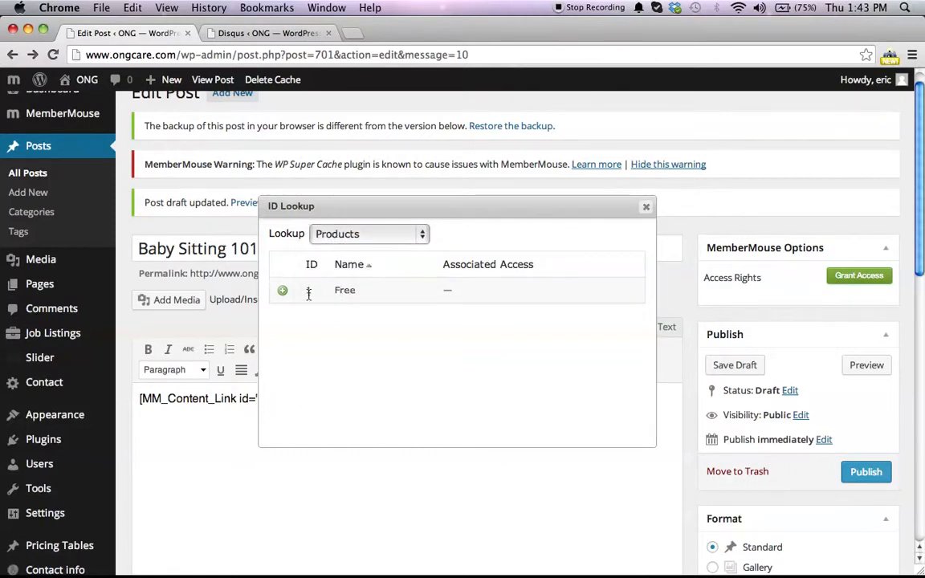
pyautogui.click(646, 207)
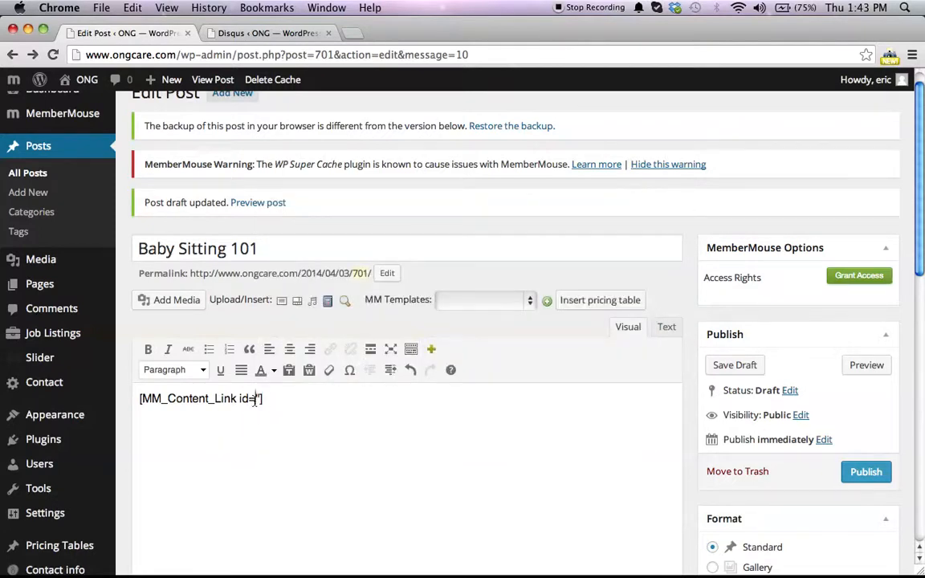
pyautogui.write('1')
# Step: Reopen and close the SmartTag Library, then delete all content from the post body
pyautogui.click(327, 304)
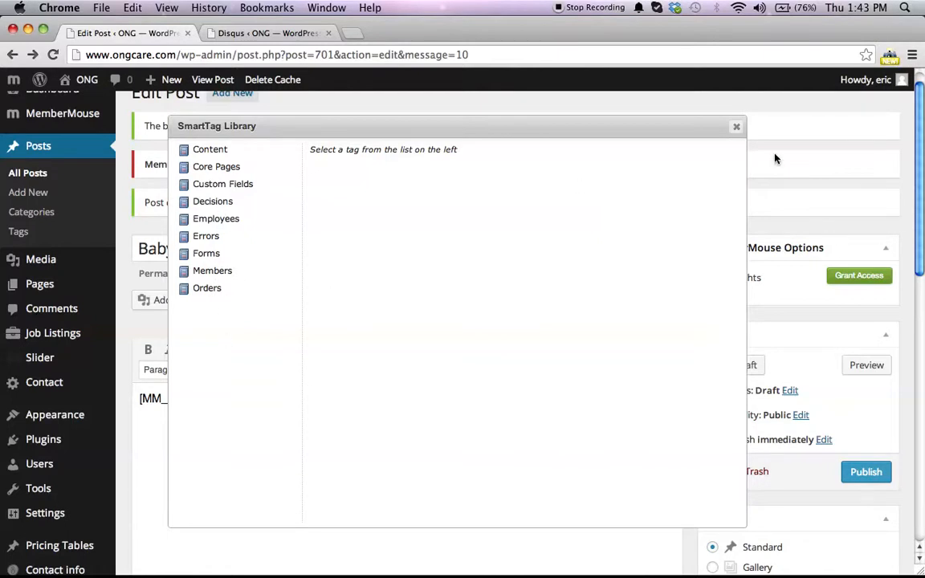
pyautogui.click(738, 127)
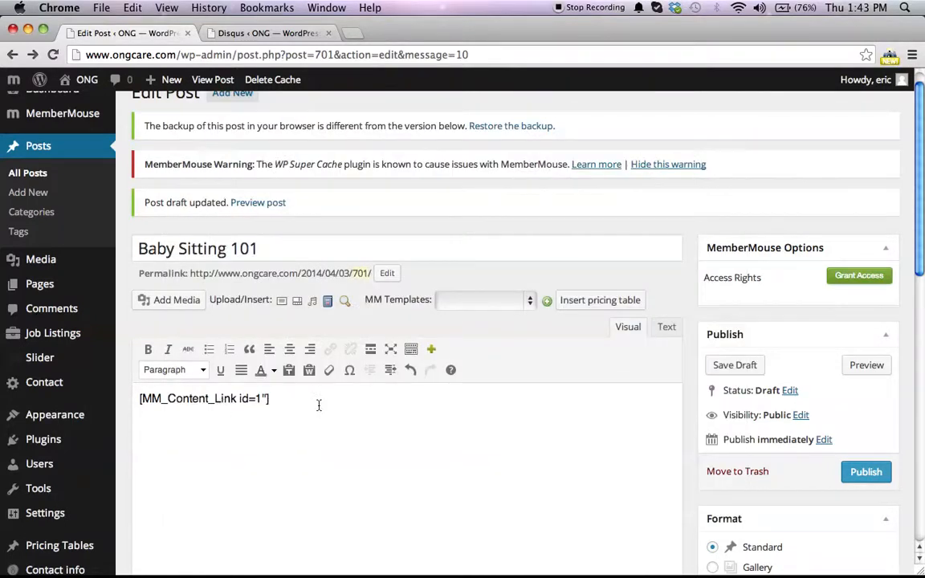
pyautogui.press('super+a')
pyautogui.press('BackSpace')
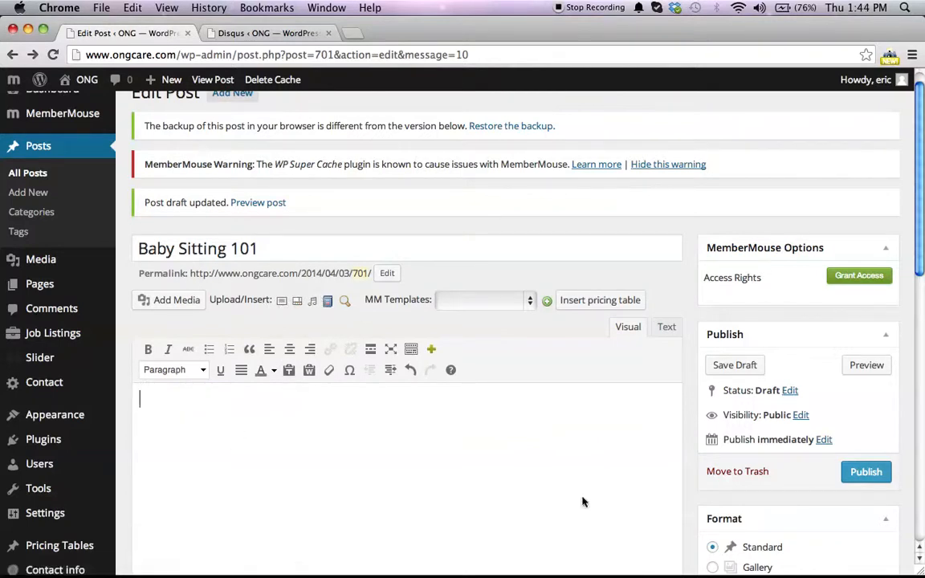
# Step: Review the tutorial notes in TextEdit and return to the post editor
pyautogui.click(485, 300)
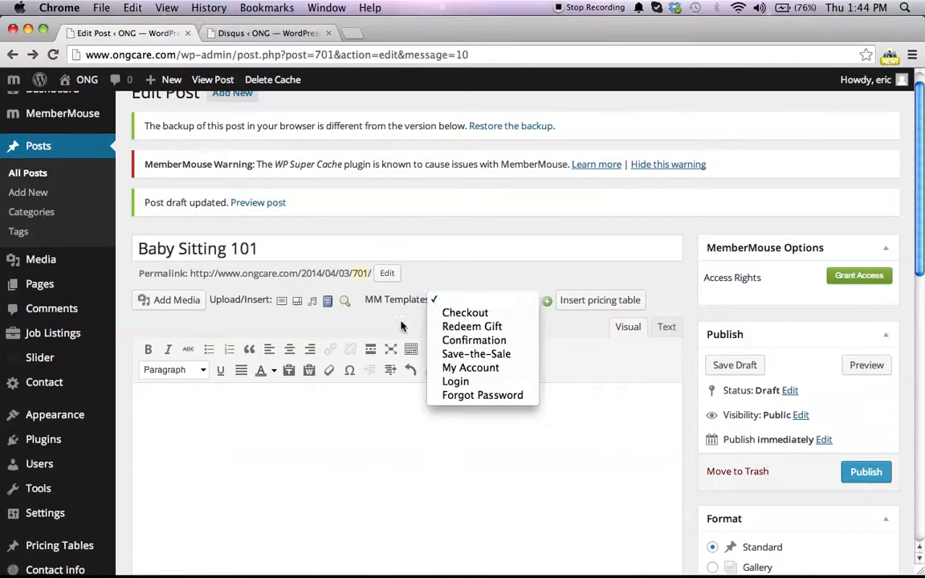
pyautogui.click(336, 325)
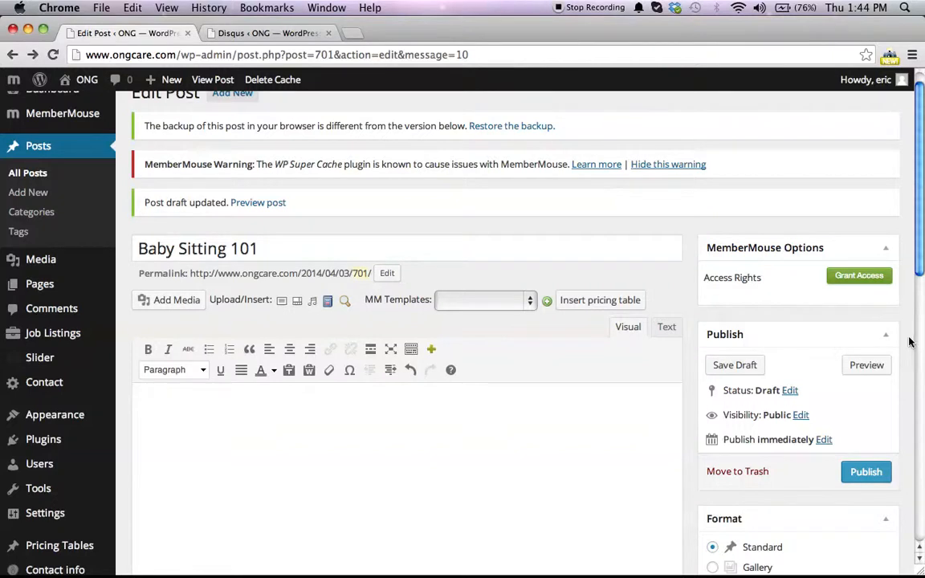
pyautogui.press('F3')
pyautogui.click(455, 334)
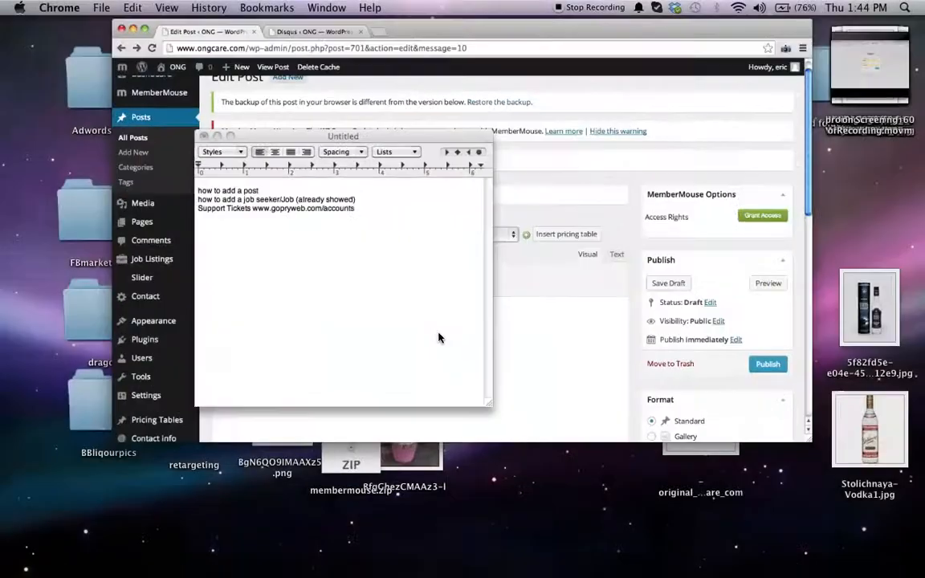
pyautogui.tripleClick(180, 105)
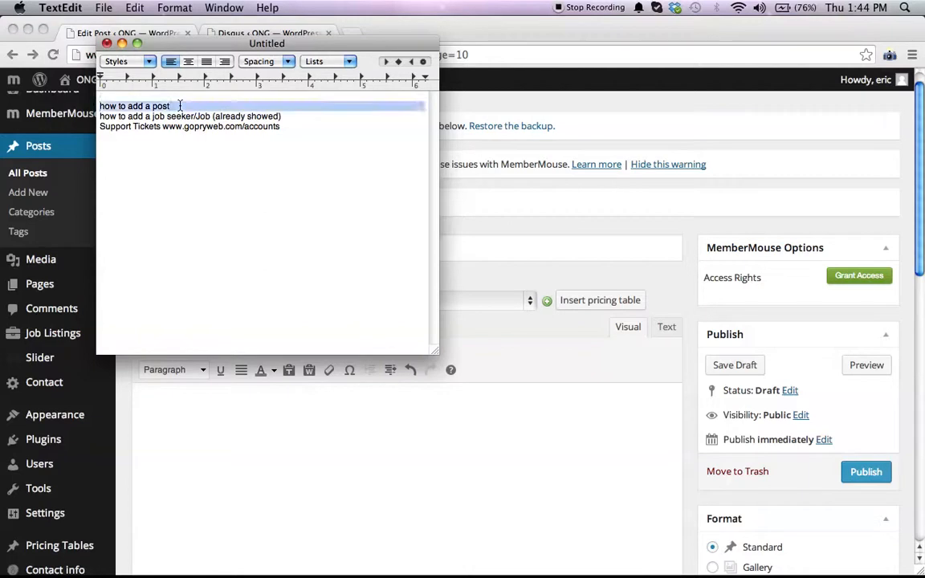
pyautogui.click(594, 228)
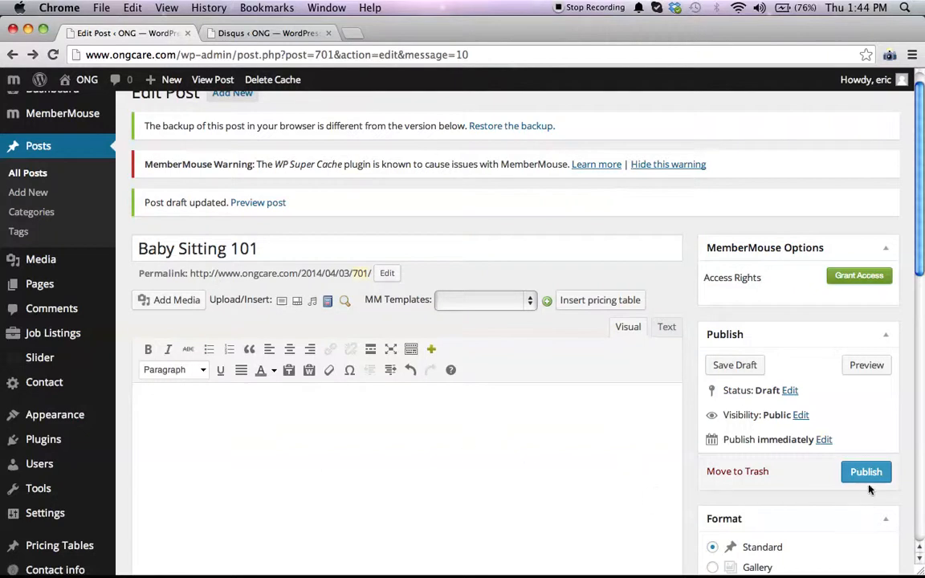
pyautogui.moveTo(74, 82)
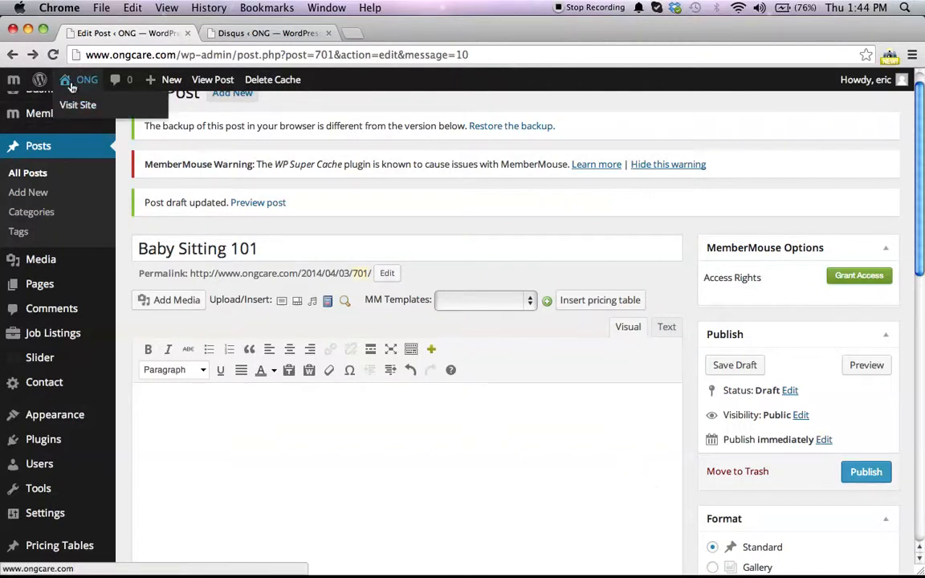
pyautogui.scroll(-10, 630, 549)
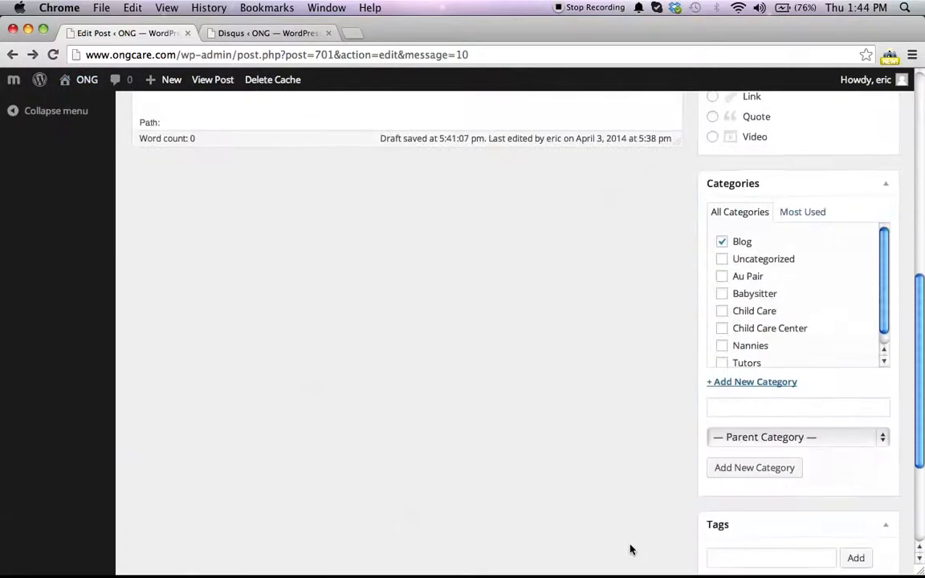
pyautogui.scroll(10, 629, 549)
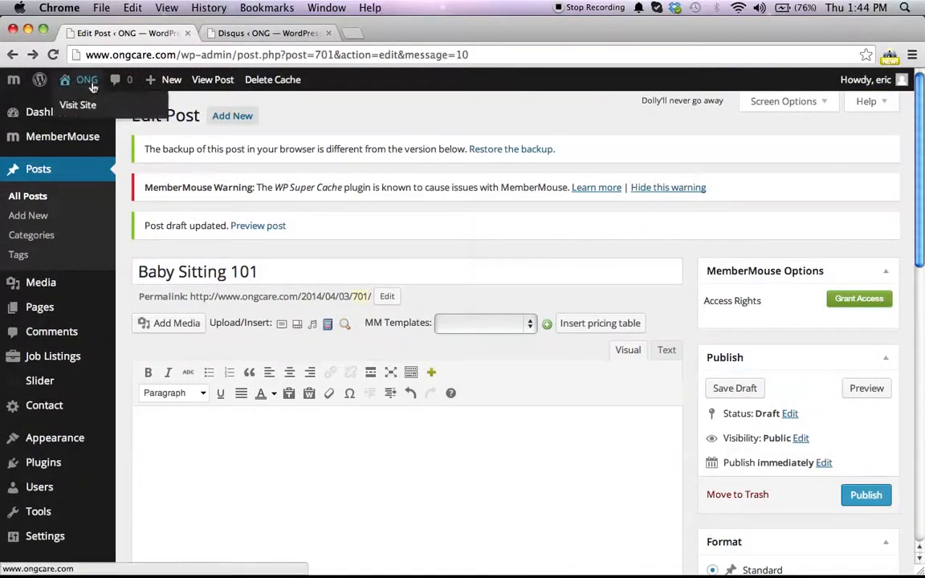
# Step: Leave the post editor for the live site and review the posts listed on the Blog page
pyautogui.click(84, 103)
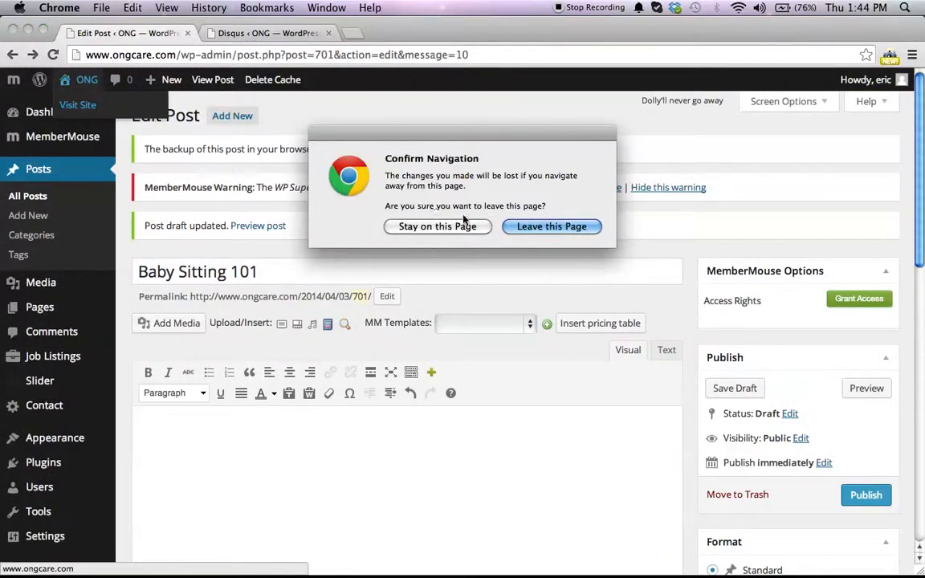
pyautogui.click(530, 230)
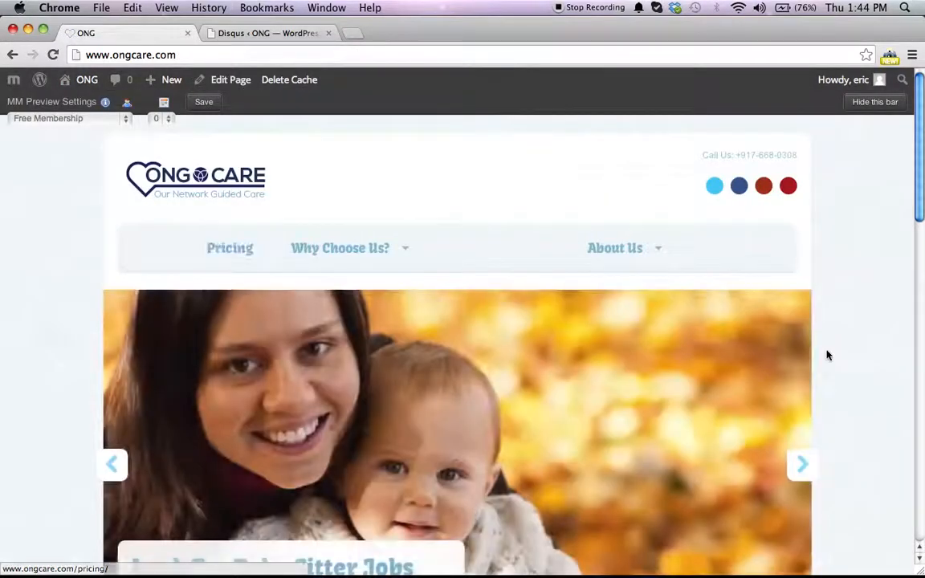
pyautogui.click(552, 260)
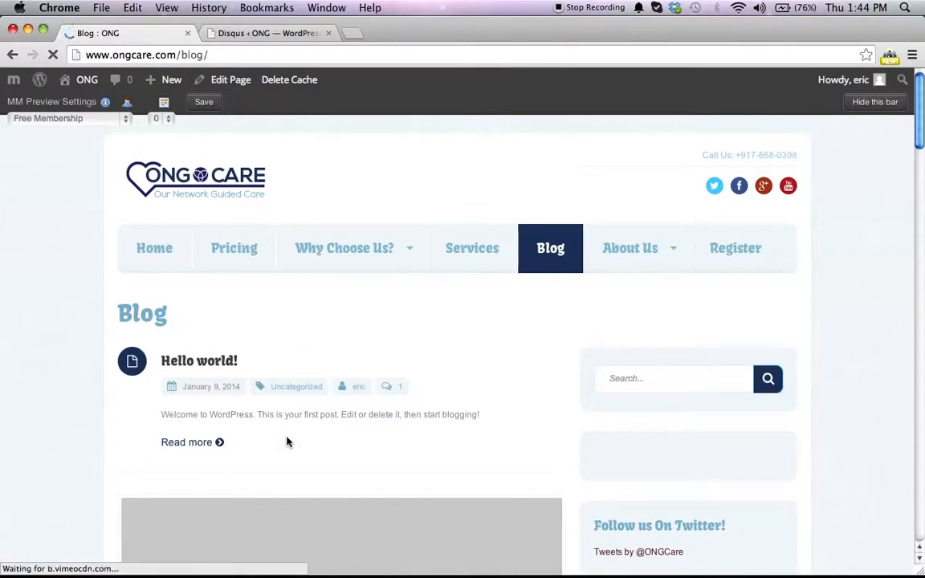
pyautogui.scroll(-5, 317, 373)
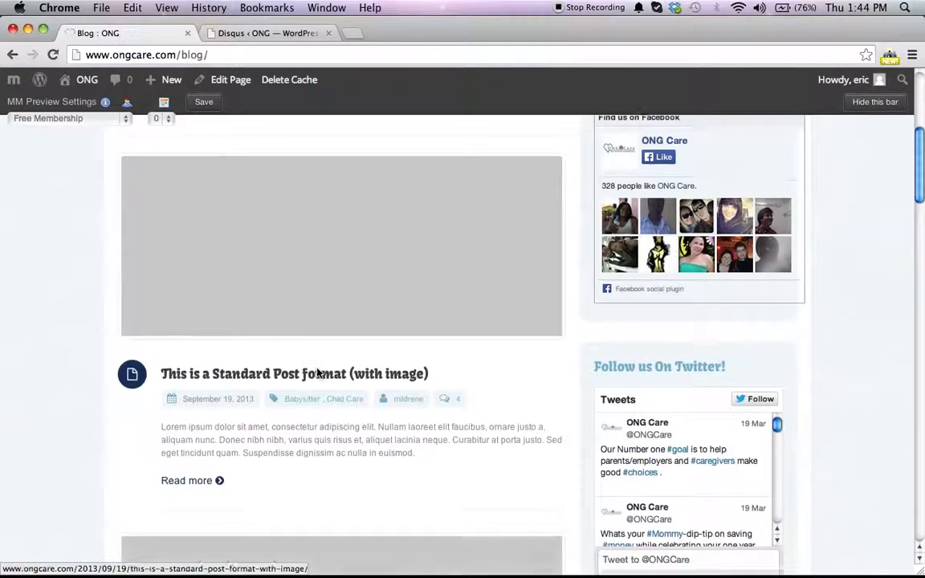
pyautogui.scroll(-6, 318, 372)
pyautogui.scroll(11, 349, 375)
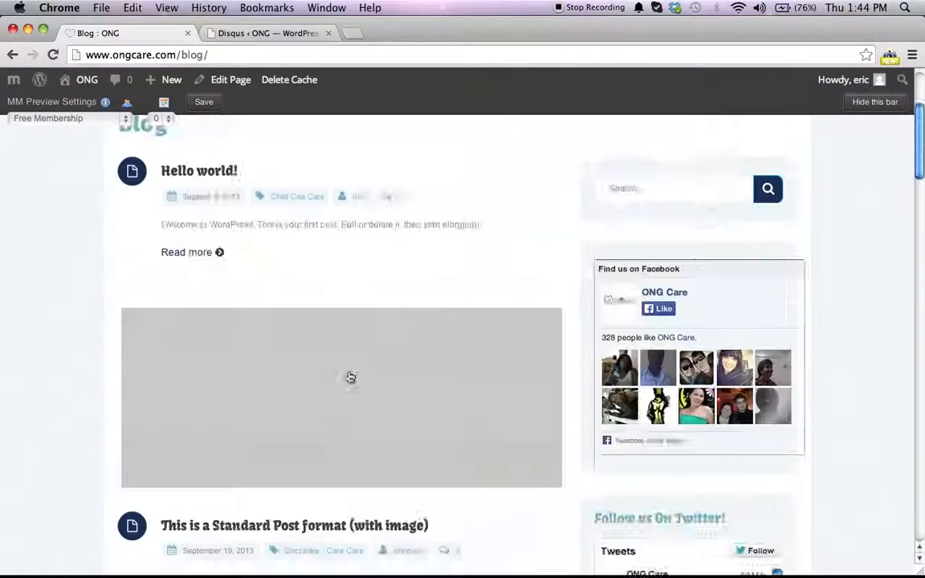
pyautogui.scroll(-20, 373, 436)
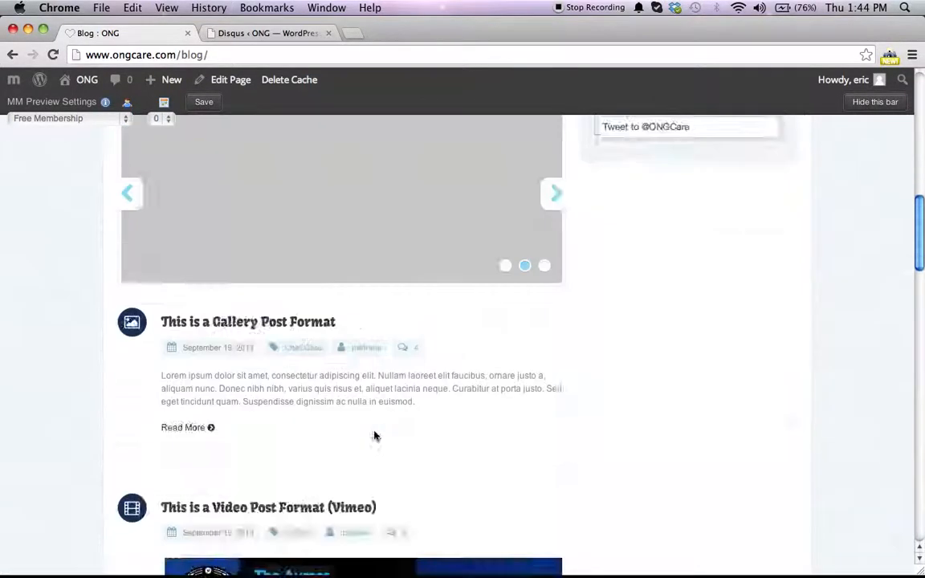
pyautogui.scroll(10, 374, 436)
pyautogui.scroll(-10, 375, 436)
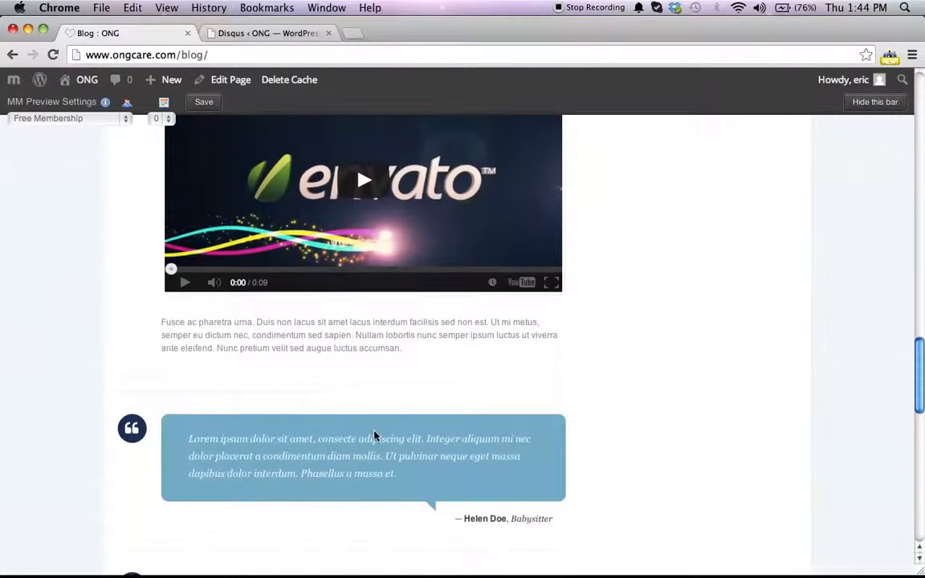
pyautogui.scroll(-4, 374, 436)
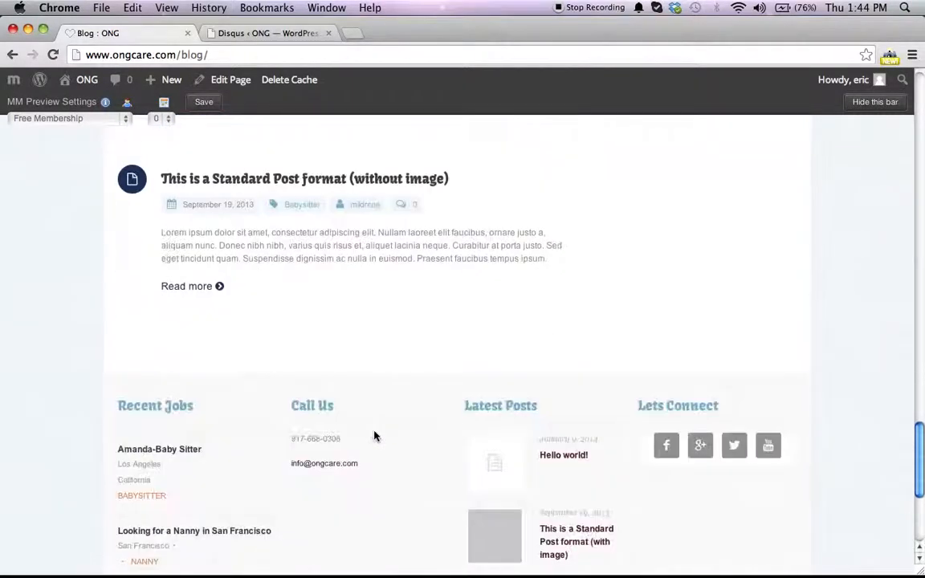
pyautogui.scroll(20, 374, 436)
pyautogui.scroll(-8, 374, 436)
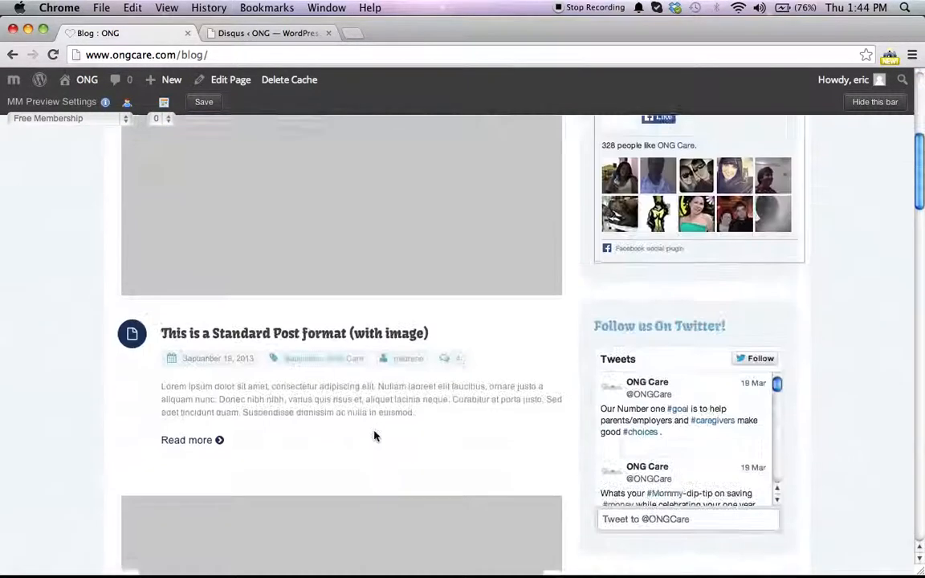
pyautogui.scroll(3, 373, 434)
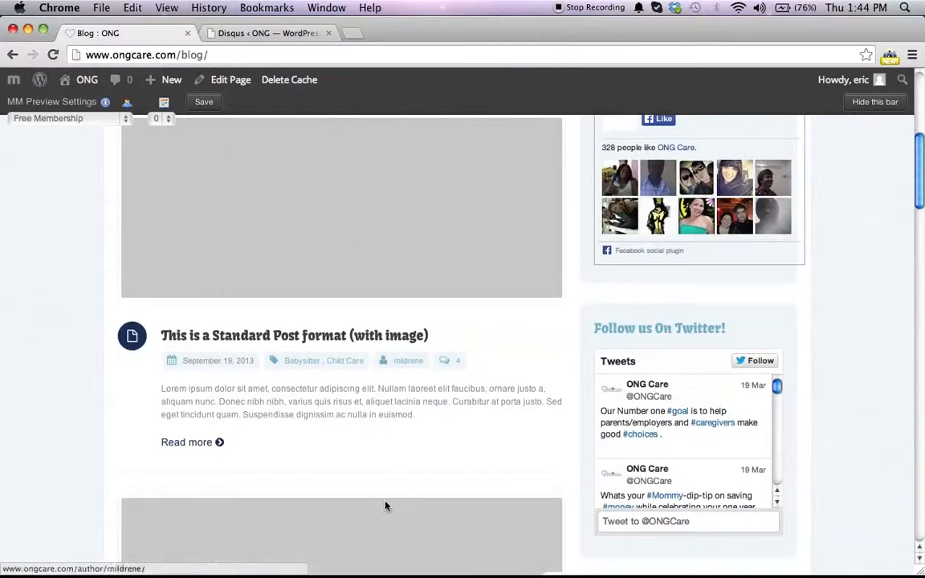
pyautogui.scroll(5, 384, 503)
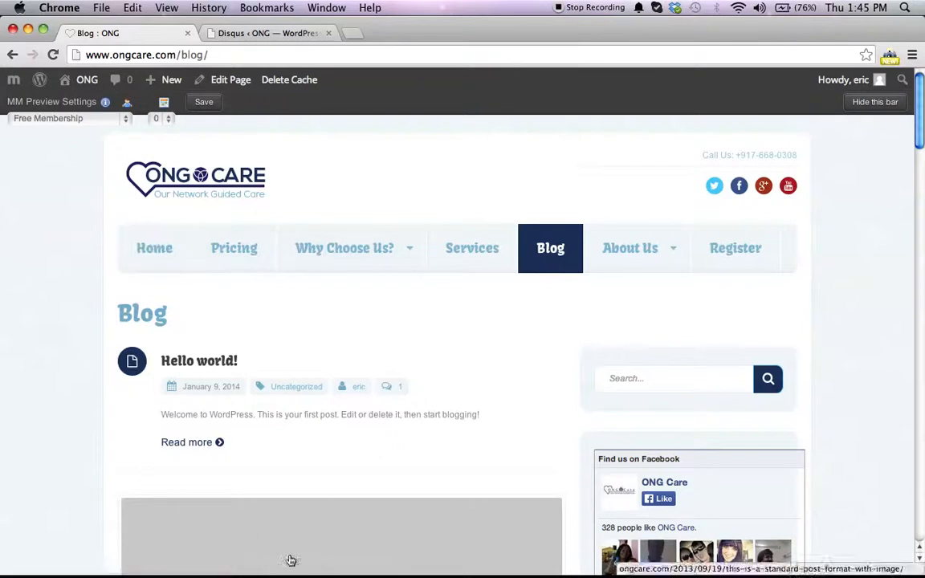
pyautogui.scroll(-4, 291, 462)
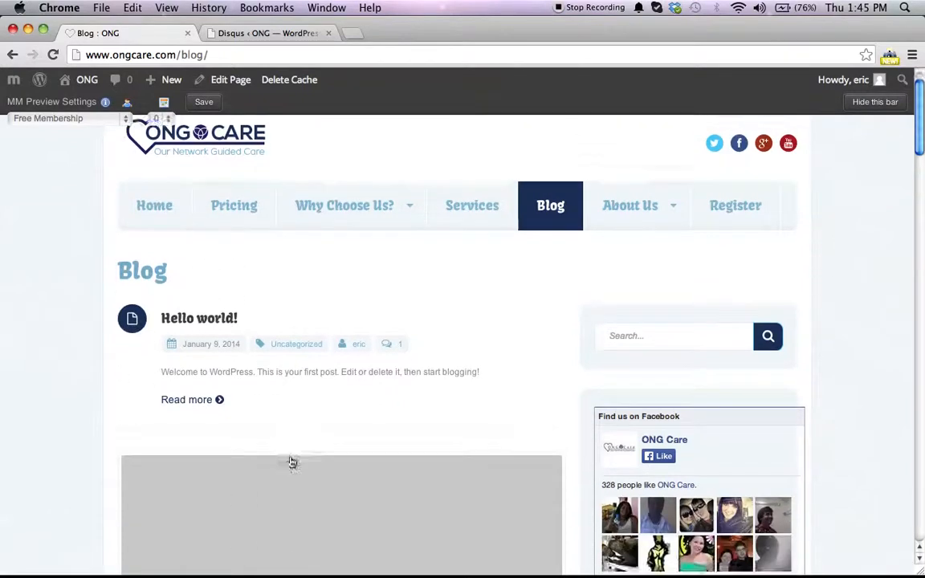
pyautogui.scroll(4, 291, 462)
# Step: Return to the dashboard and move all posts to the Trash with a bulk action
pyautogui.moveTo(80, 79)
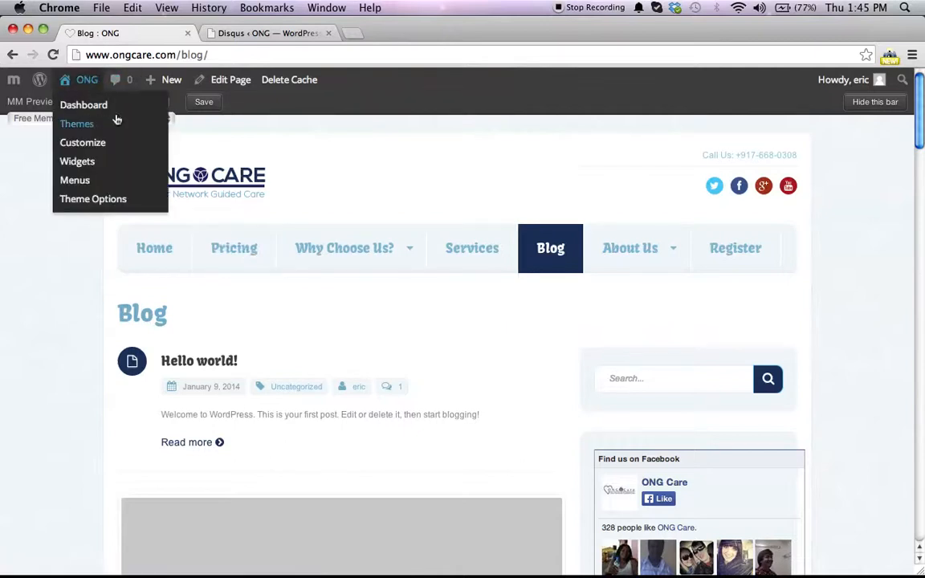
pyautogui.click(112, 111)
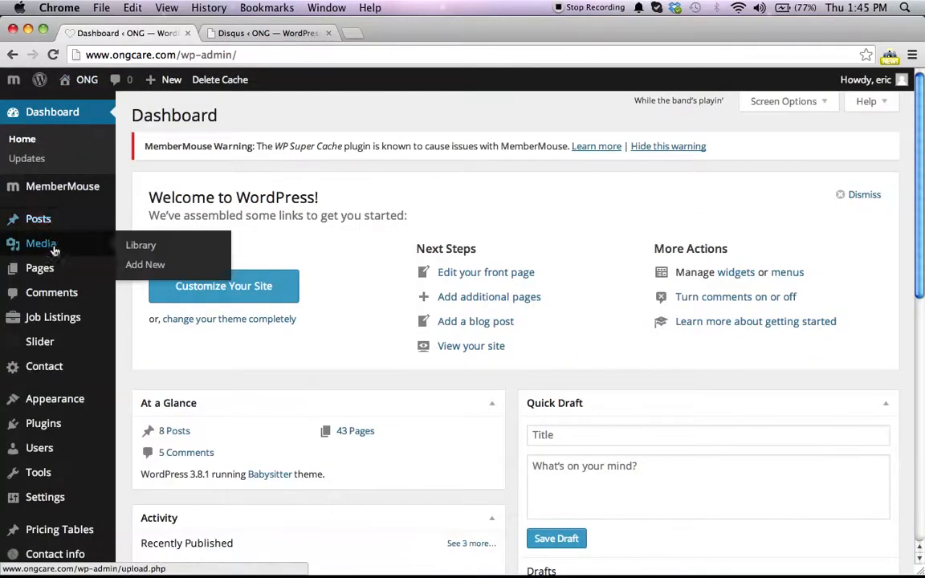
pyautogui.moveTo(50, 231)
pyautogui.click(159, 220)
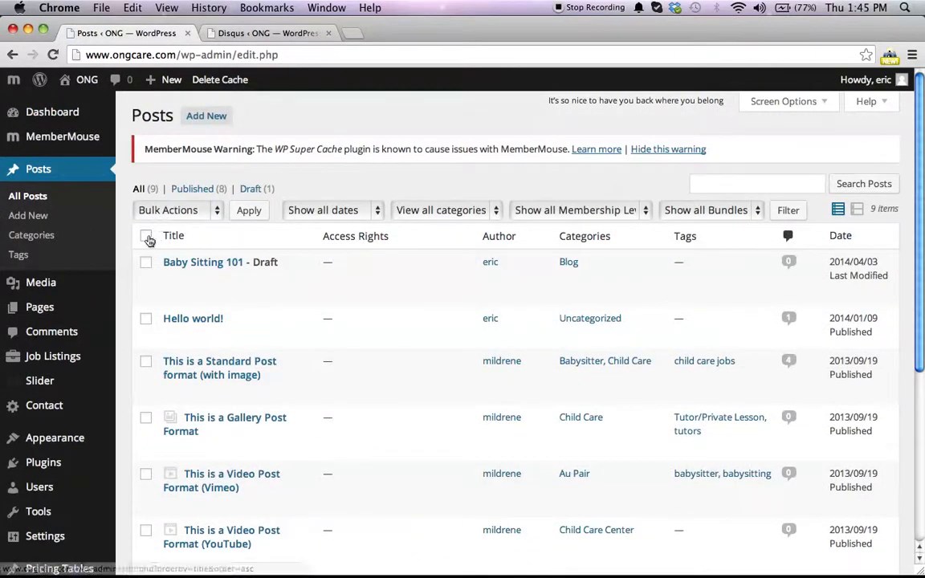
pyautogui.click(146, 236)
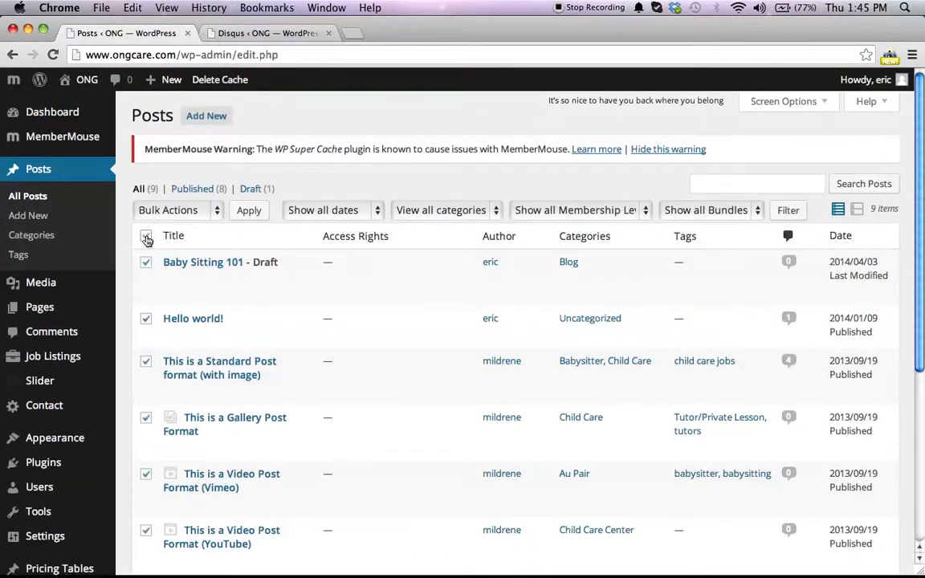
pyautogui.click(181, 211)
pyautogui.click(168, 237)
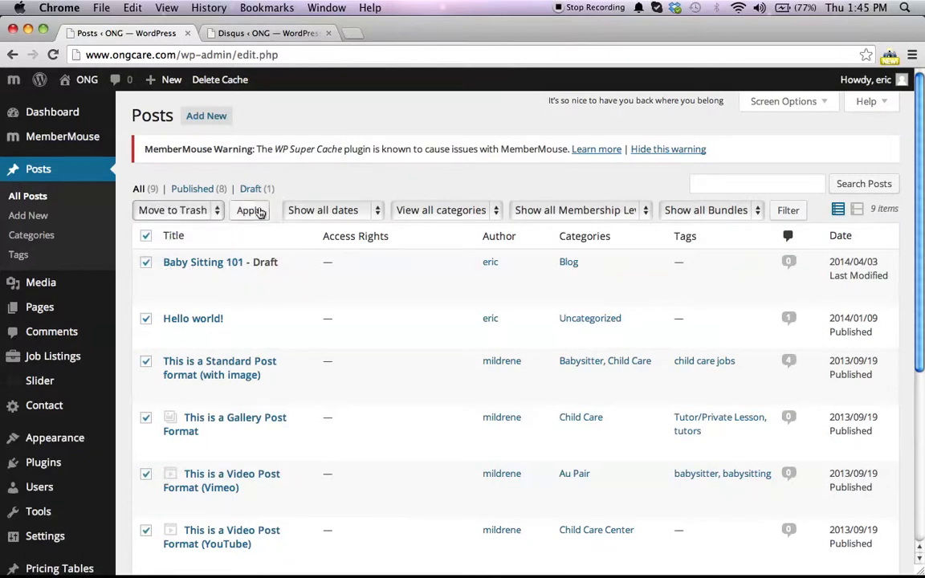
pyautogui.click(249, 211)
pyautogui.scroll(-5, 234, 303)
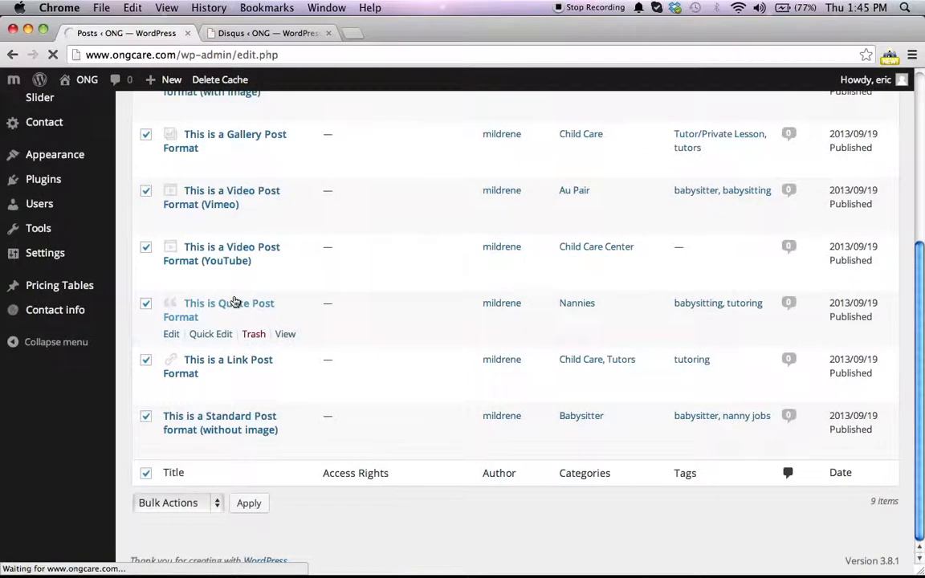
pyautogui.scroll(5, 234, 303)
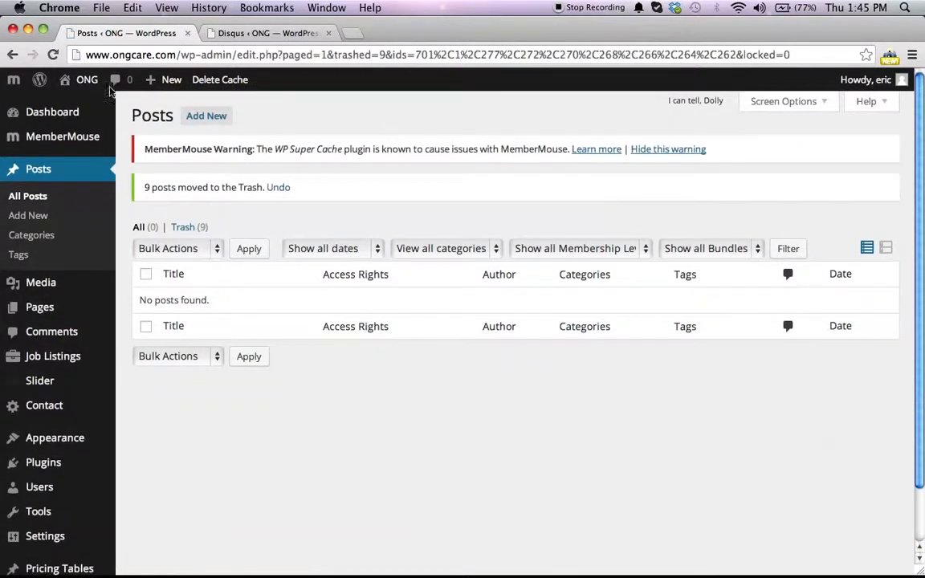
# Step: Visit the live site and check the Blog page's contents
pyautogui.moveTo(80, 80)
pyautogui.click(68, 104)
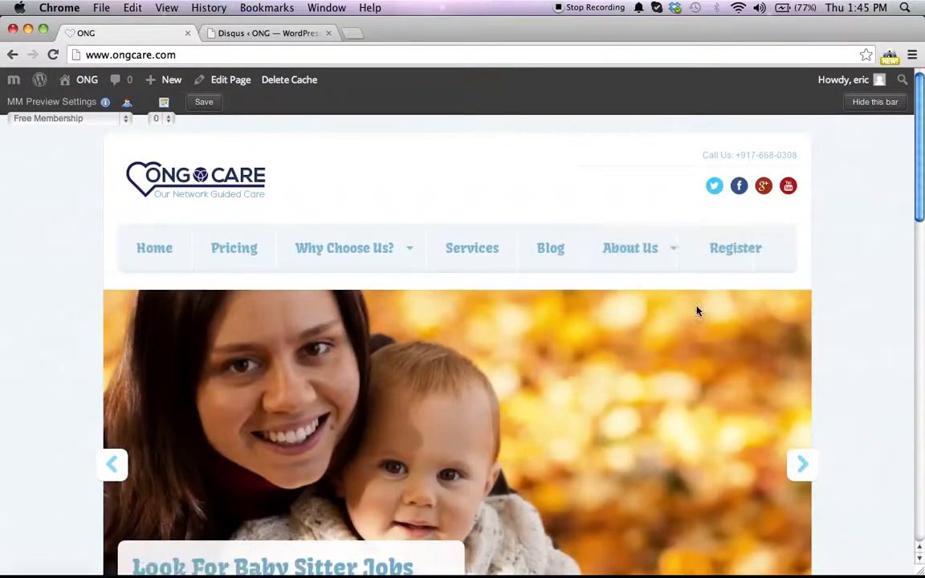
pyautogui.click(548, 238)
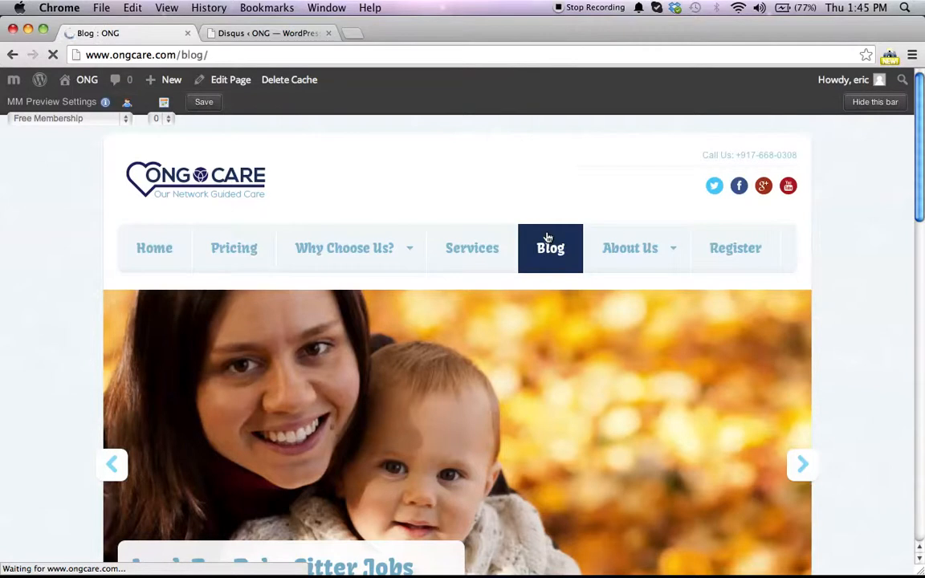
pyautogui.scroll(-5, 305, 334)
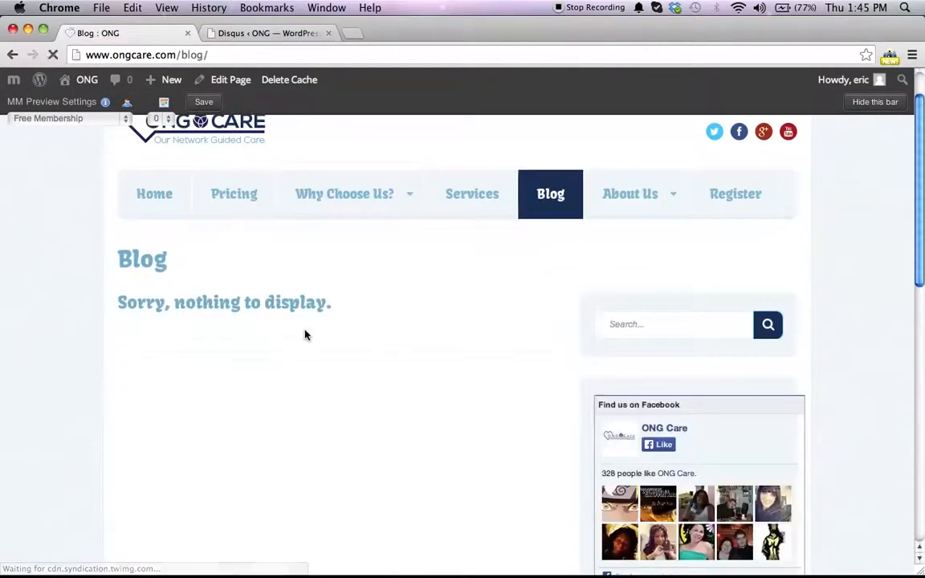
pyautogui.scroll(1, 305, 334)
pyautogui.scroll(-10, 220, 221)
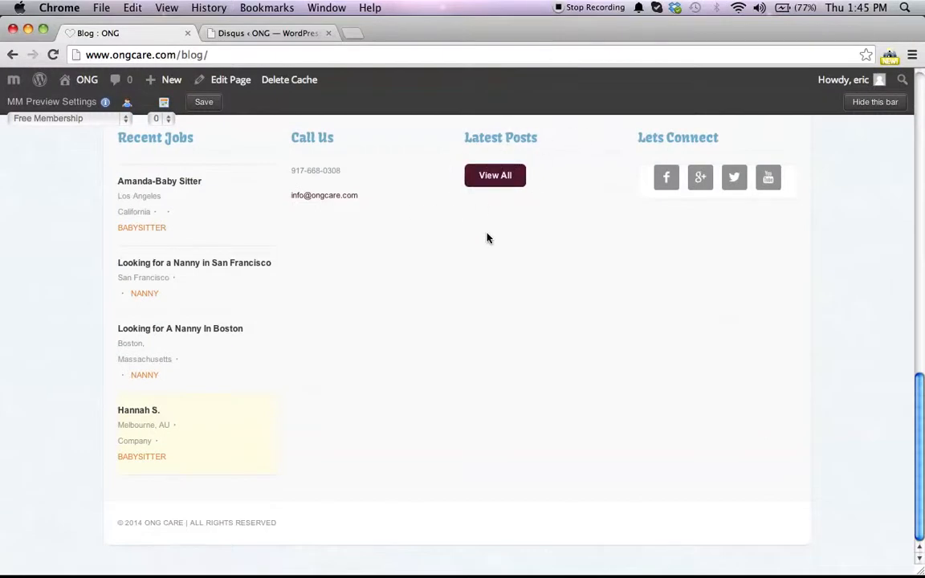
pyautogui.scroll(15, 481, 276)
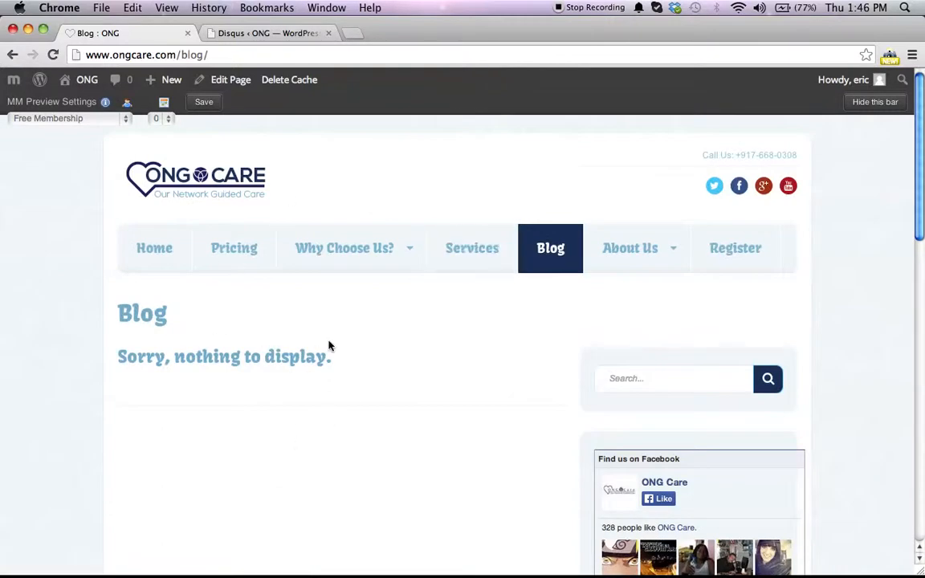
# Step: Return to the dashboard and open a new blank post in the editor
pyautogui.moveTo(89, 81)
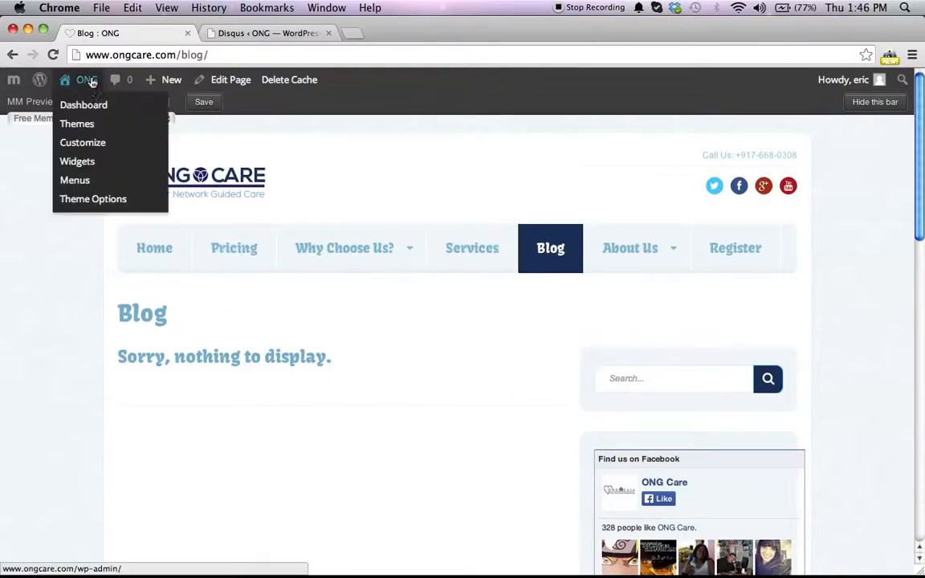
pyautogui.click(89, 106)
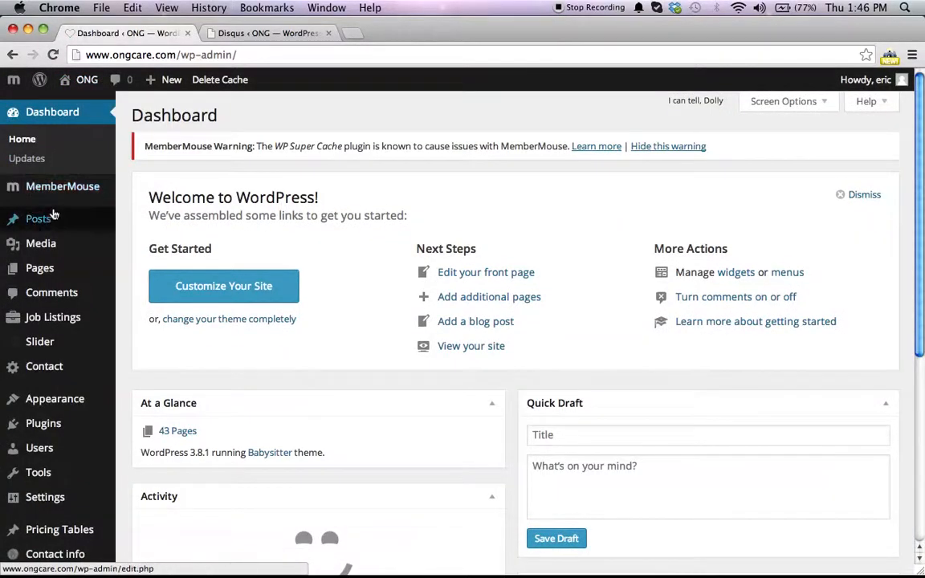
pyautogui.moveTo(54, 217)
pyautogui.click(145, 240)
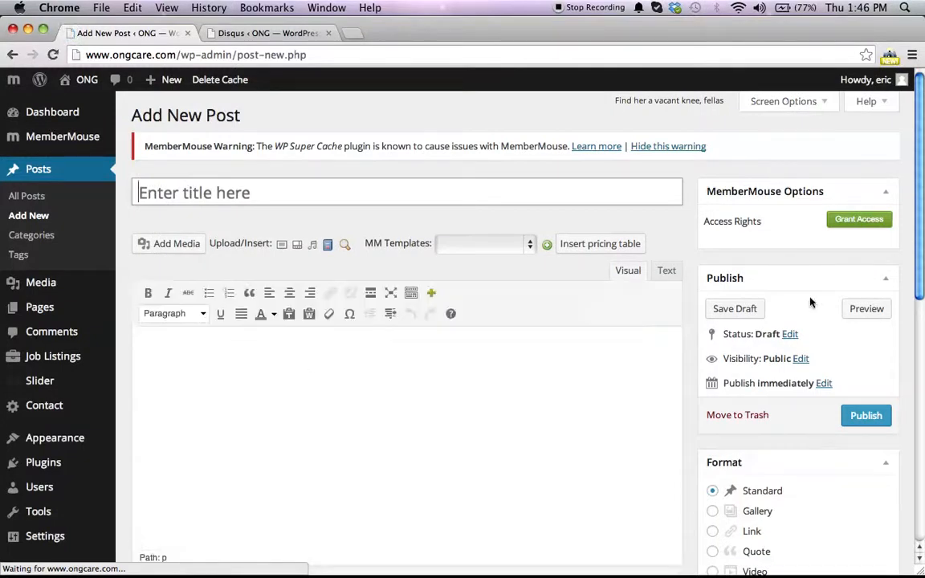
pyautogui.scroll(-5, 784, 262)
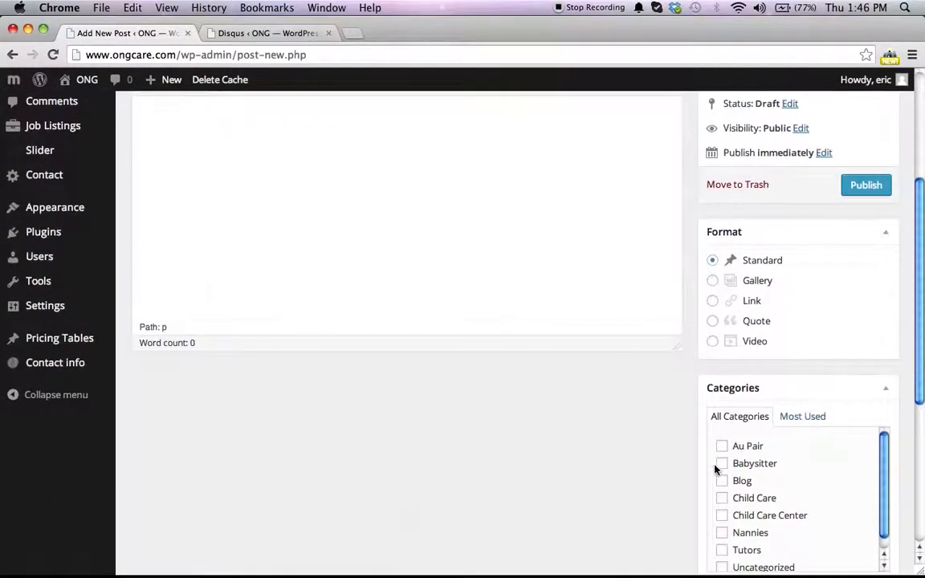
pyautogui.scroll(-1, 720, 470)
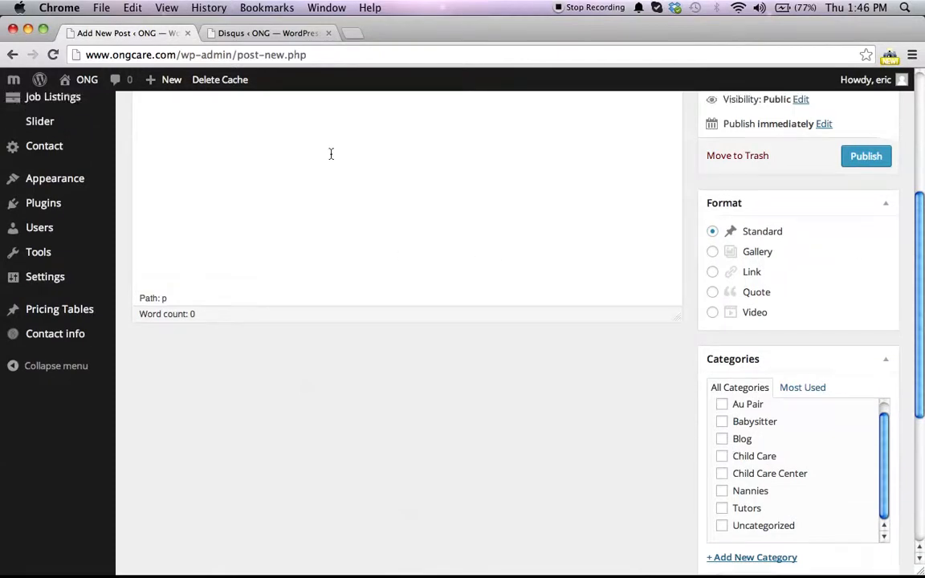
pyautogui.scroll(6, 330, 152)
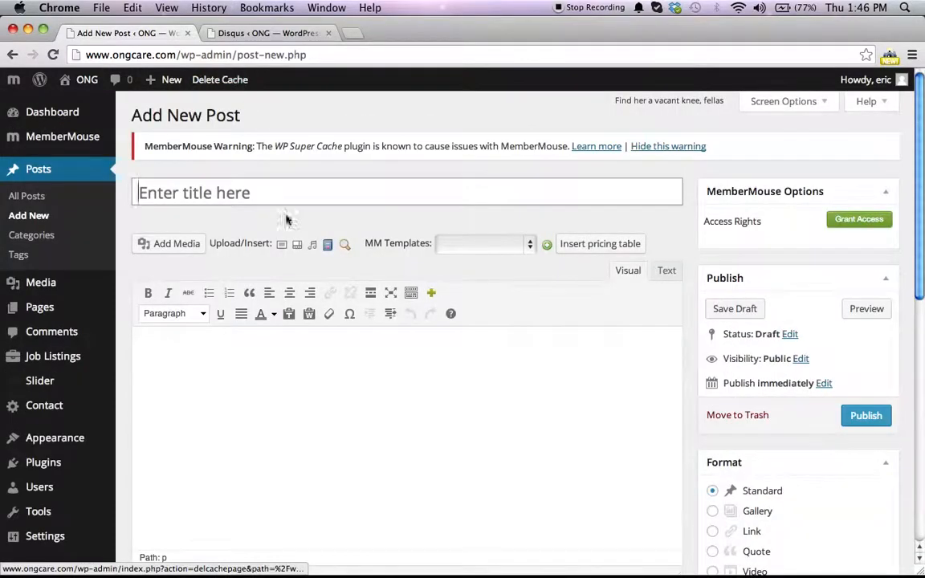
# Step: Switch to TextEdit and delete every line of the tutorial notes
pyautogui.moveTo(402, 566)
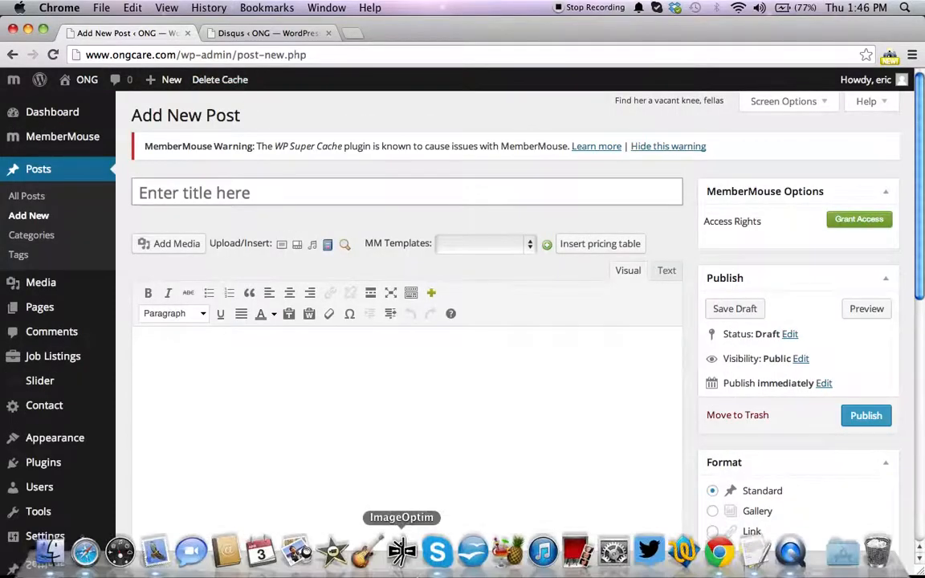
pyautogui.click(755, 553)
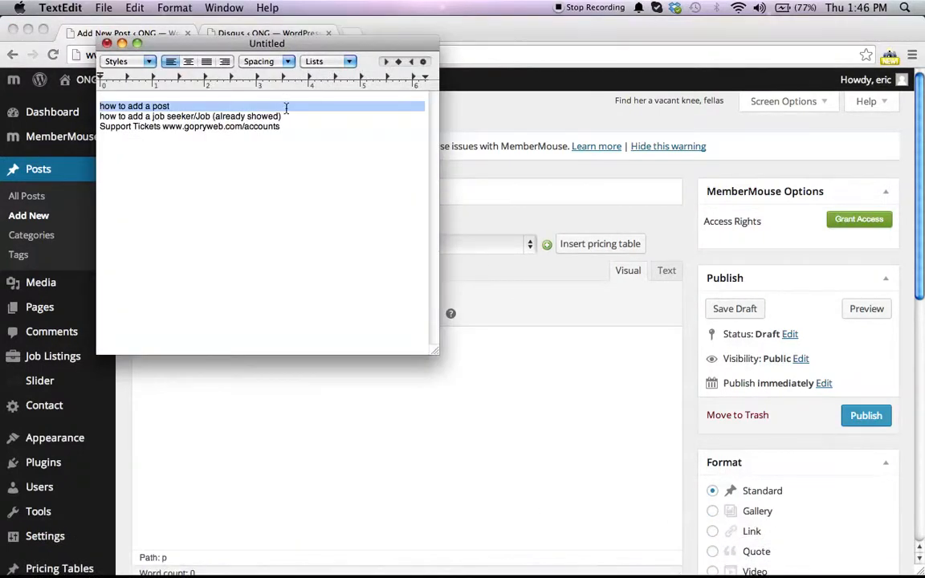
pyautogui.press('BackSpace')
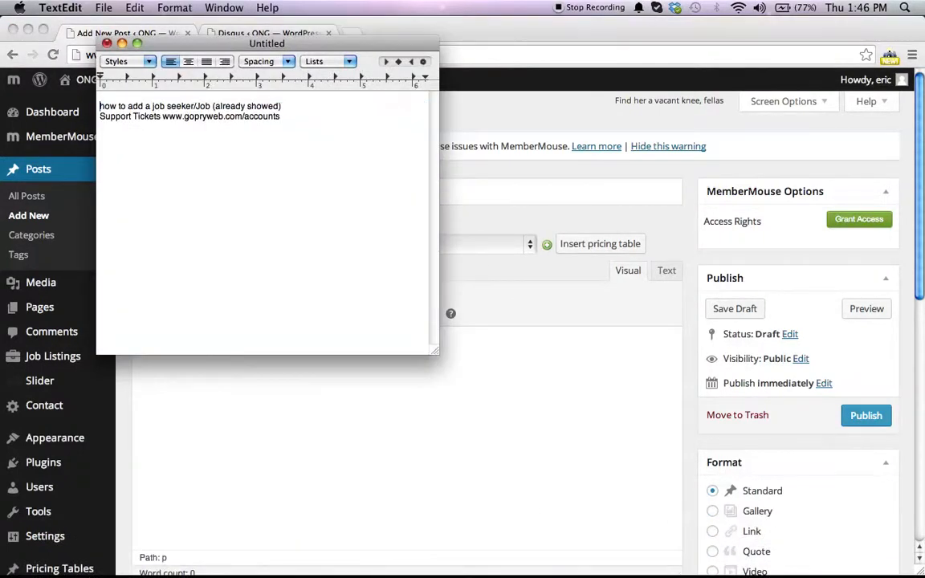
pyautogui.tripleClick(242, 106)
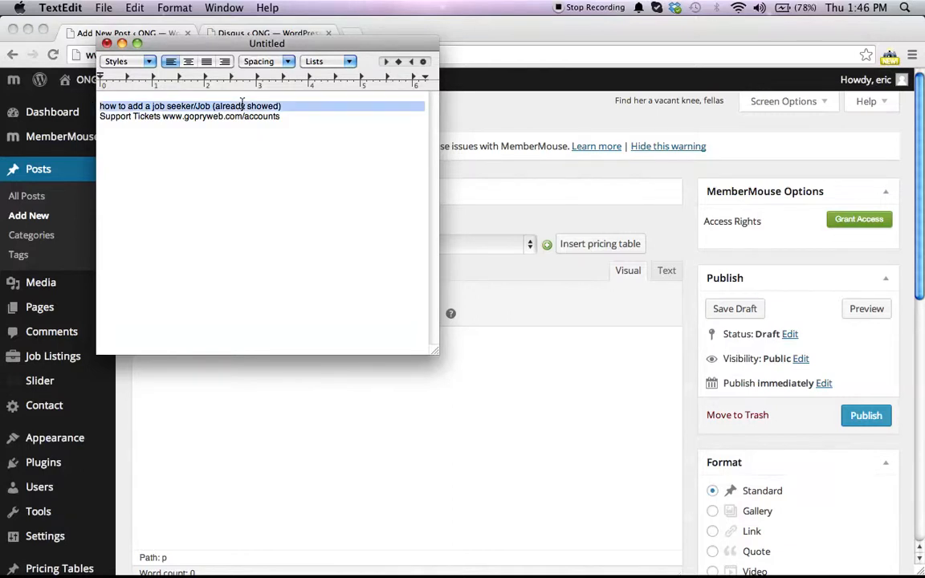
pyautogui.press('BackSpace')
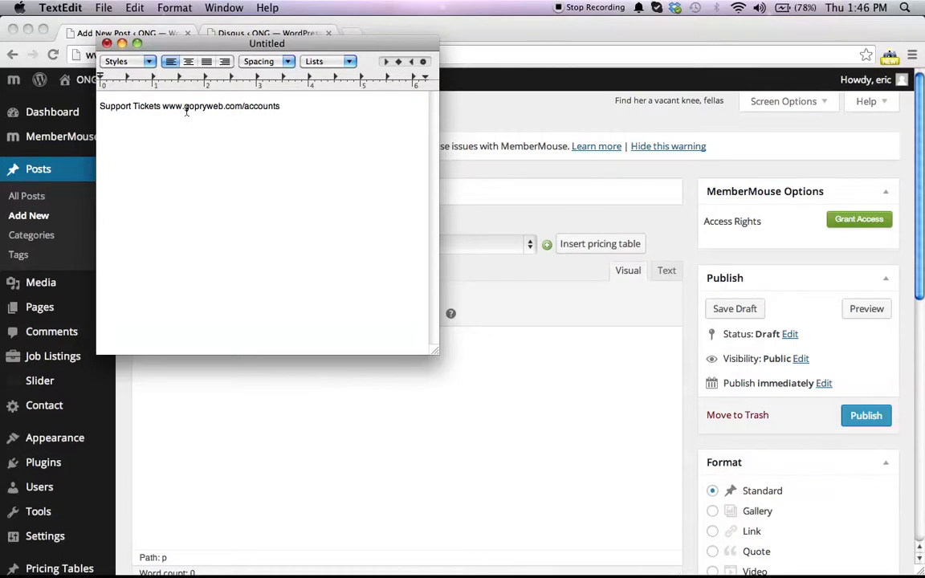
pyautogui.tripleClick(187, 109)
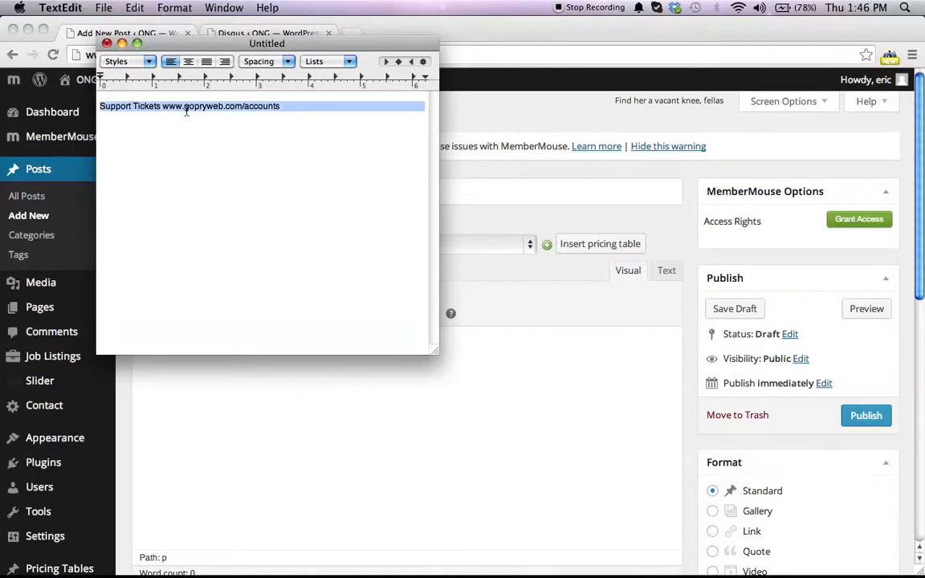
pyautogui.press('BackSpace')
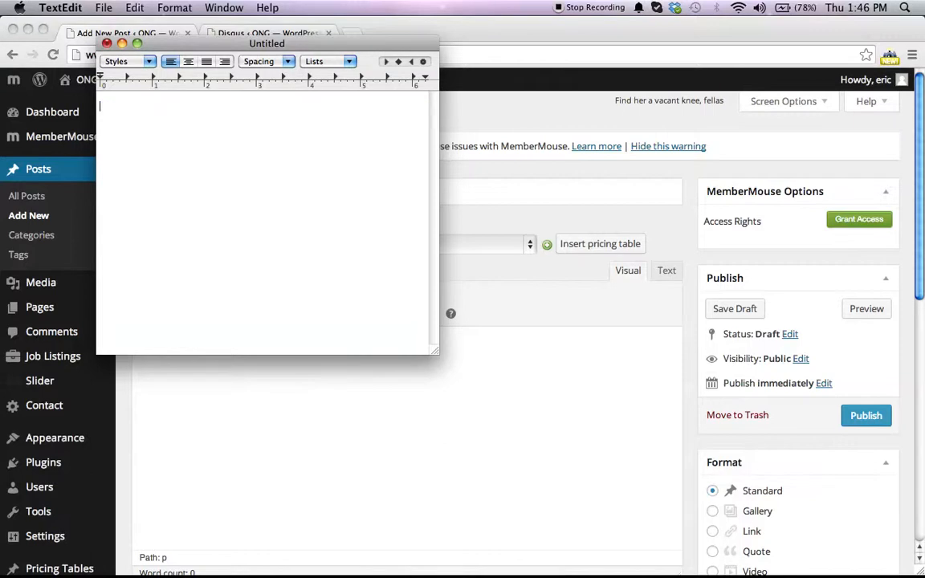